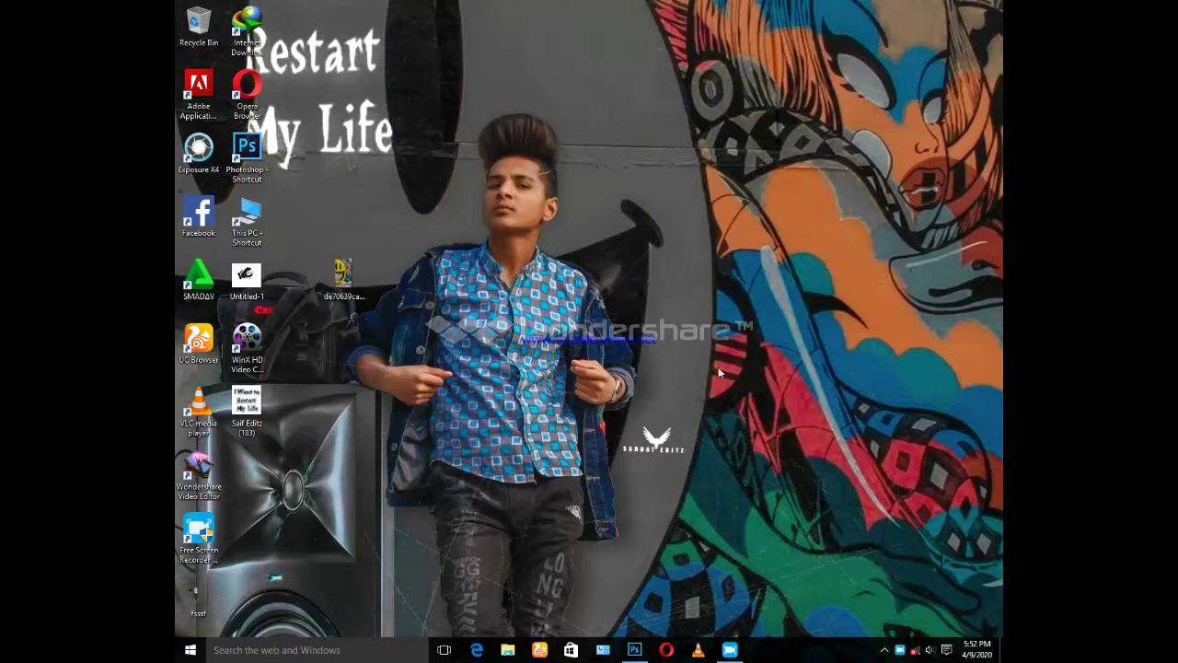
Step: Bring Photoshop to the front, showing the cut-out figure fssst.png on a transparent canvas
{"action": "right_click", "coordinate": [590, 135]}
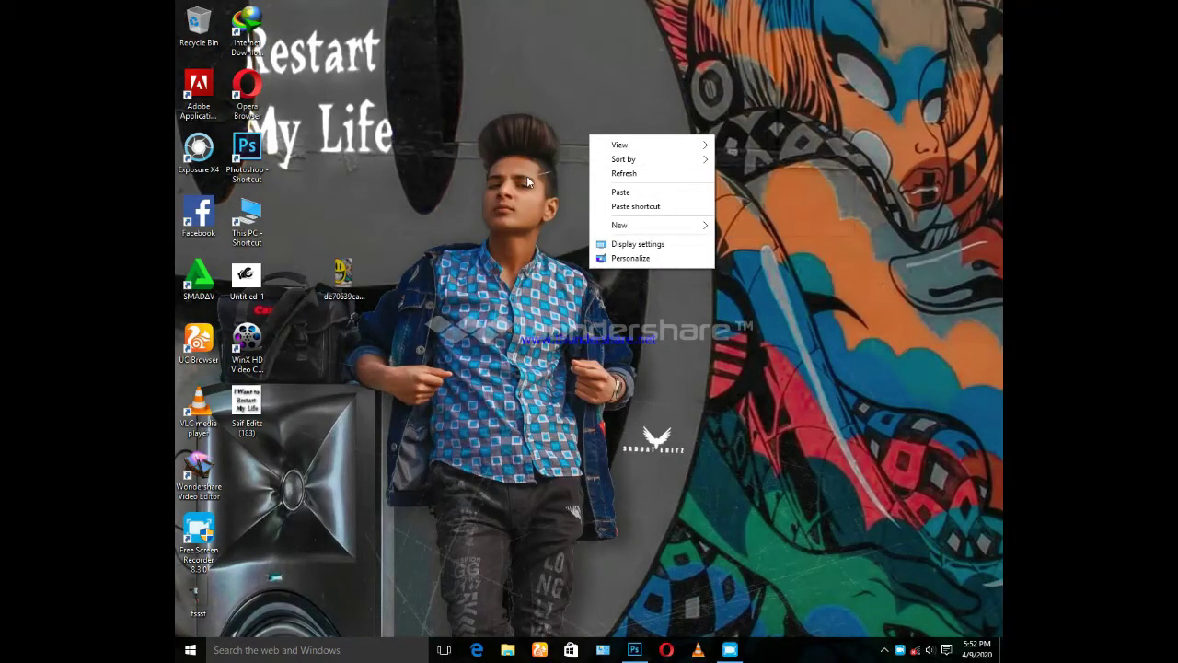
{"action": "left_click", "coordinate": [634, 650]}
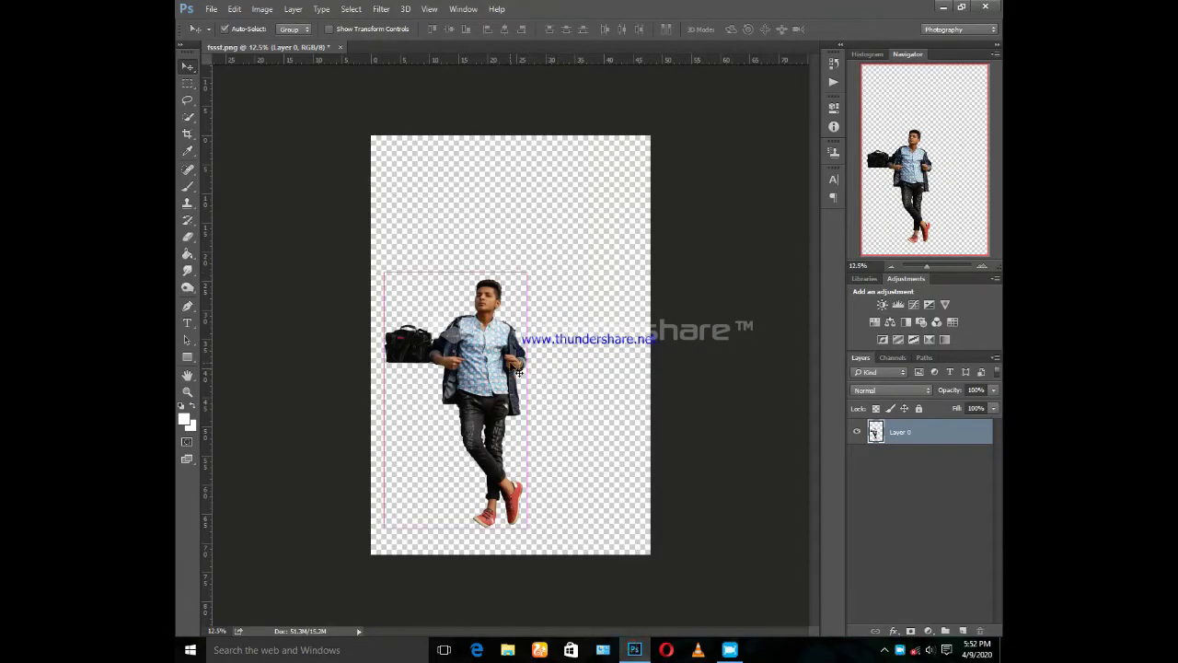
Step: Select Layer 0 and move the cut-out figure up and to the right
{"action": "left_click", "coordinate": [542, 365], "text": "ctrl"}
{"action": "left_click", "coordinate": [526, 360]}
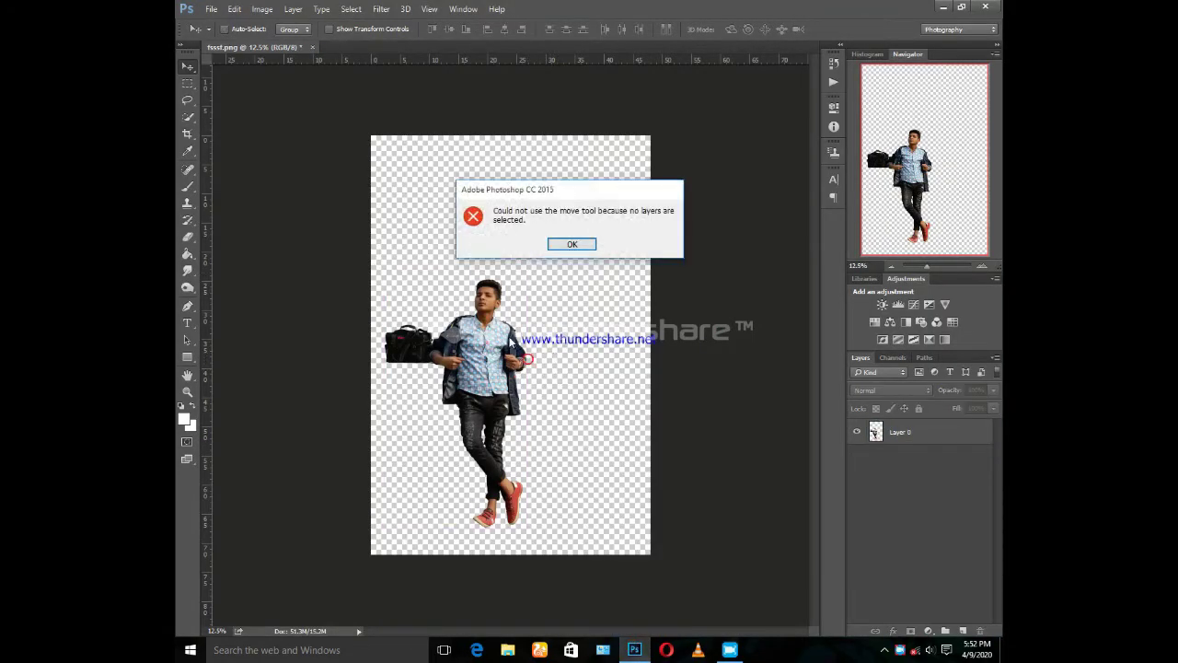
{"action": "left_click", "coordinate": [562, 243]}
{"action": "left_click_drag", "start_coordinate": [533, 313], "coordinate": [573, 297]}
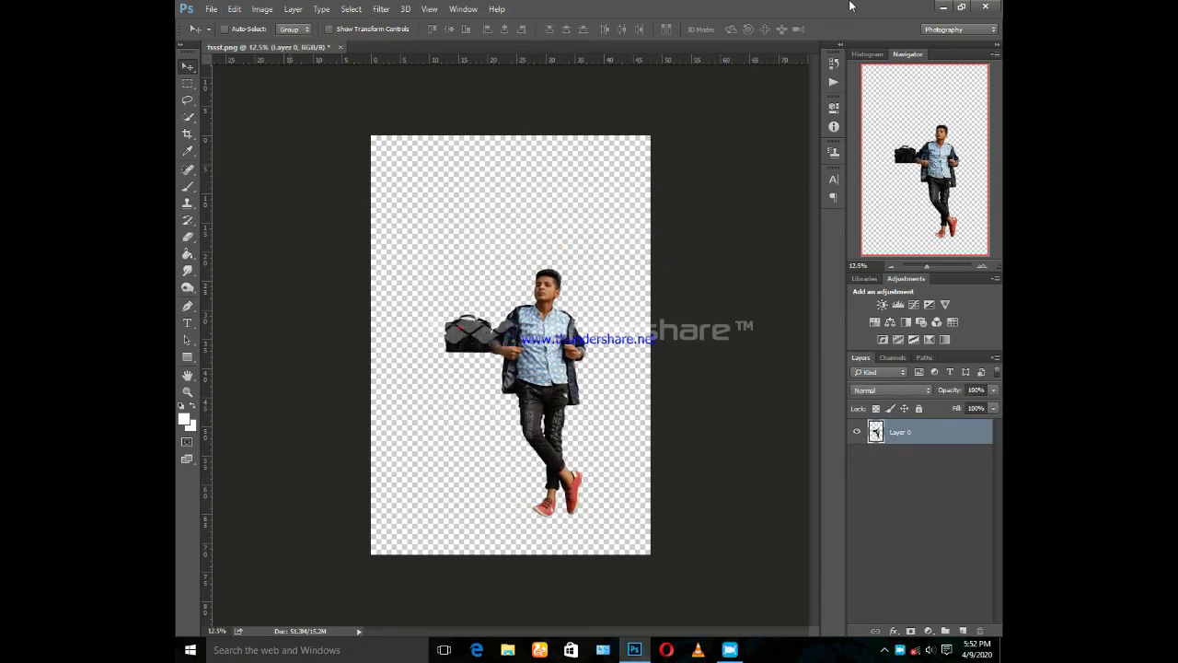
Step: Drag the de70639ca graffiti wall image from the desktop onto the canvas
{"action": "left_click", "coordinate": [961, 6]}
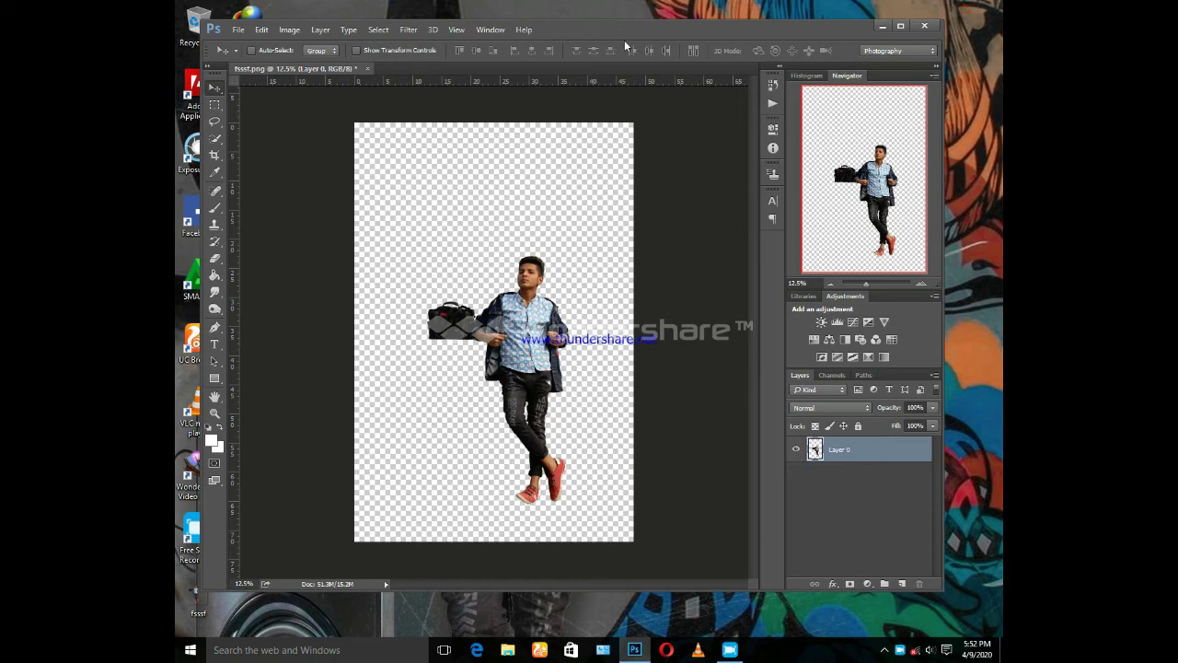
{"action": "left_click_drag", "start_coordinate": [624, 40], "coordinate": [846, 106]}
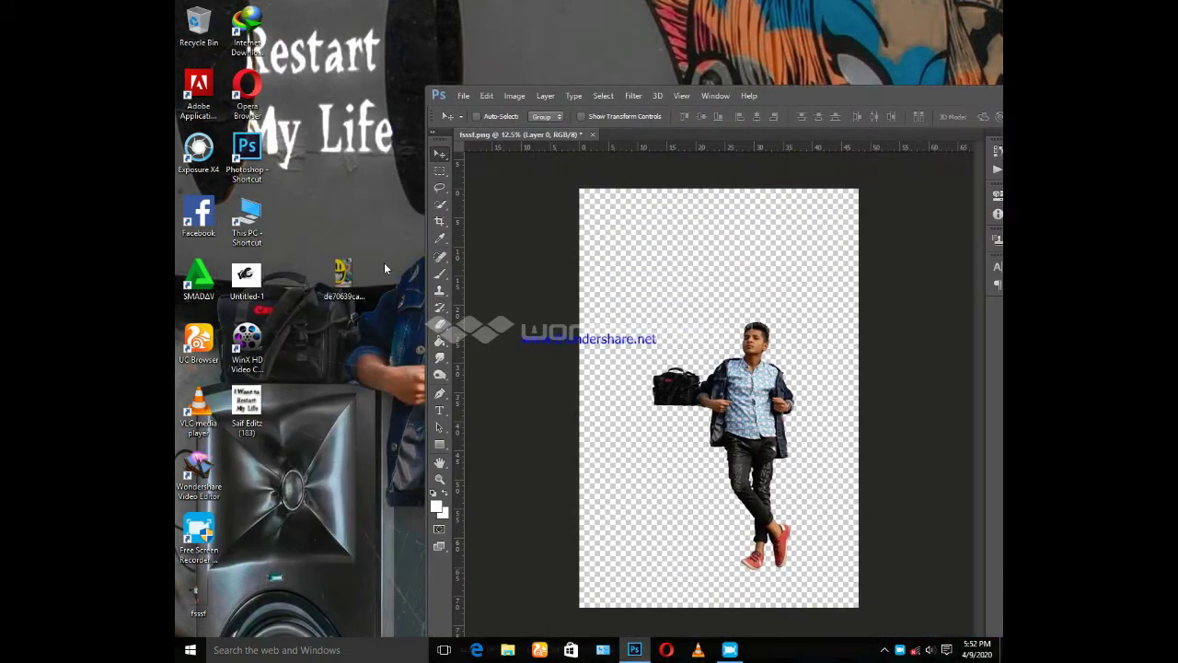
{"action": "left_click_drag", "start_coordinate": [343, 274], "coordinate": [710, 341]}
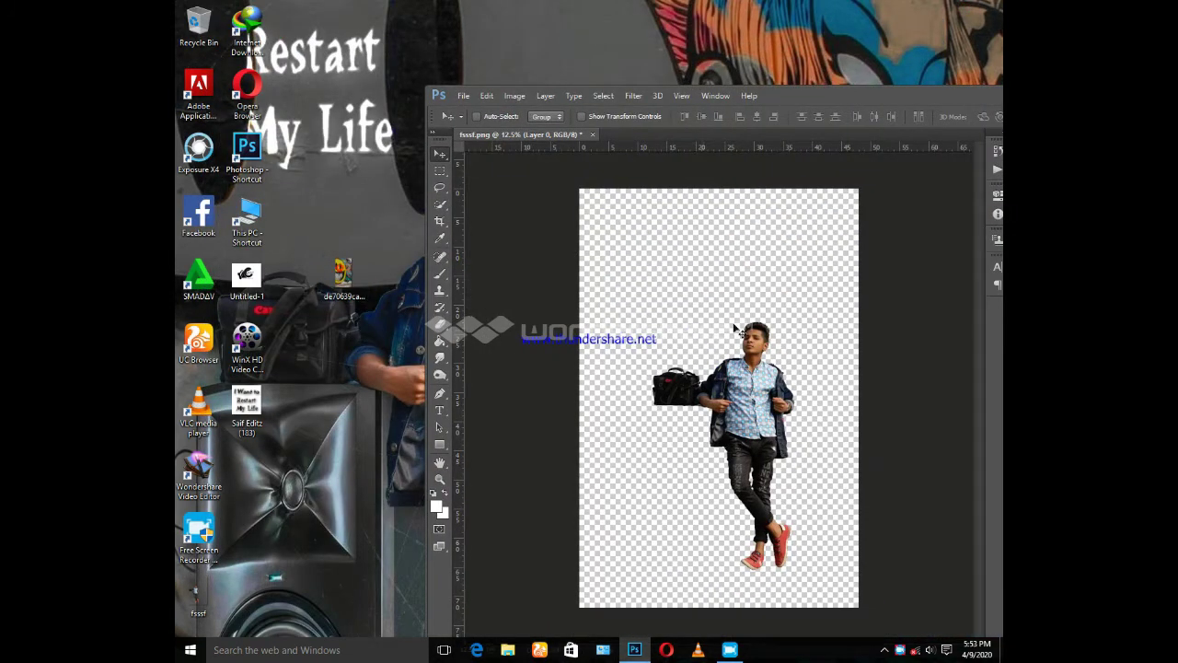
Step: Scale the placed graffiti image by its corners to cover the canvas and commit
{"action": "double_click", "coordinate": [780, 96]}
{"action": "left_click_drag", "start_coordinate": [481, 292], "coordinate": [371, 136]}
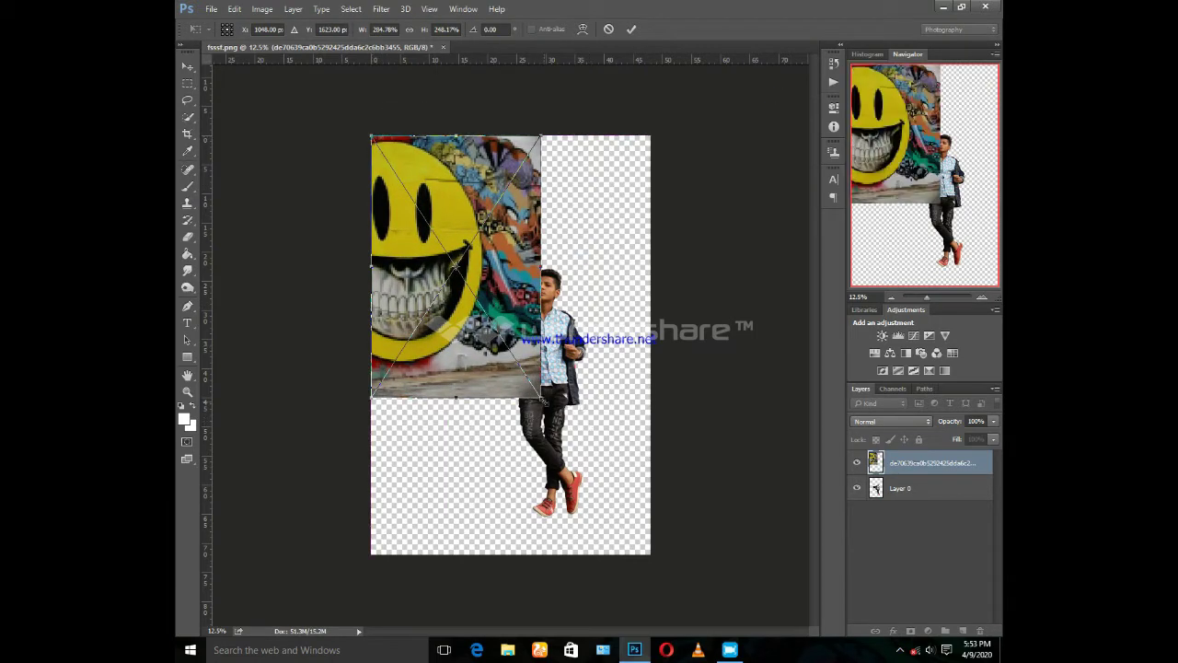
{"action": "mouse_move", "coordinate": [544, 402]}
{"action": "left_mouse_down"}
{"action": "mouse_move", "coordinate": [642, 570]}
{"action": "mouse_move", "coordinate": [651, 557]}
{"action": "left_mouse_up"}
{"action": "left_click_drag", "start_coordinate": [512, 137], "coordinate": [512, 125]}
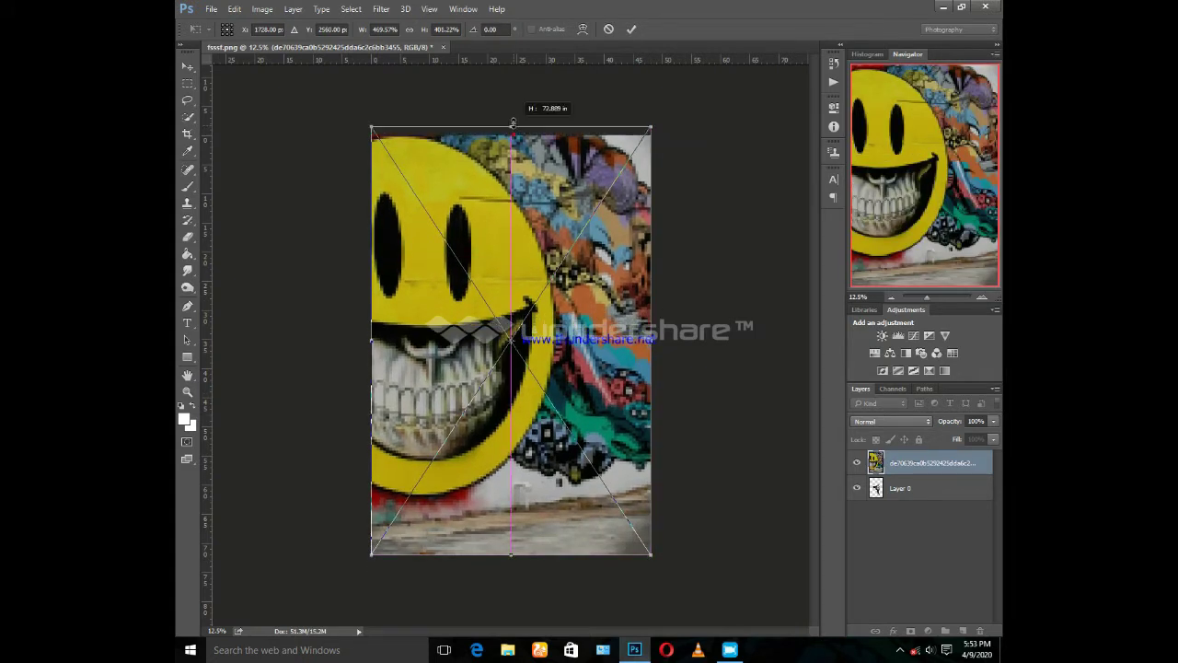
{"action": "left_click", "coordinate": [631, 28]}
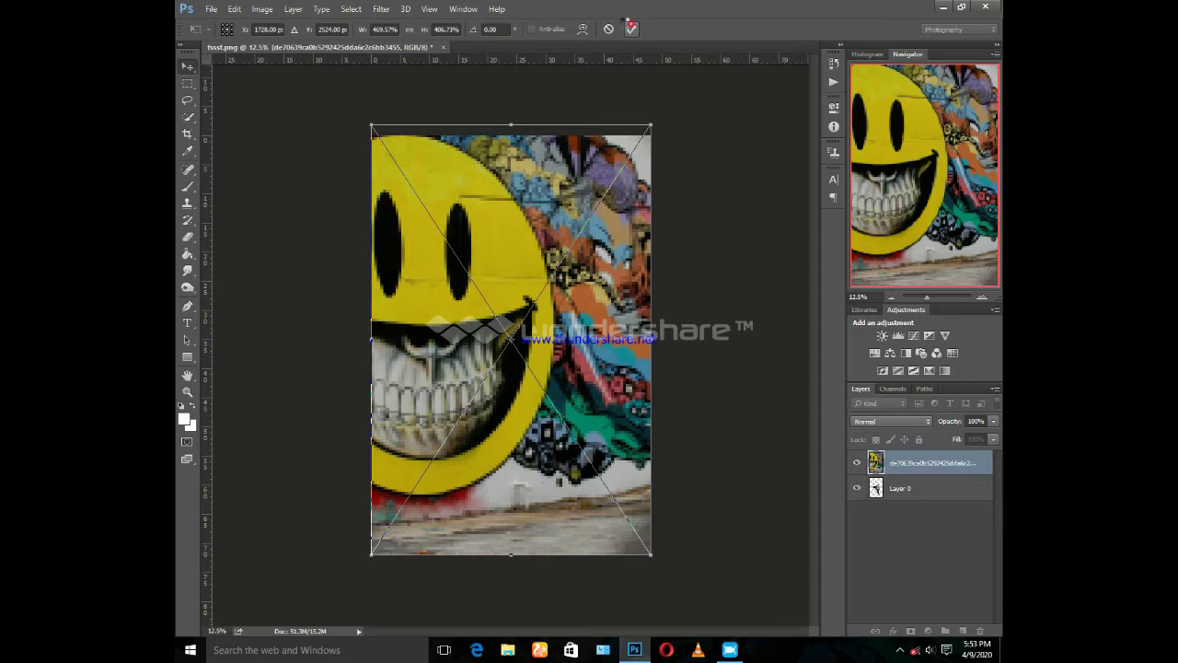
Step: Move the graffiti layer below the figure and refit it to the canvas edges with Ctrl+T
{"action": "left_click_drag", "start_coordinate": [940, 504], "coordinate": [941, 514]}
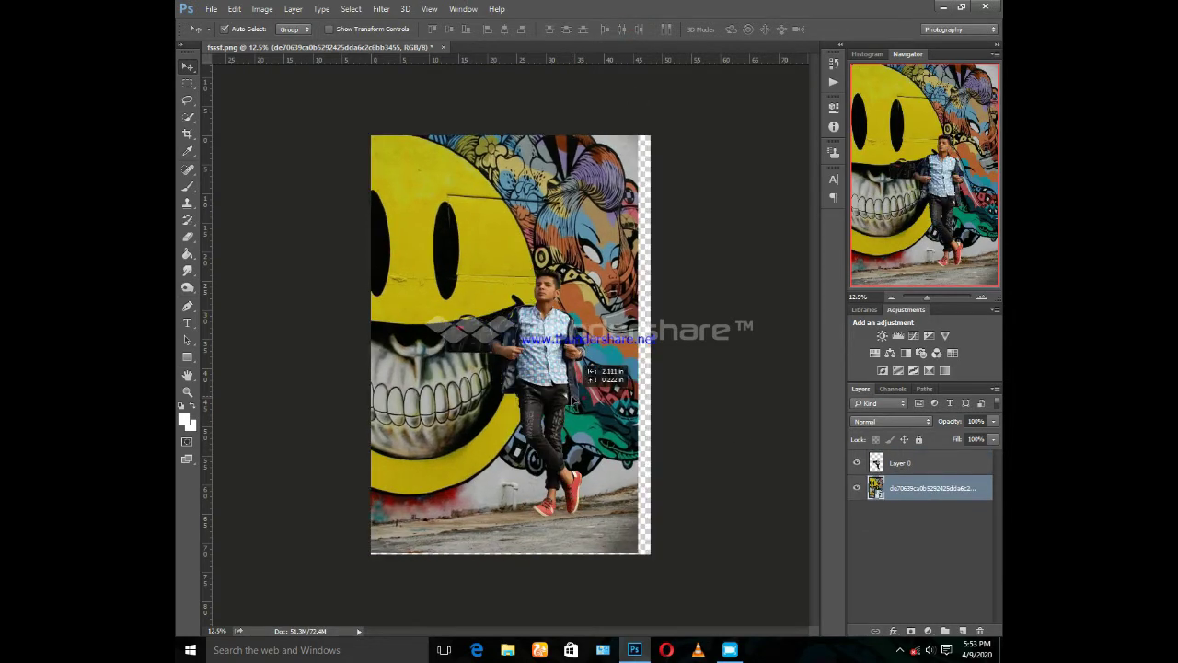
{"action": "mouse_move", "coordinate": [588, 405]}
{"action": "left_mouse_down"}
{"action": "mouse_move", "coordinate": [603, 398]}
{"action": "mouse_move", "coordinate": [588, 407]}
{"action": "left_mouse_up"}
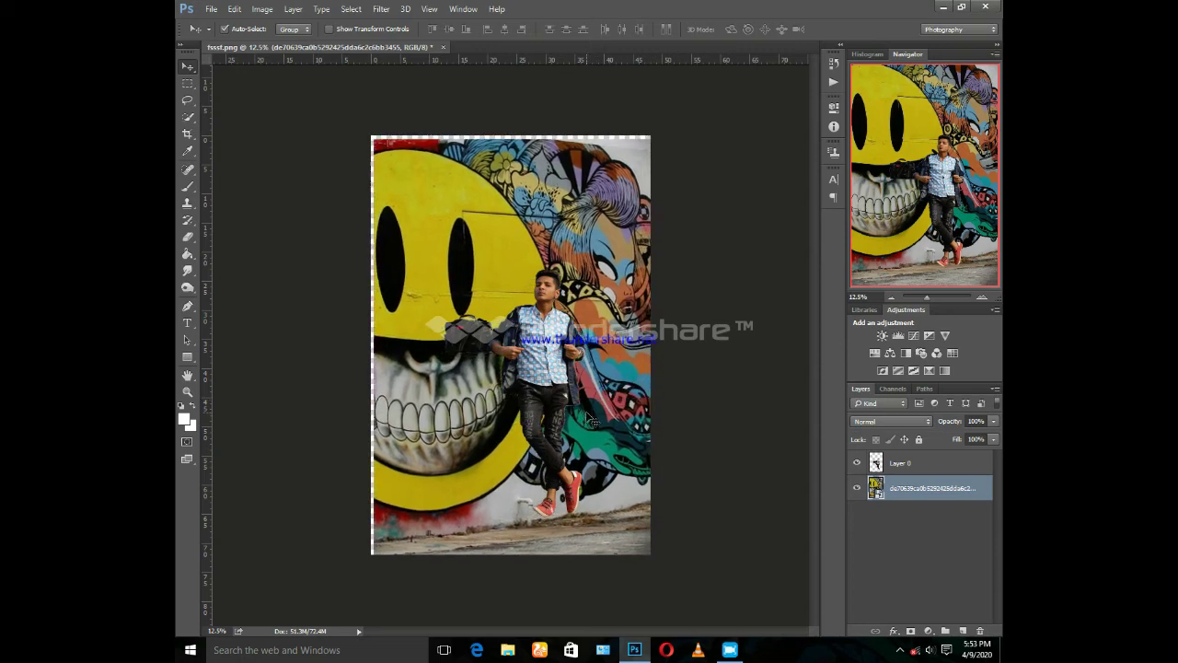
{"action": "key", "text": "ctrl+t"}
{"action": "left_click_drag", "start_coordinate": [373, 138], "coordinate": [371, 135]}
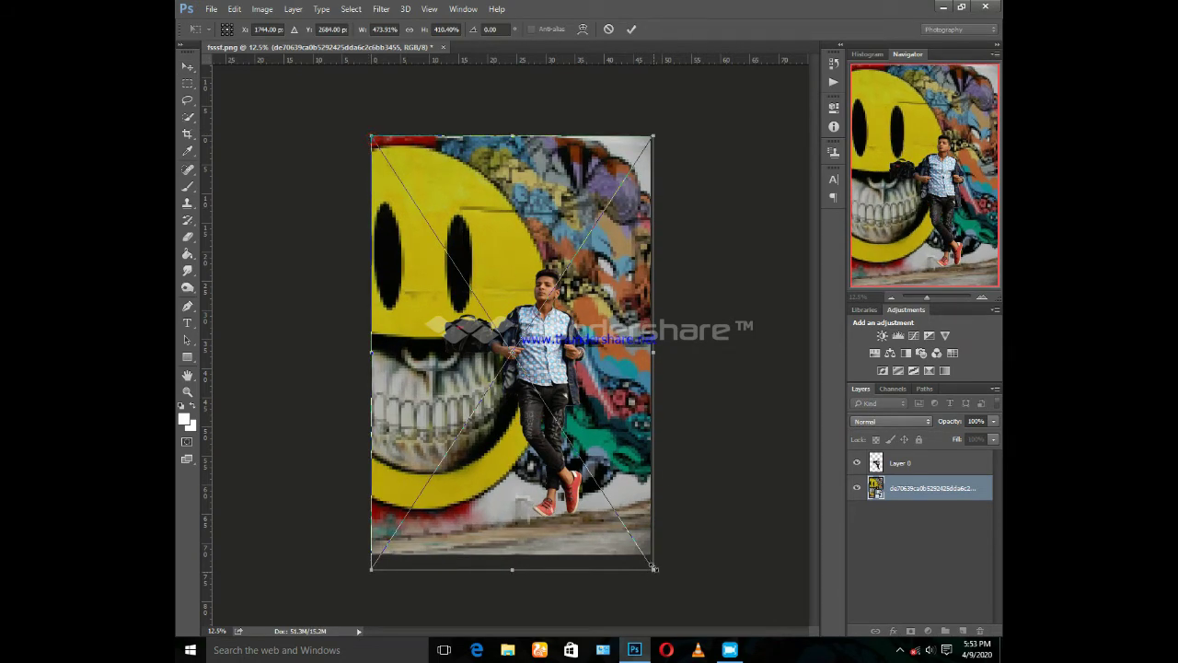
{"action": "left_click_drag", "start_coordinate": [653, 568], "coordinate": [652, 564]}
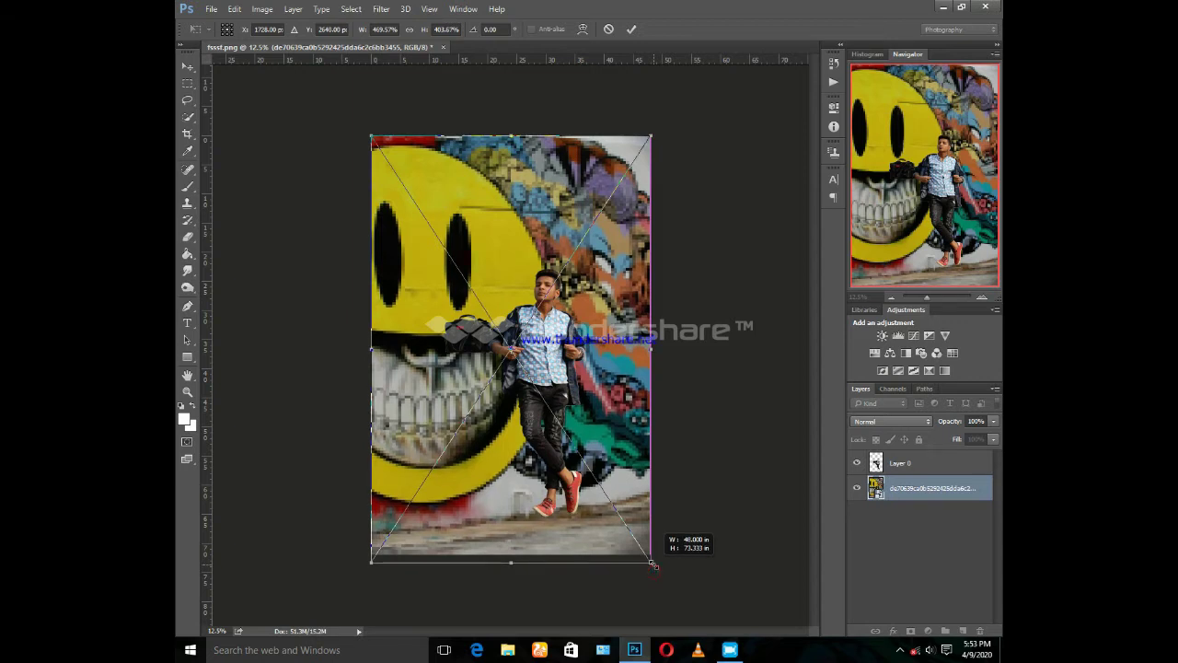
{"action": "left_click", "coordinate": [632, 28]}
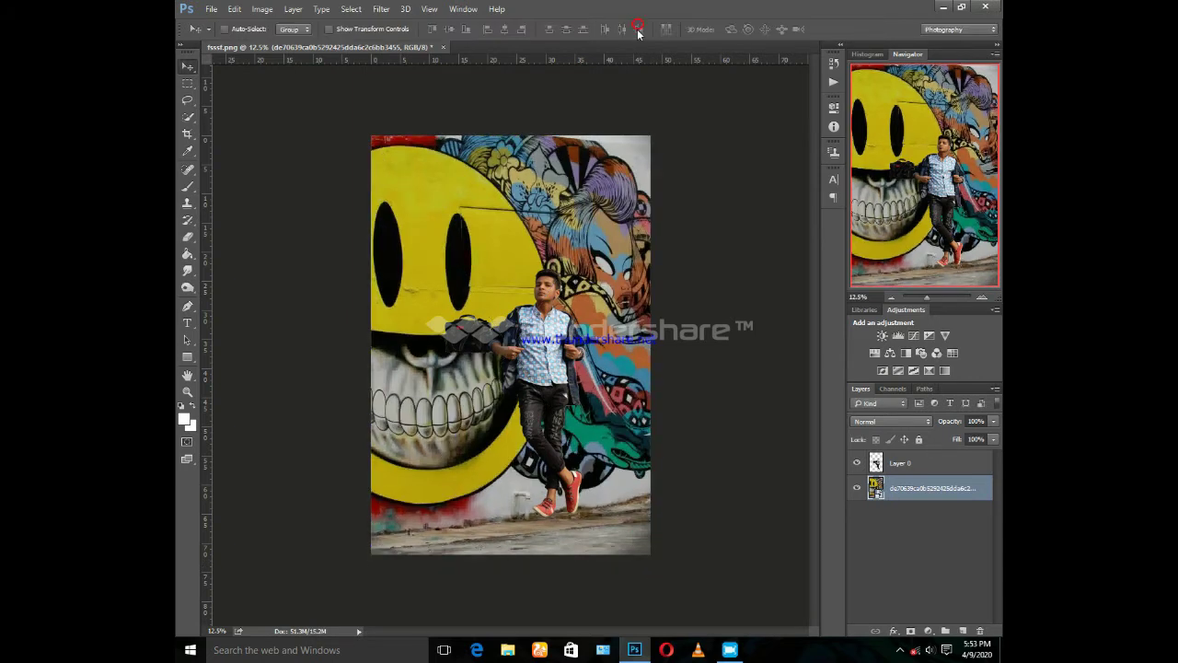
{"action": "left_click", "coordinate": [903, 462]}
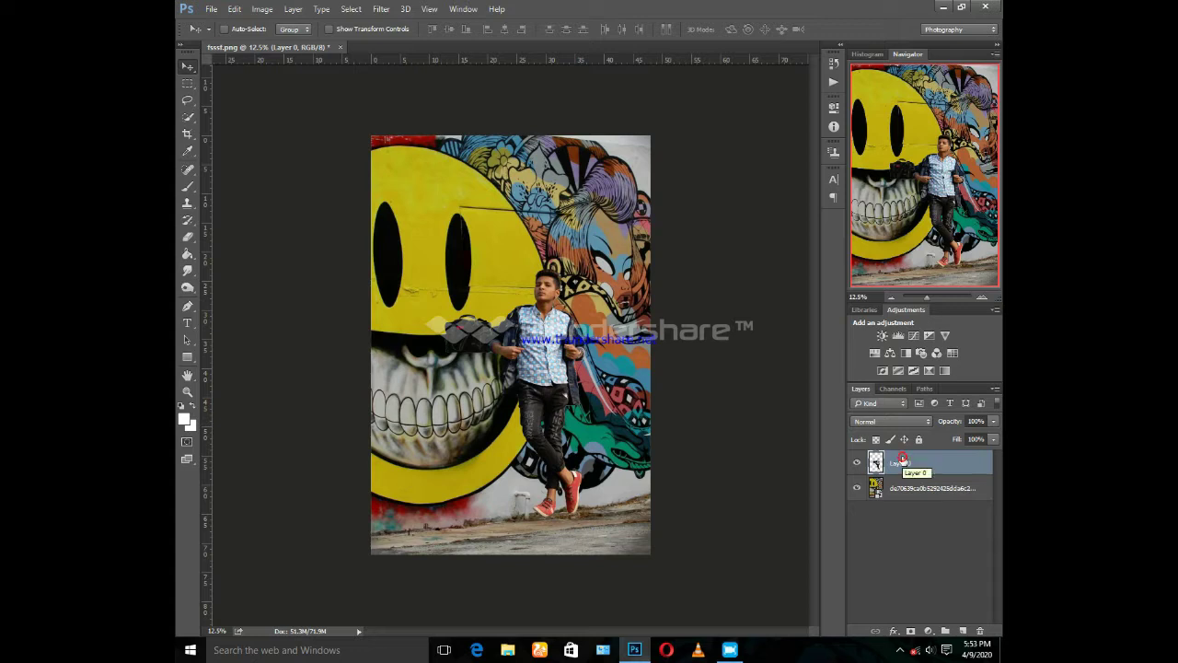
Step: Free-transform the cut-out man leftward onto the smiley's grin and commit
{"action": "key", "text": "ctrl+t"}
{"action": "mouse_move", "coordinate": [551, 373]}
{"action": "left_mouse_down"}
{"action": "mouse_move", "coordinate": [496, 390]}
{"action": "mouse_move", "coordinate": [509, 373]}
{"action": "left_mouse_up"}
{"action": "left_click", "coordinate": [764, 28]}
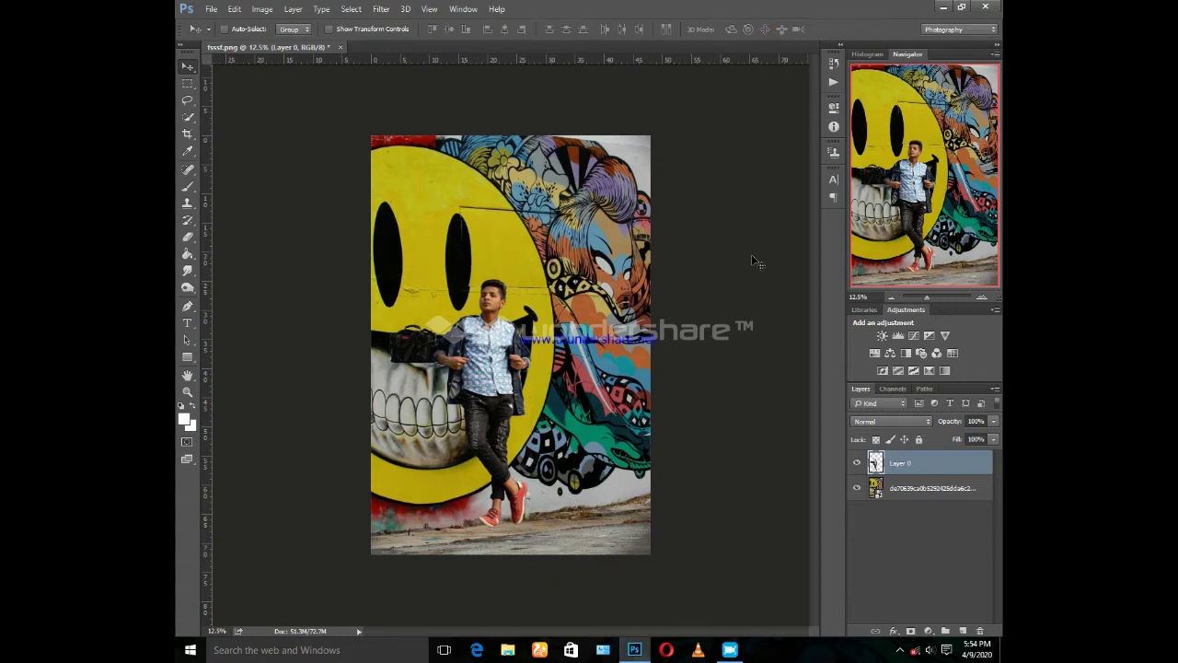
Step: Zoom in and set up a soft round brush at 45 px, 0% hardness
{"action": "scroll", "coordinate": [521, 306], "scroll_direction": "up", "scroll_amount": 2}
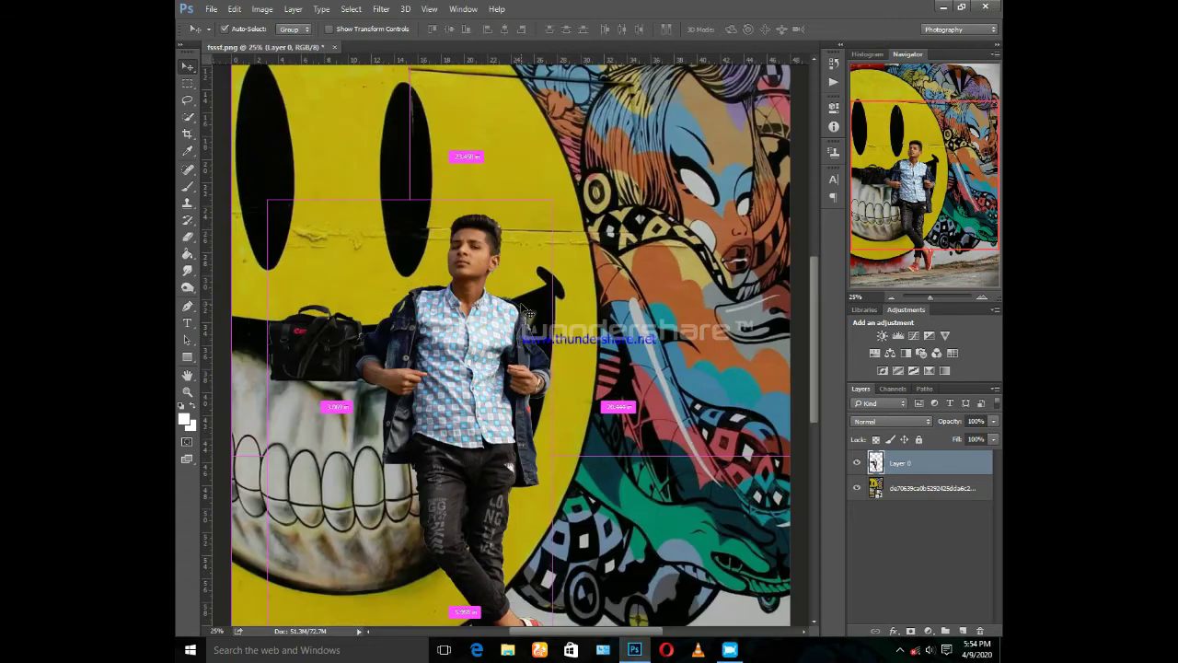
{"action": "scroll", "coordinate": [522, 307], "scroll_direction": "up", "scroll_amount": 2}
{"action": "scroll", "coordinate": [520, 304], "scroll_direction": "up", "scroll_amount": 2}
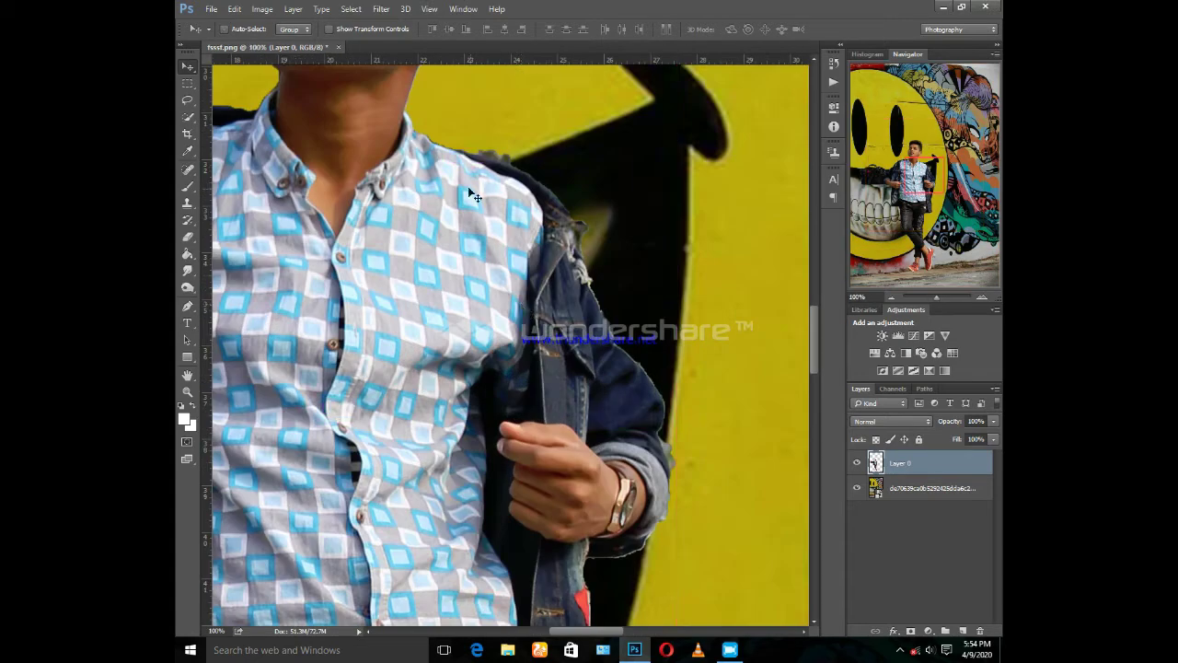
{"action": "scroll", "coordinate": [336, 246], "scroll_direction": "up", "scroll_amount": 2}
{"action": "scroll", "coordinate": [336, 246], "scroll_direction": "up", "scroll_amount": 2}
{"action": "scroll", "coordinate": [336, 245], "scroll_direction": "up", "scroll_amount": 1}
{"action": "scroll", "coordinate": [276, 221], "scroll_direction": "up", "scroll_amount": 1}
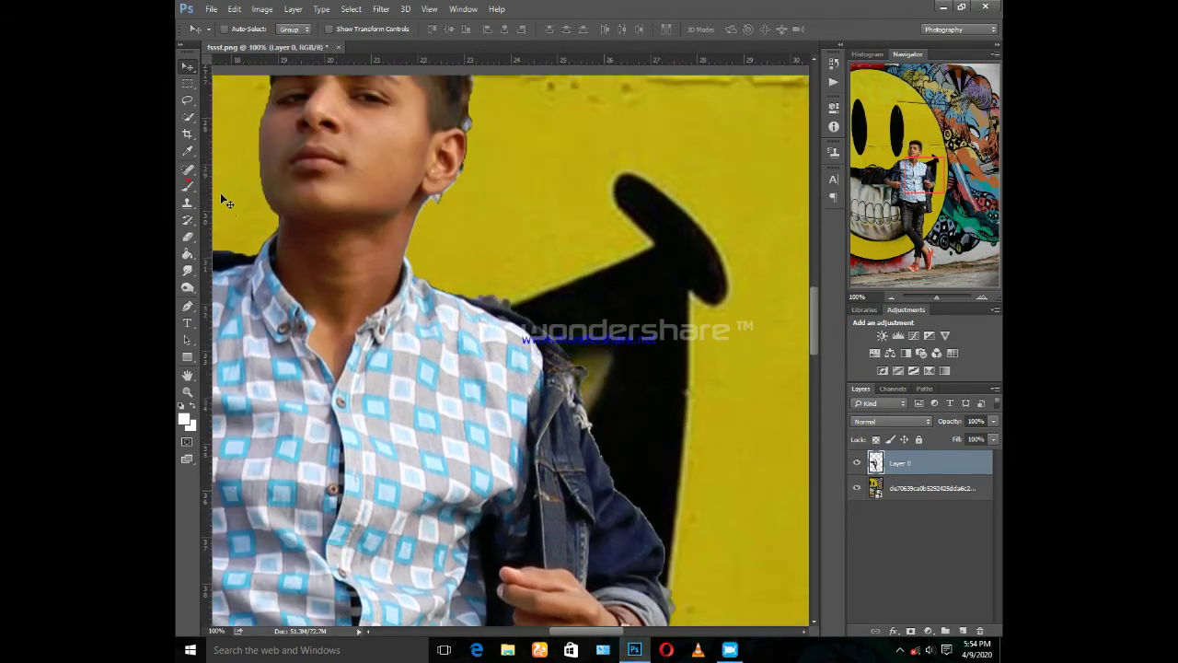
{"action": "scroll", "coordinate": [239, 212], "scroll_direction": "up", "scroll_amount": 1}
{"action": "scroll", "coordinate": [279, 266], "scroll_direction": "up", "scroll_amount": 1}
{"action": "scroll", "coordinate": [281, 267], "scroll_direction": "up", "scroll_amount": 1}
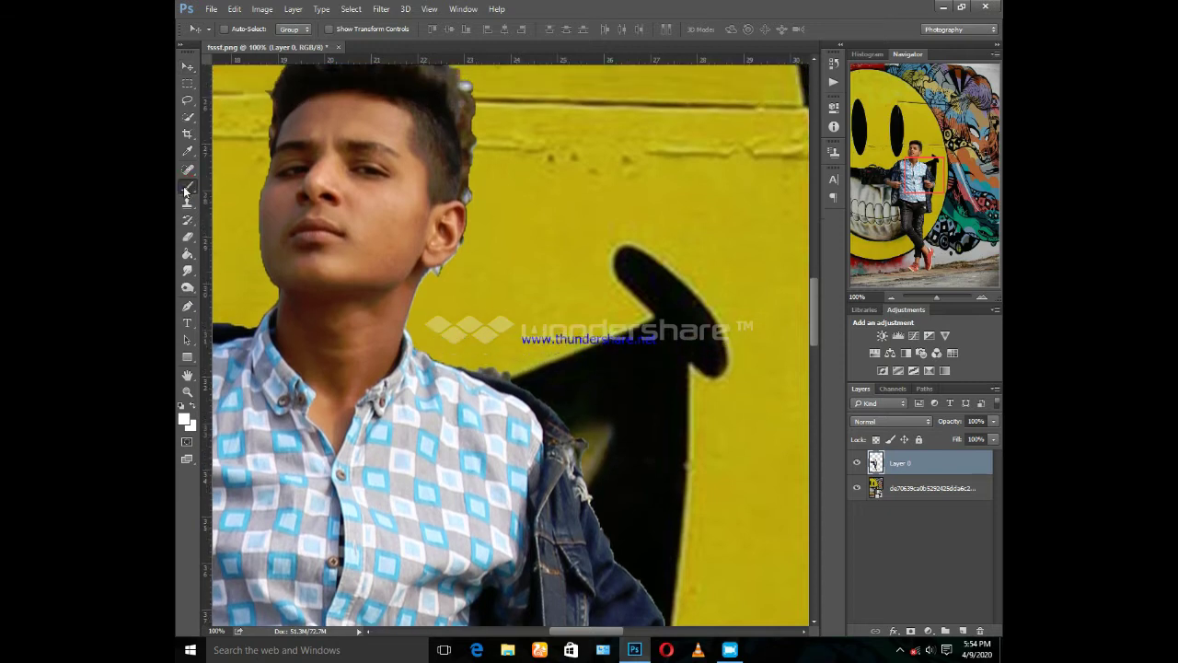
{"action": "key", "text": "b"}
{"action": "right_click", "coordinate": [608, 267]}
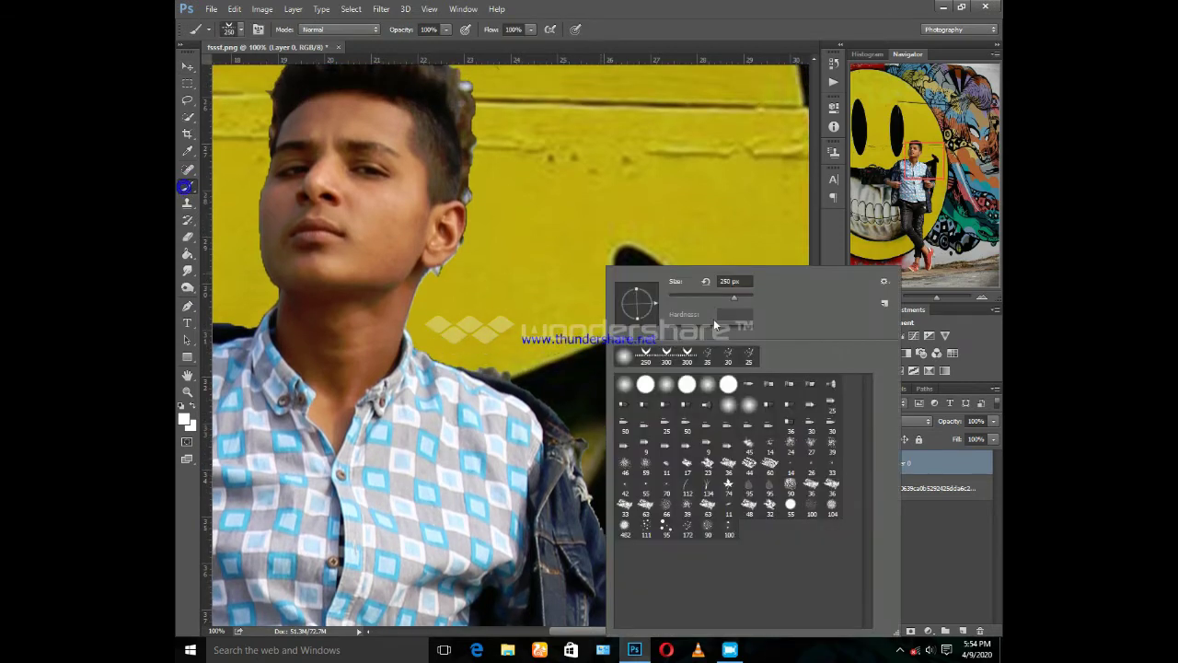
{"action": "left_click", "coordinate": [716, 387]}
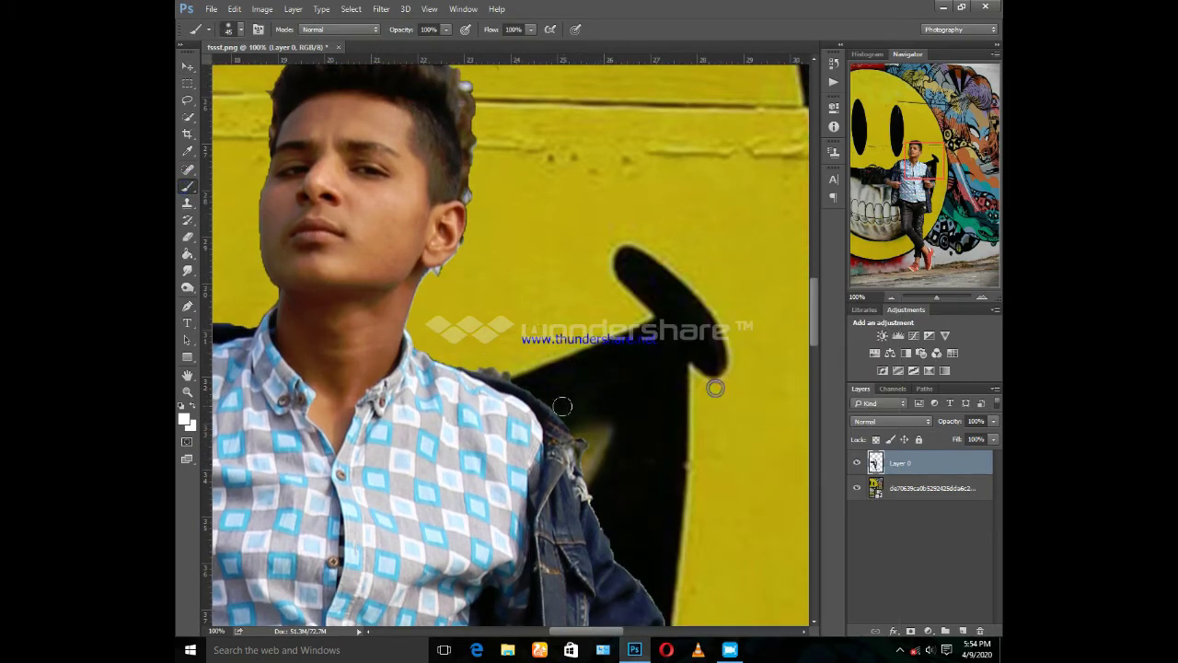
{"action": "left_click_drag", "start_coordinate": [564, 407], "coordinate": [539, 392]}
Step: Set the foreground to black and paint a soft shadow from shoulder toward collar
{"action": "right_click", "coordinate": [600, 368]}
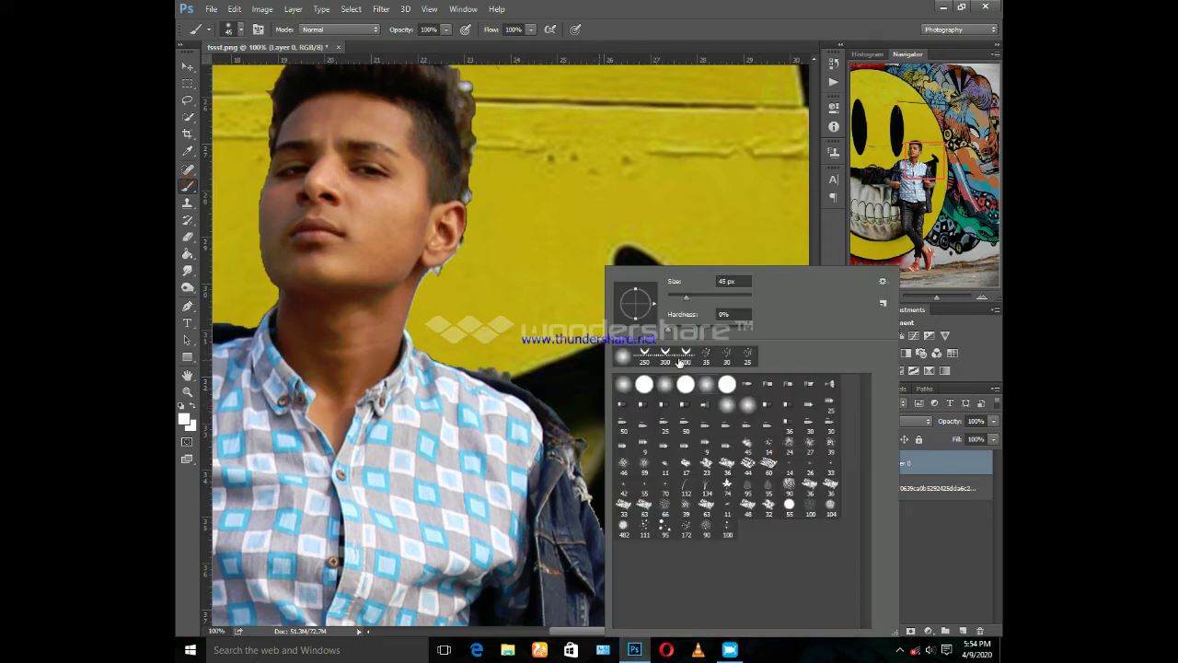
{"action": "left_click", "coordinate": [184, 419]}
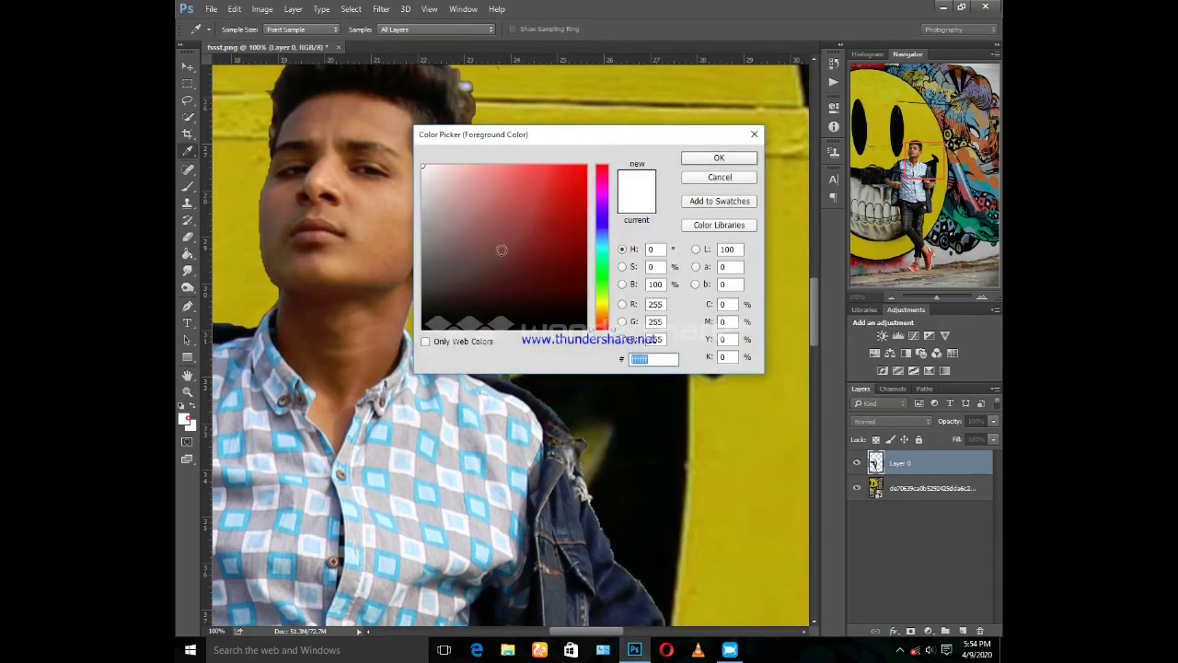
{"action": "left_click", "coordinate": [698, 160]}
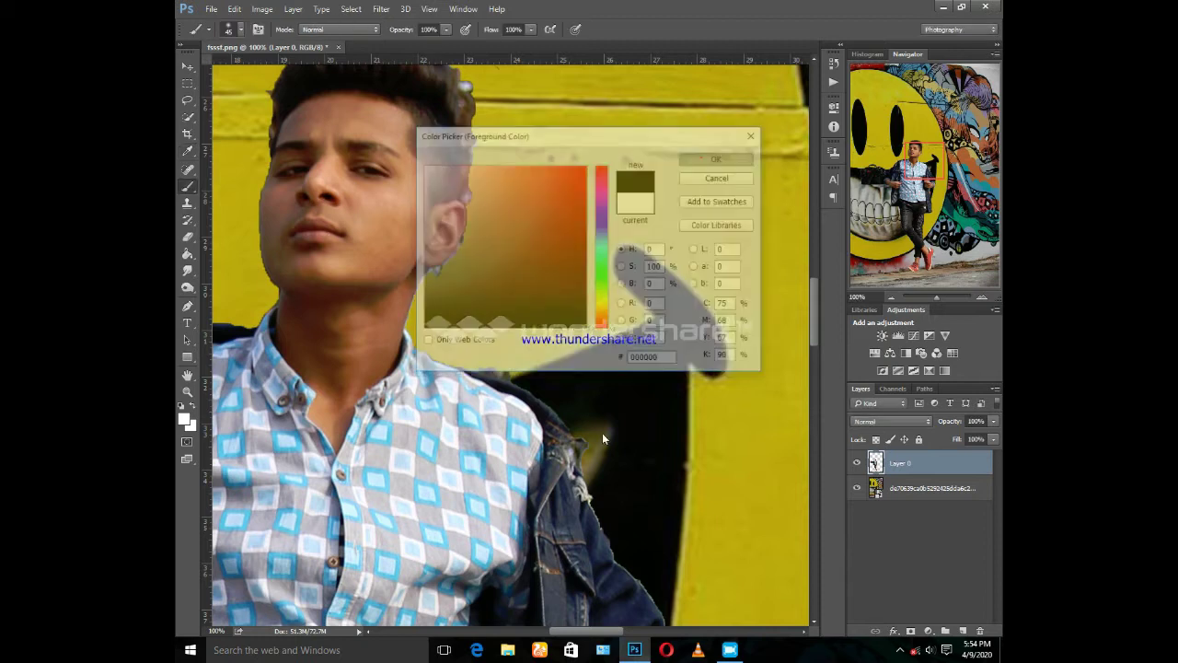
{"action": "mouse_move", "coordinate": [563, 416]}
{"action": "left_mouse_down"}
{"action": "mouse_move", "coordinate": [512, 374]}
{"action": "mouse_move", "coordinate": [473, 364]}
{"action": "left_mouse_up"}
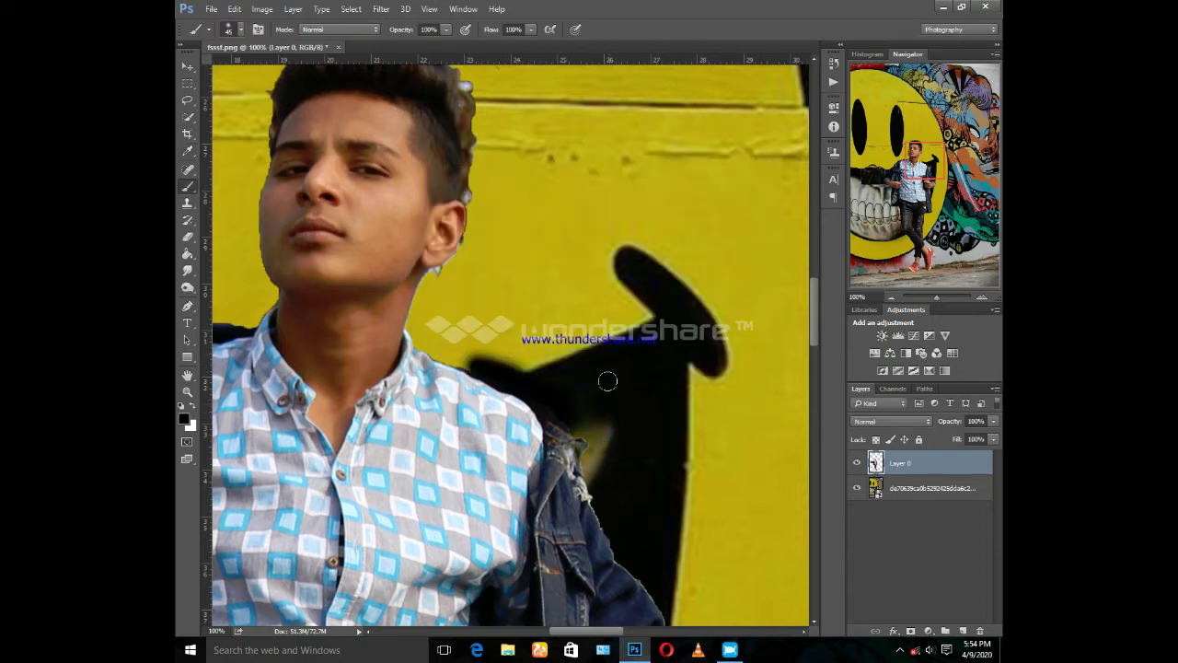
{"action": "scroll", "coordinate": [626, 351], "scroll_direction": "up", "scroll_amount": 5}
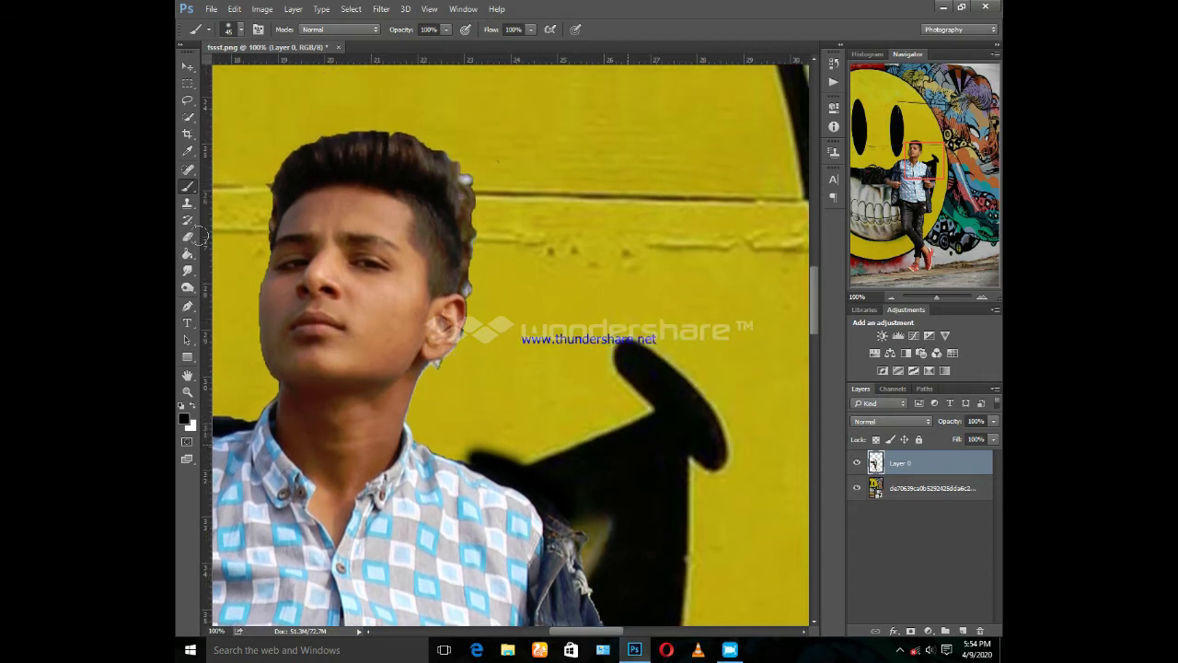
{"action": "key", "text": "e"}
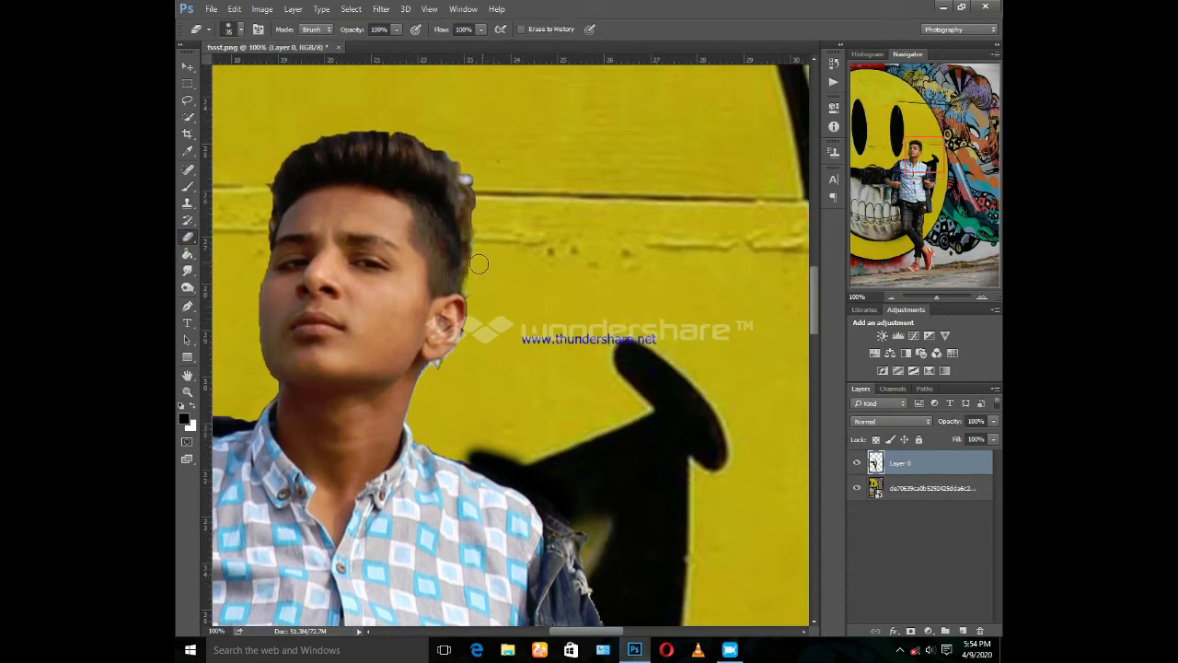
Step: Resize the eraser to about 10 and erase the grey fringe at the hair's right edge
{"action": "key", "text": "bracketleft"}
{"action": "key", "text": "bracketleft"}
{"action": "key", "text": "bracketleft"}
{"action": "key", "text": "bracketright"}
{"action": "key", "text": "bracketright"}
{"action": "key", "text": "bracketright"}
{"action": "scroll", "coordinate": [471, 349], "scroll_direction": "up", "scroll_amount": 1}
{"action": "scroll", "coordinate": [475, 332], "scroll_direction": "up", "scroll_amount": 1}
{"action": "scroll", "coordinate": [479, 323], "scroll_direction": "up", "scroll_amount": 1}
{"action": "scroll", "coordinate": [525, 378], "scroll_direction": "up", "scroll_amount": 1}
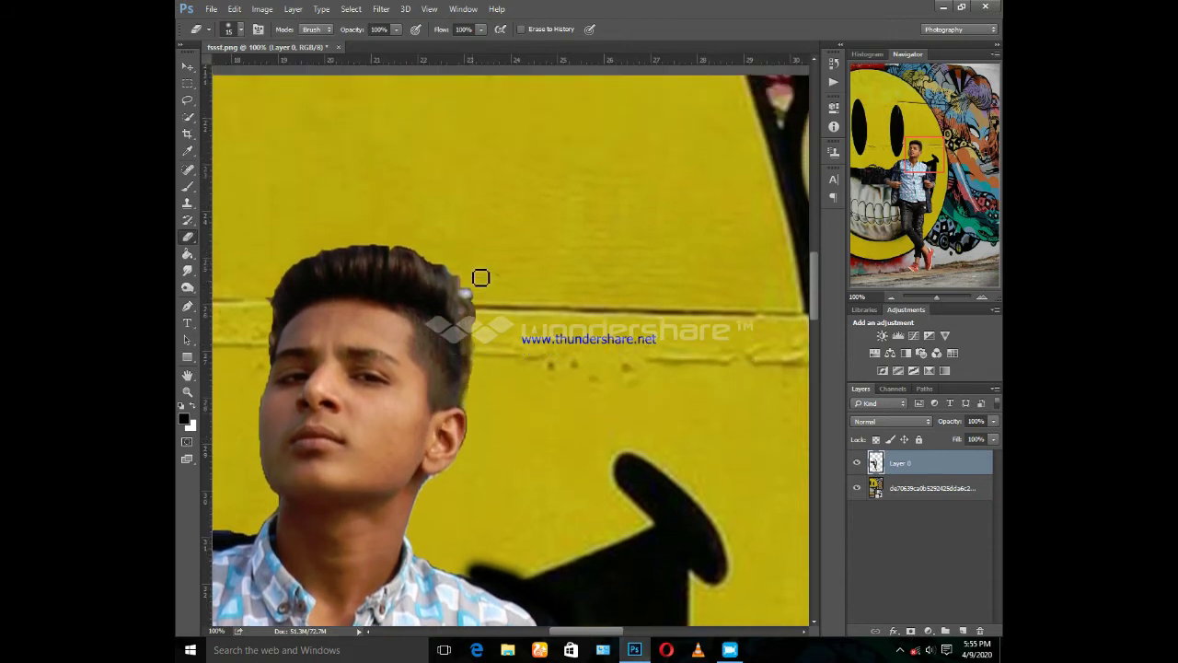
{"action": "key", "text": "bracketright"}
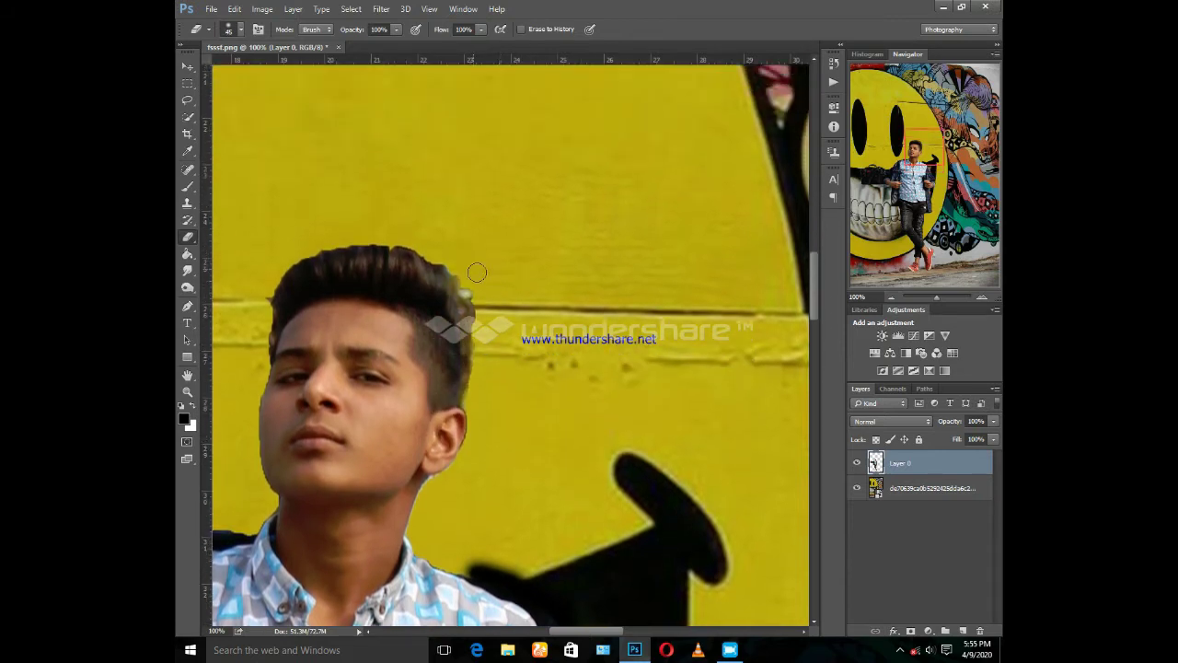
{"action": "left_click_drag", "start_coordinate": [460, 286], "coordinate": [449, 262]}
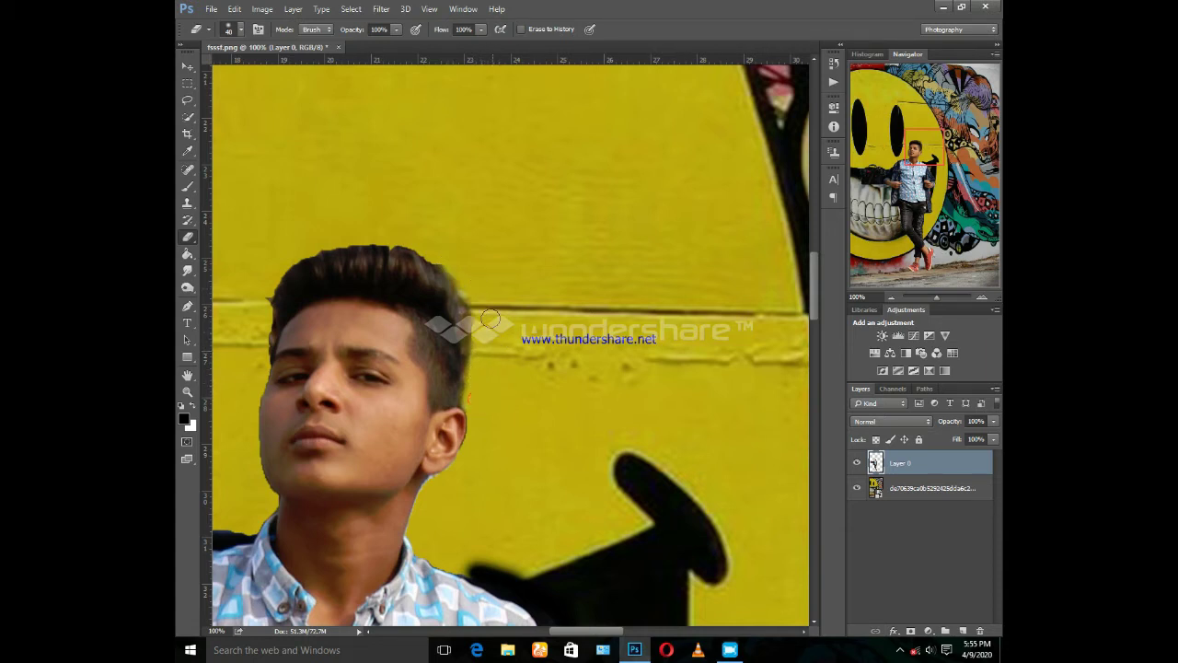
Step: Erase leftover fringe along the left face edge and beside the neck, then zoom out
{"action": "scroll", "coordinate": [448, 250], "scroll_direction": "down", "scroll_amount": 1}
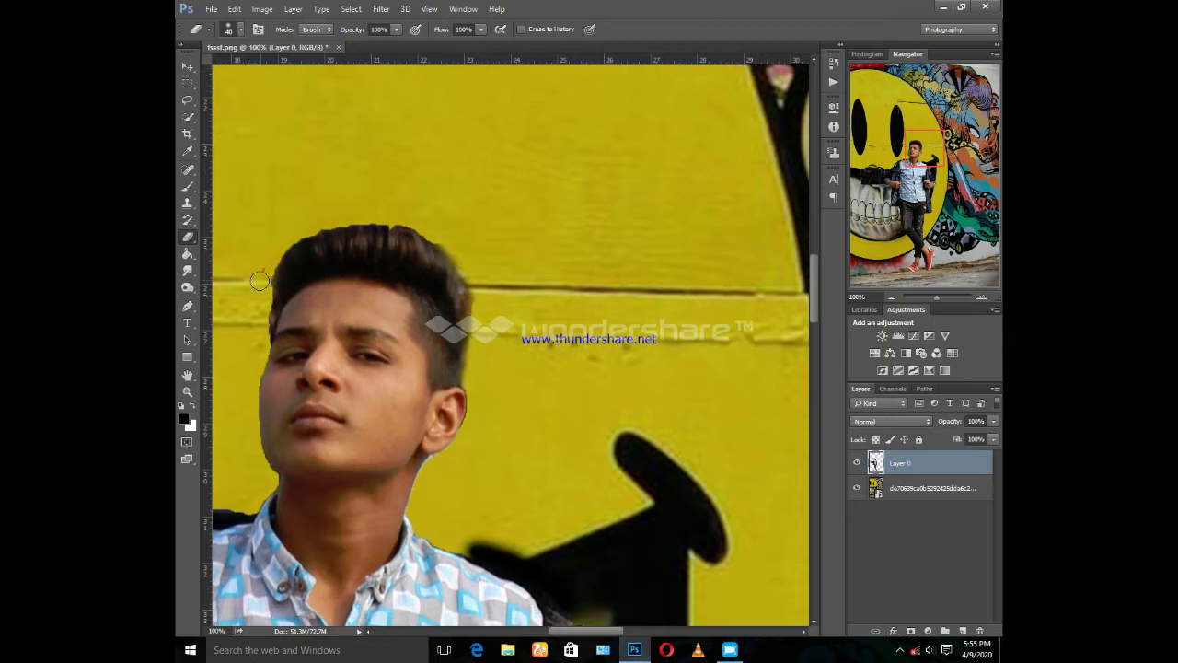
{"action": "left_click_drag", "start_coordinate": [263, 270], "coordinate": [245, 319]}
{"action": "left_click", "coordinate": [242, 350]}
{"action": "left_click", "coordinate": [436, 468]}
{"action": "scroll", "coordinate": [513, 461], "scroll_direction": "down", "scroll_amount": 1}
{"action": "scroll", "coordinate": [512, 461], "scroll_direction": "down", "scroll_amount": 1}
{"action": "key", "text": "ctrl+minus"}
{"action": "key", "text": "ctrl+minus"}
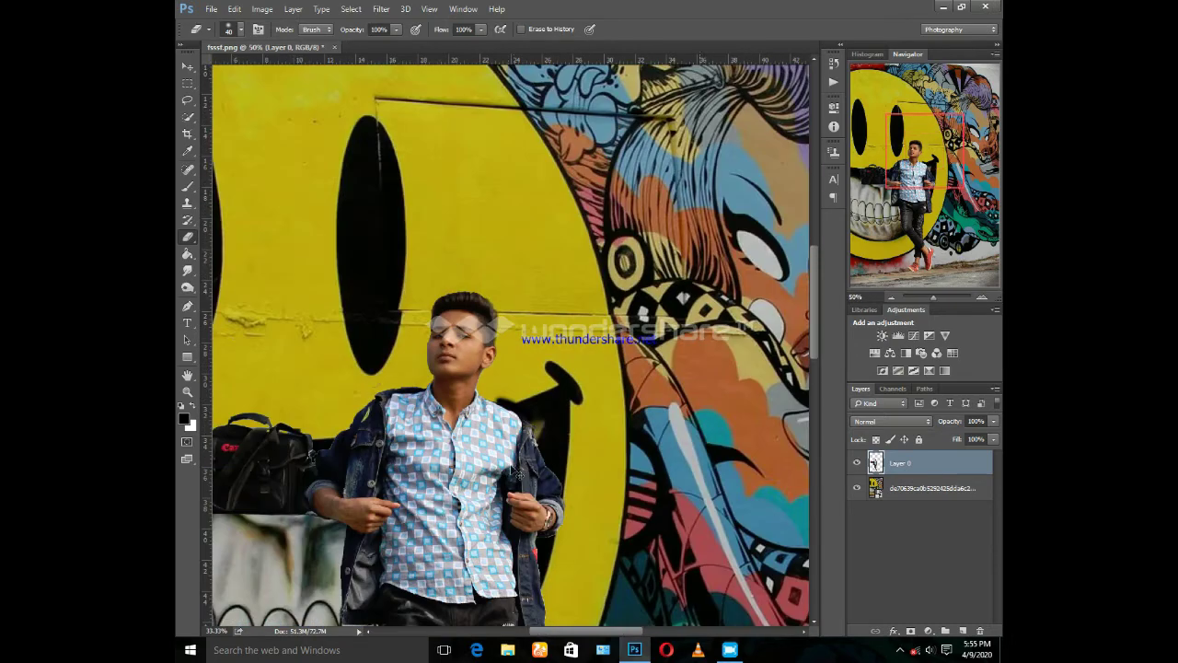
{"action": "key", "text": "ctrl+minus"}
{"action": "key", "text": "ctrl+minus"}
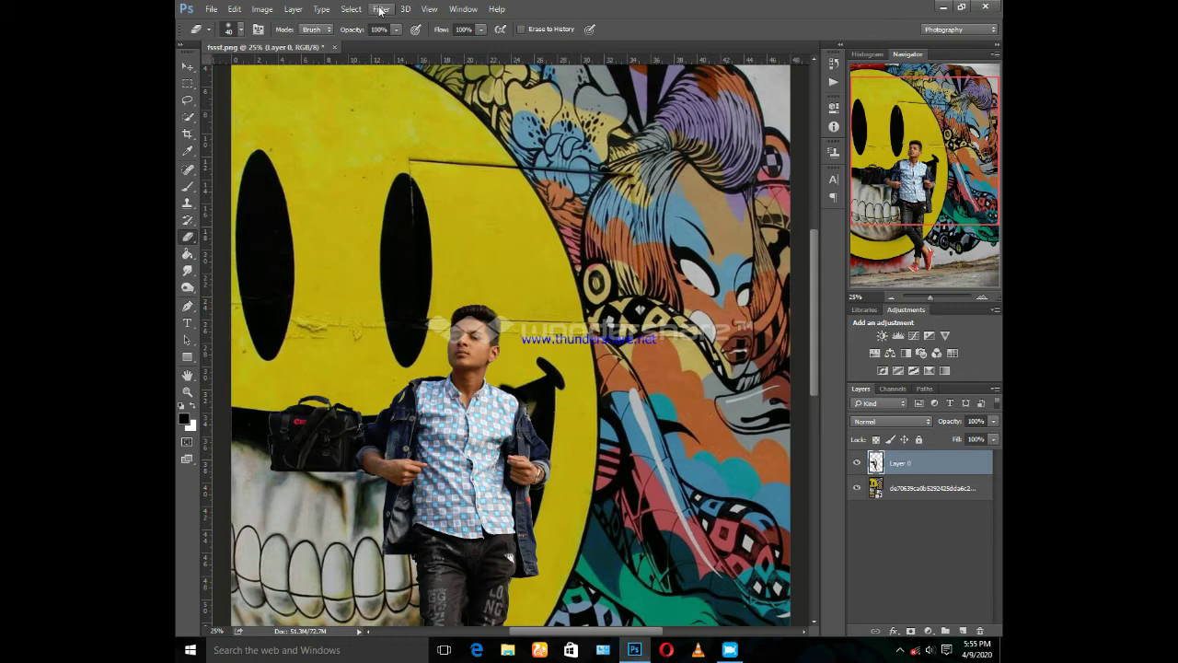
Step: With the Mixer Brush zoomed in, blend the face edge, left cheek, lower lip and nose
{"action": "left_click_drag", "start_coordinate": [187, 186], "coordinate": [243, 226]}
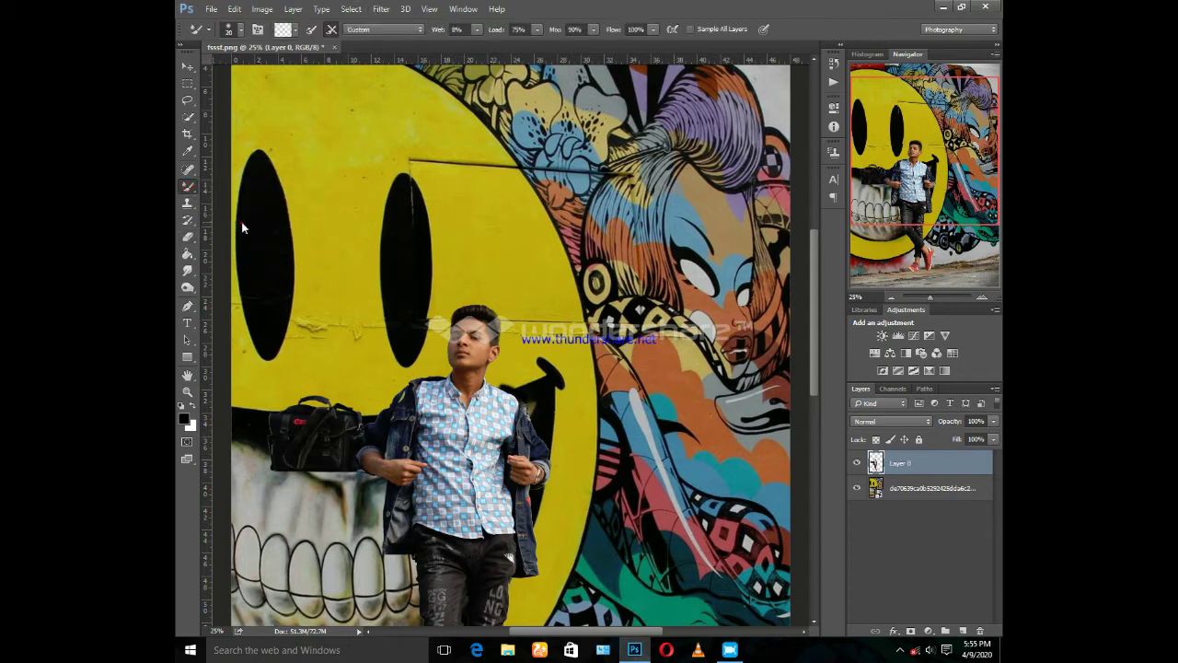
{"action": "key", "text": "ctrl+plus"}
{"action": "key", "text": "ctrl+plus"}
{"action": "key", "text": "ctrl+plus"}
{"action": "key", "text": "ctrl+plus"}
{"action": "key", "text": "ctrl+plus"}
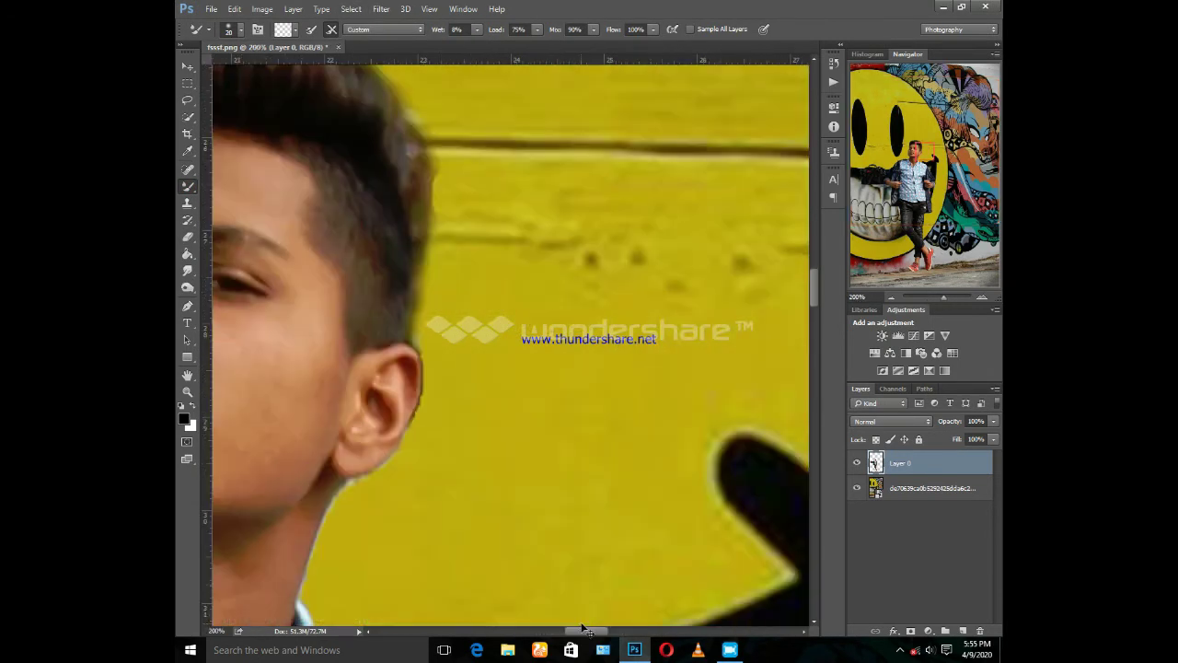
{"action": "left_click", "coordinate": [562, 633]}
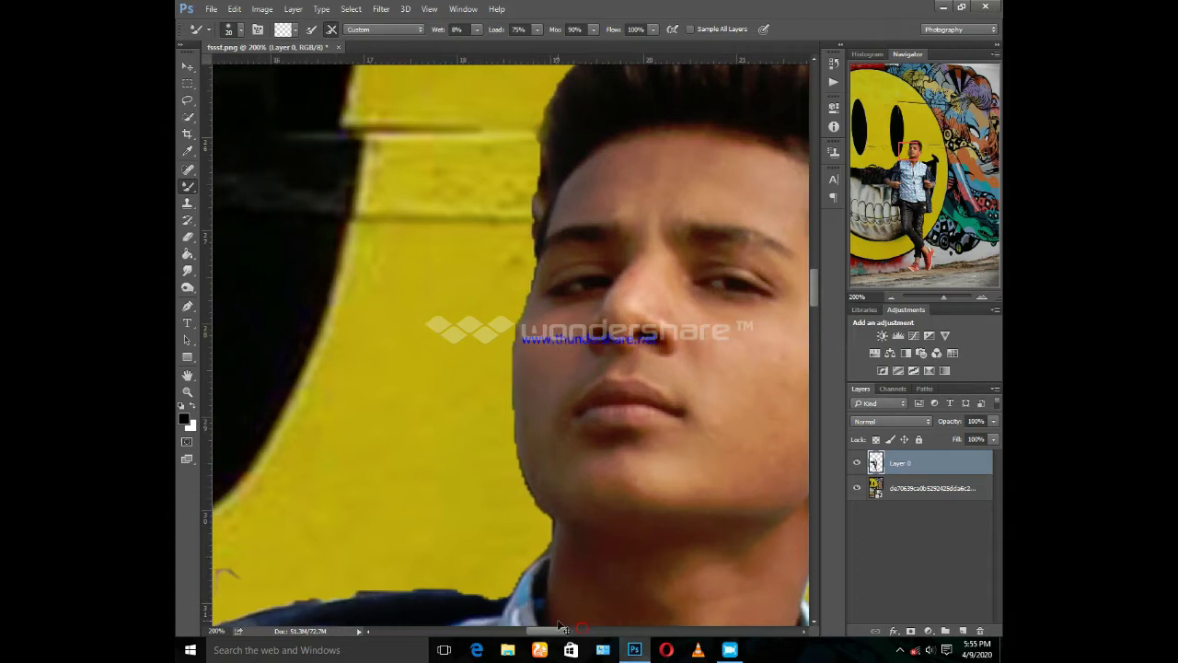
{"action": "left_click_drag", "start_coordinate": [559, 634], "coordinate": [570, 634]}
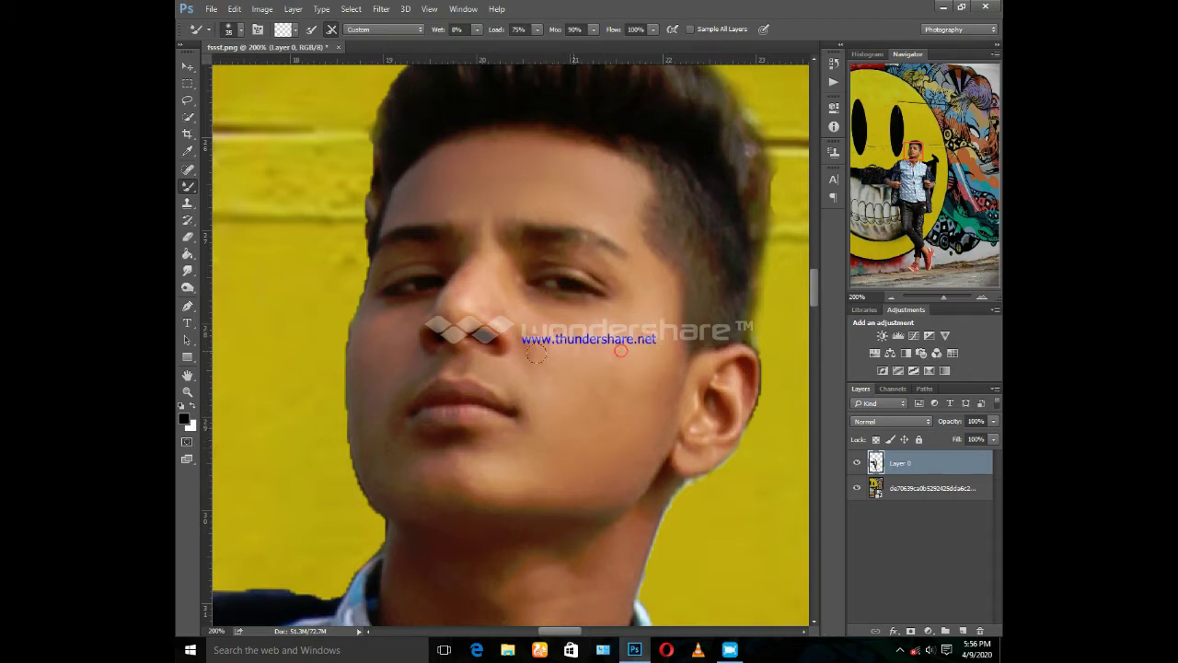
{"action": "left_click", "coordinate": [554, 332]}
{"action": "left_click_drag", "start_coordinate": [362, 442], "coordinate": [345, 359]}
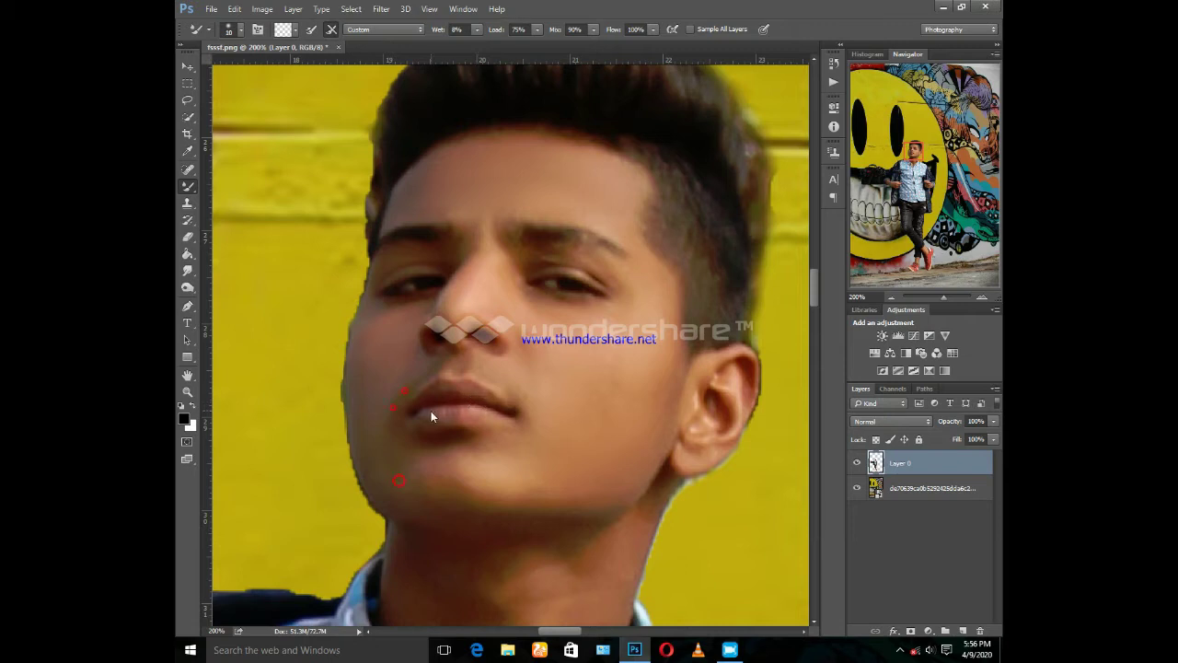
{"action": "left_click_drag", "start_coordinate": [433, 412], "coordinate": [457, 410]}
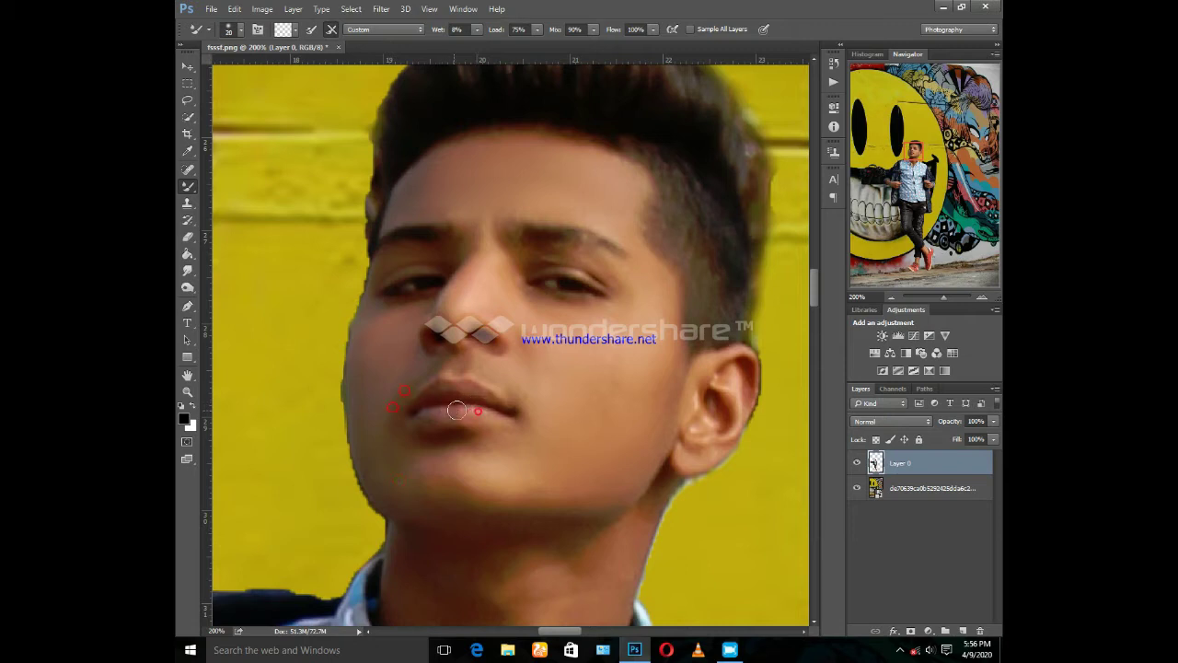
{"action": "left_click", "coordinate": [451, 337]}
Step: Blend the earlobe, forehead at brush size 15, and chin at size 25
{"action": "scroll", "coordinate": [539, 370], "scroll_direction": "down", "scroll_amount": 2}
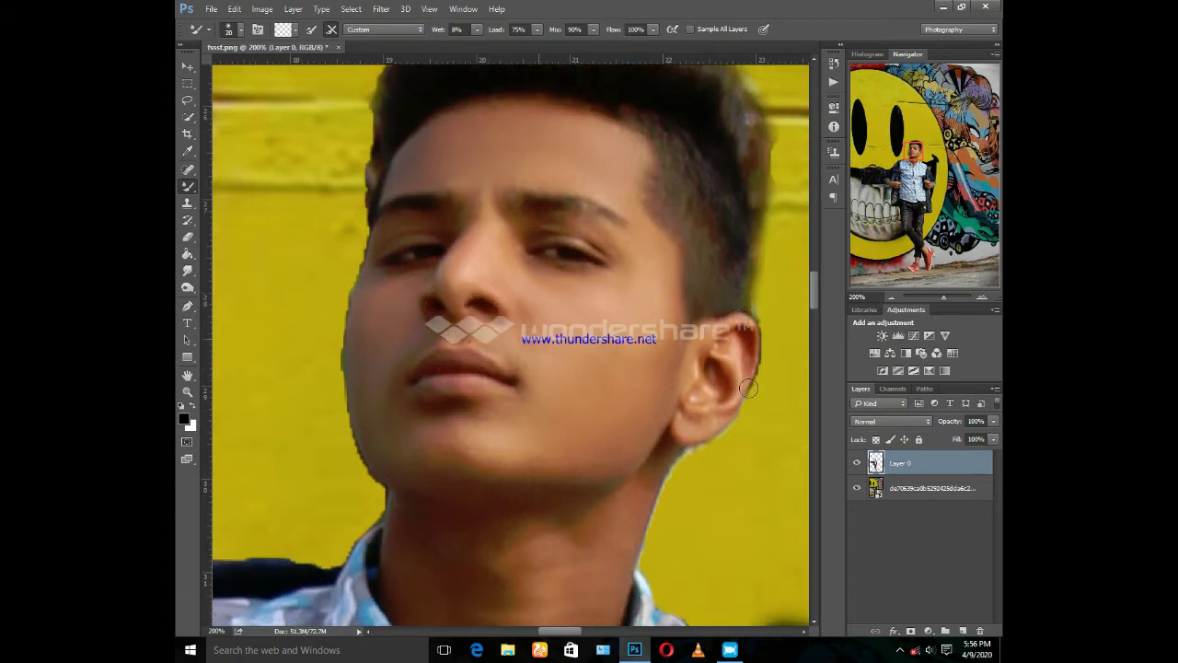
{"action": "left_click", "coordinate": [686, 393]}
{"action": "scroll", "coordinate": [581, 352], "scroll_direction": "down", "scroll_amount": 4}
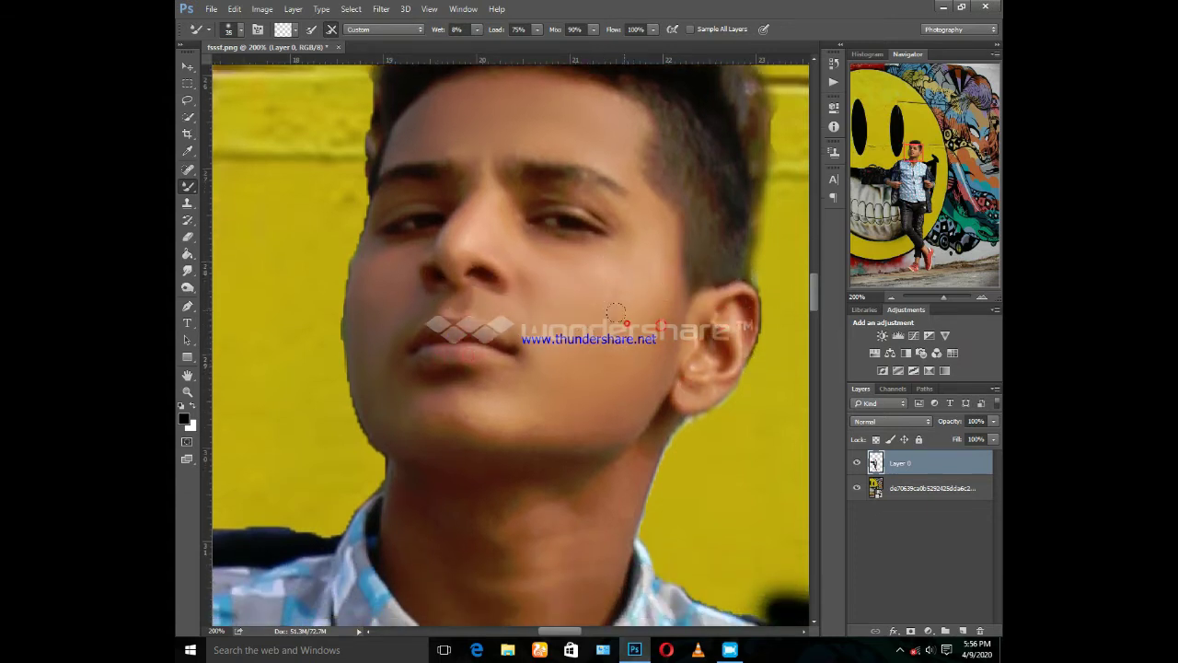
{"action": "key", "text": "bracketleft"}
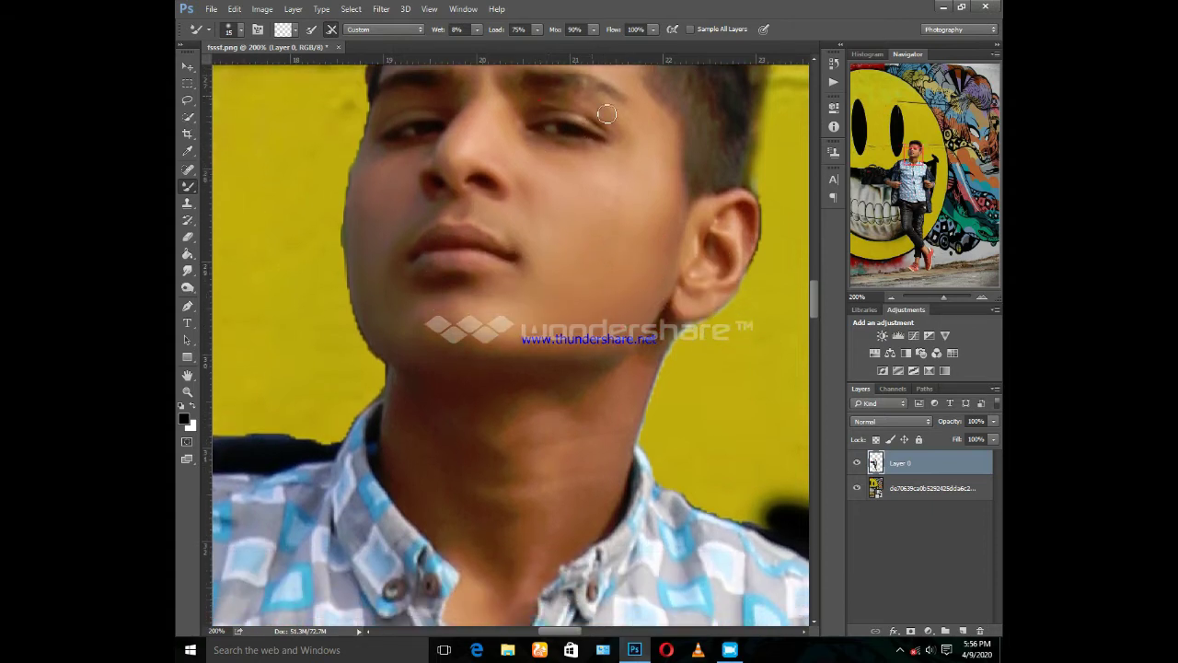
{"action": "left_click", "coordinate": [540, 100]}
{"action": "key", "text": "bracketright"}
{"action": "scroll", "coordinate": [543, 258], "scroll_direction": "down", "scroll_amount": 2}
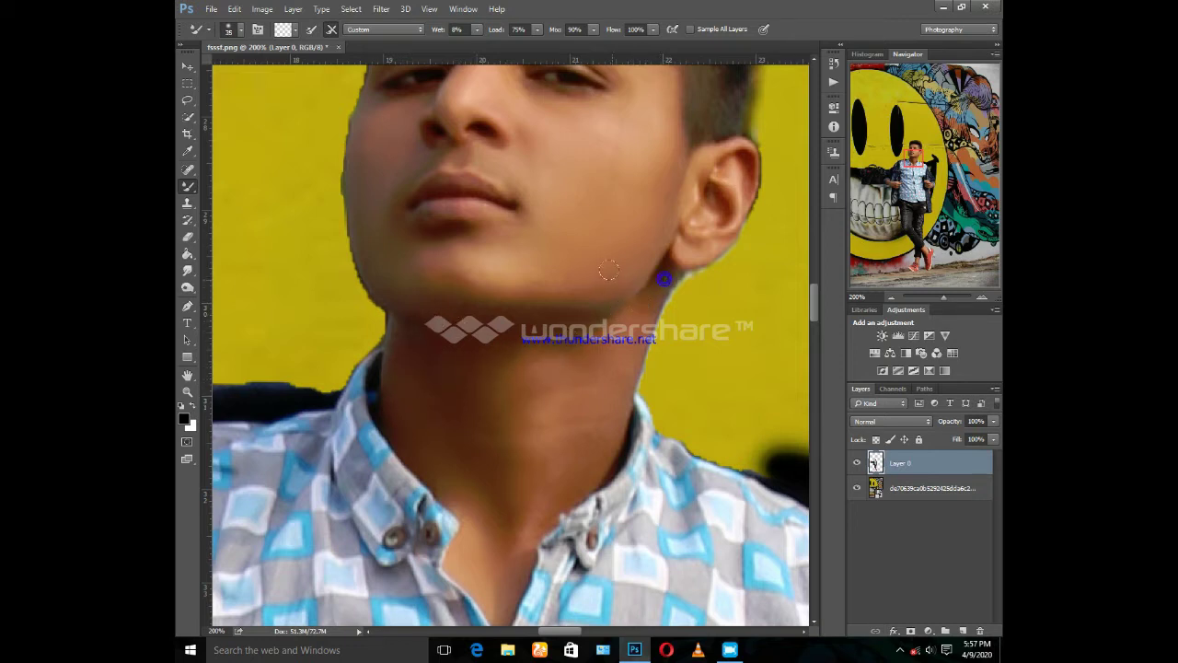
{"action": "left_click_drag", "start_coordinate": [502, 272], "coordinate": [428, 280]}
{"action": "scroll", "coordinate": [599, 352], "scroll_direction": "down", "scroll_amount": 2}
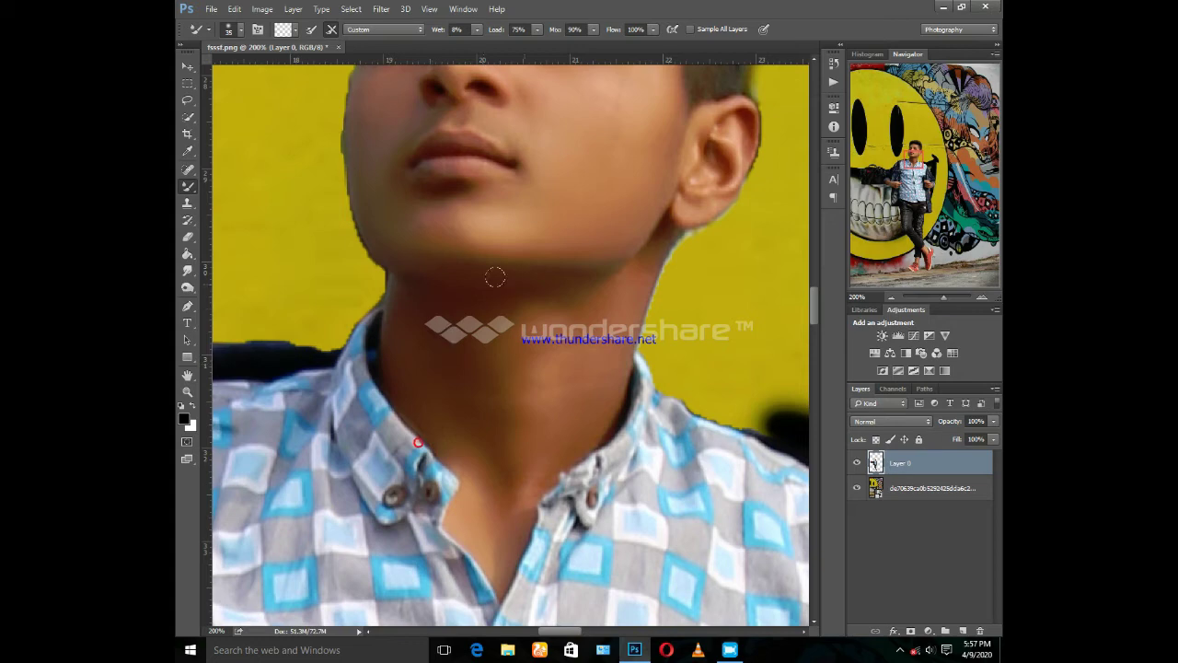
{"action": "key", "text": "ctrl+minus"}
{"action": "key", "text": "ctrl+minus"}
{"action": "key", "text": "ctrl+minus"}
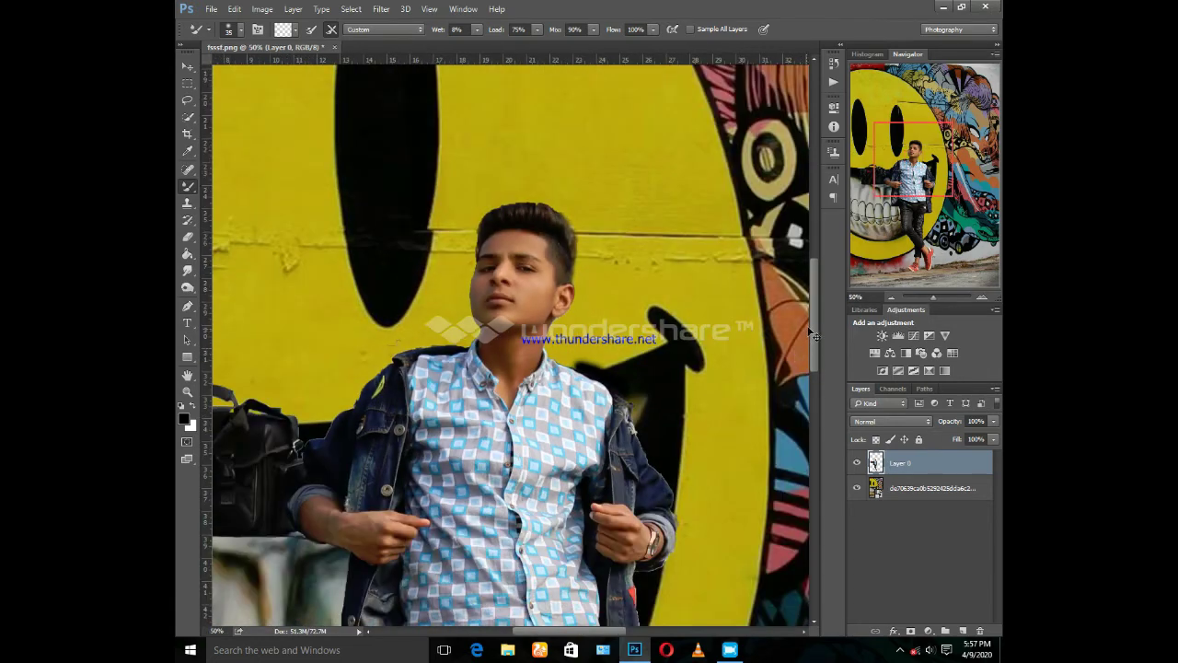
Step: Blend the cut-out edges along the shirt, trousers and shoes
{"action": "key", "text": "ctrl+plus"}
{"action": "scroll", "coordinate": [827, 397], "scroll_direction": "down", "scroll_amount": 2}
{"action": "key", "text": "ctrl+plus"}
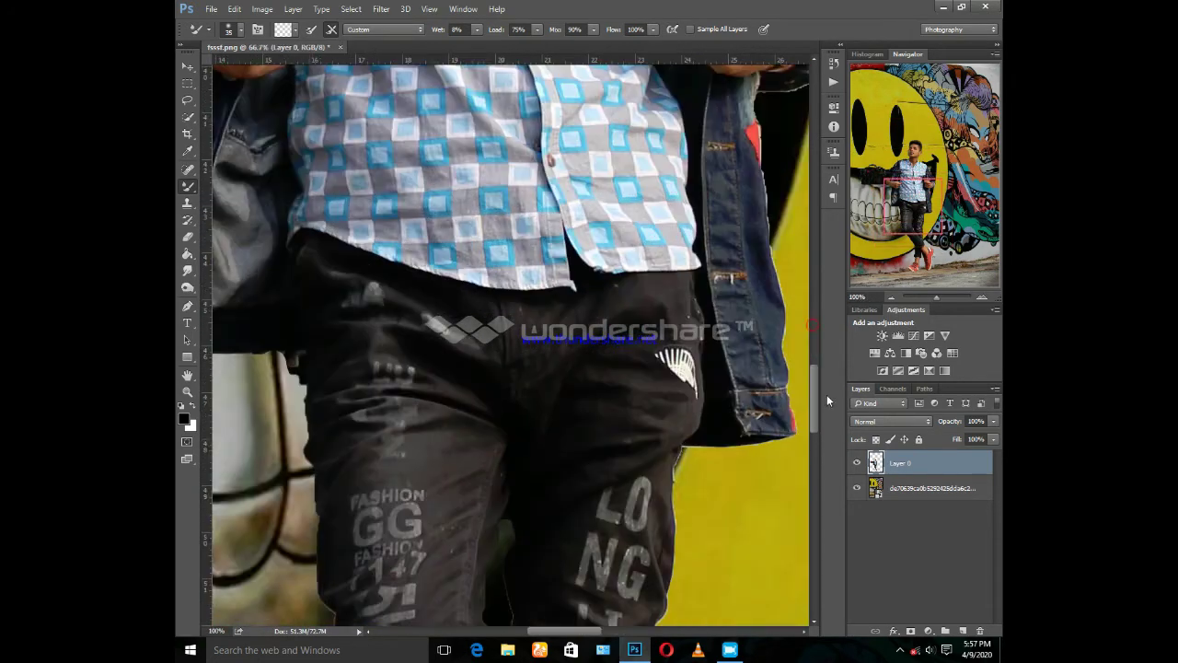
{"action": "left_click_drag", "start_coordinate": [812, 411], "coordinate": [816, 361]}
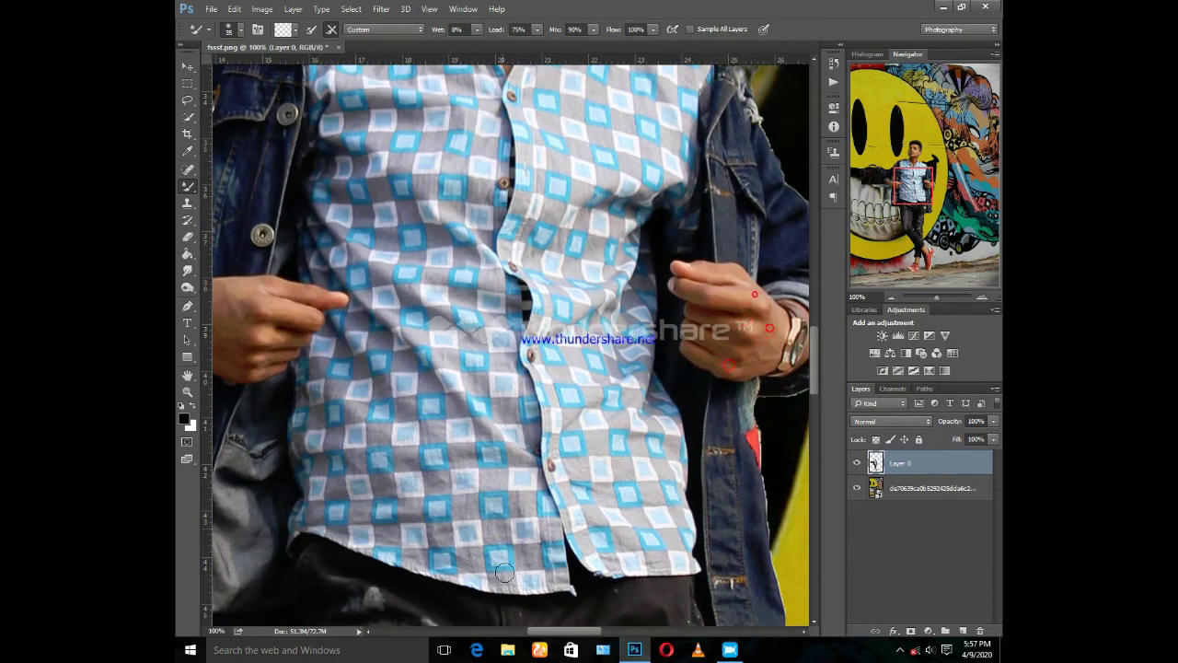
{"action": "left_click_drag", "start_coordinate": [573, 631], "coordinate": [545, 631]}
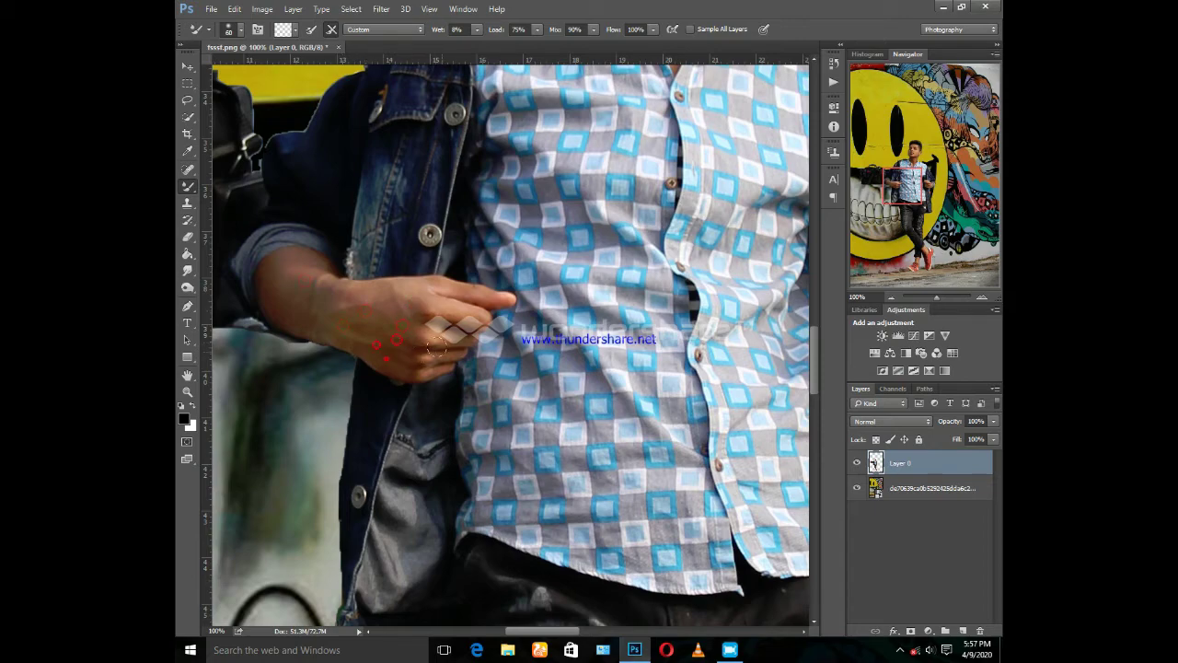
{"action": "key", "text": "ctrl+minus"}
{"action": "key", "text": "ctrl+minus"}
{"action": "left_click_drag", "start_coordinate": [816, 346], "coordinate": [829, 460]}
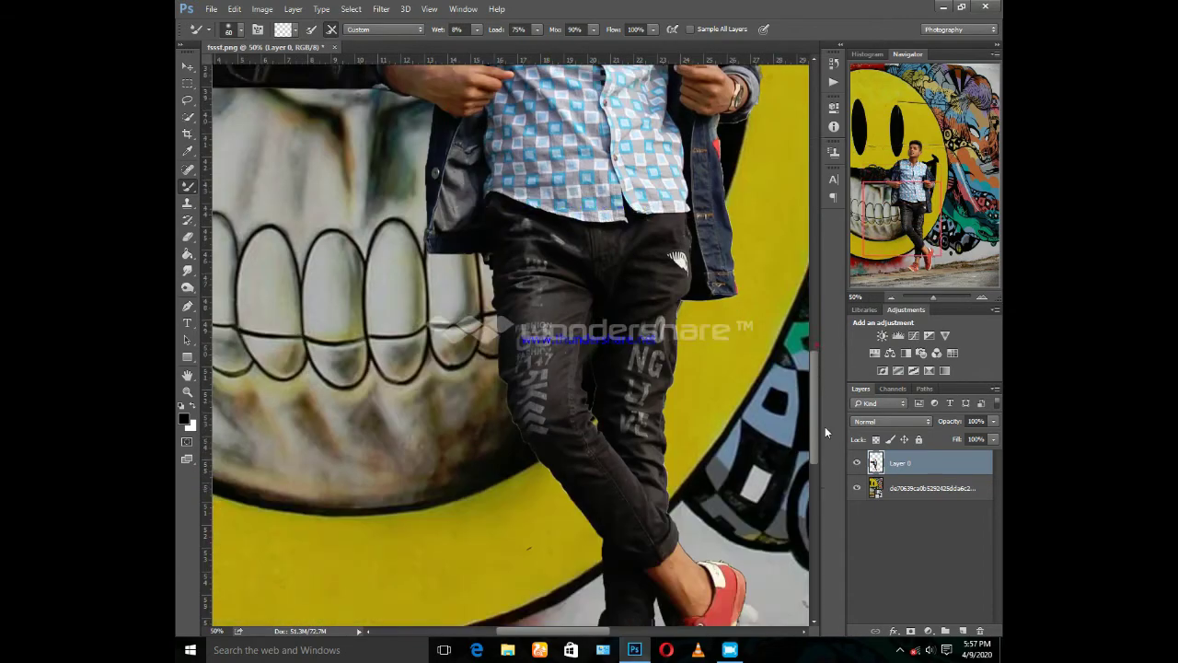
{"action": "key", "text": "ctrl+plus"}
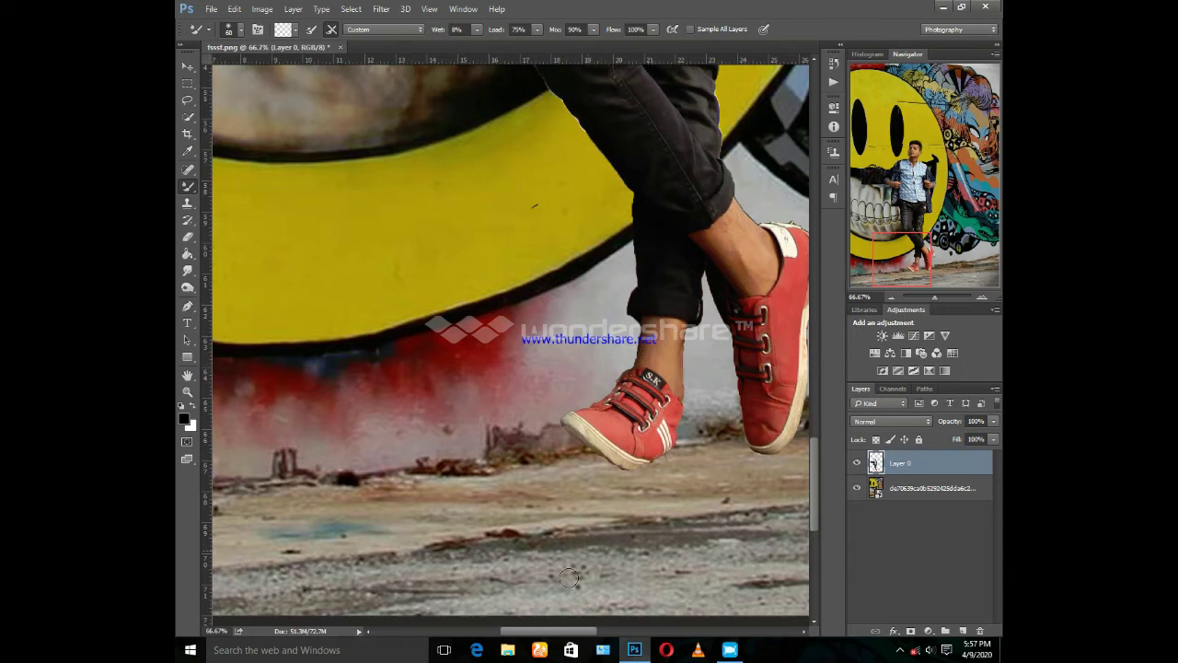
{"action": "left_click_drag", "start_coordinate": [560, 631], "coordinate": [567, 632]}
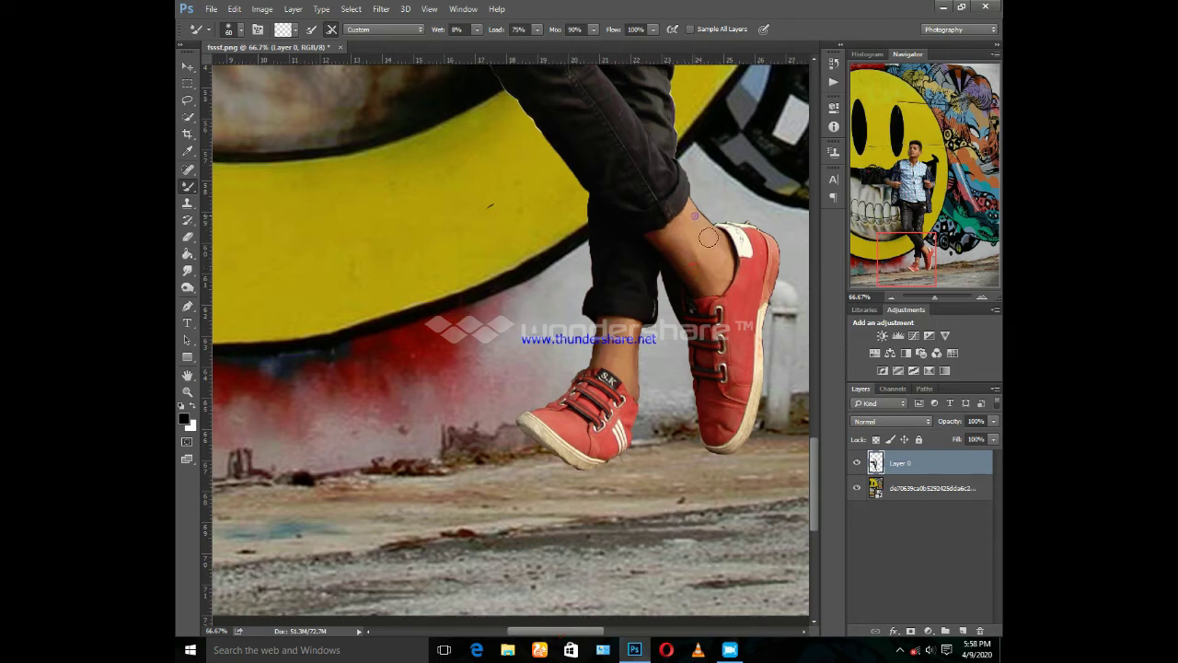
{"action": "scroll", "coordinate": [713, 281], "scroll_direction": "down", "scroll_amount": 3}
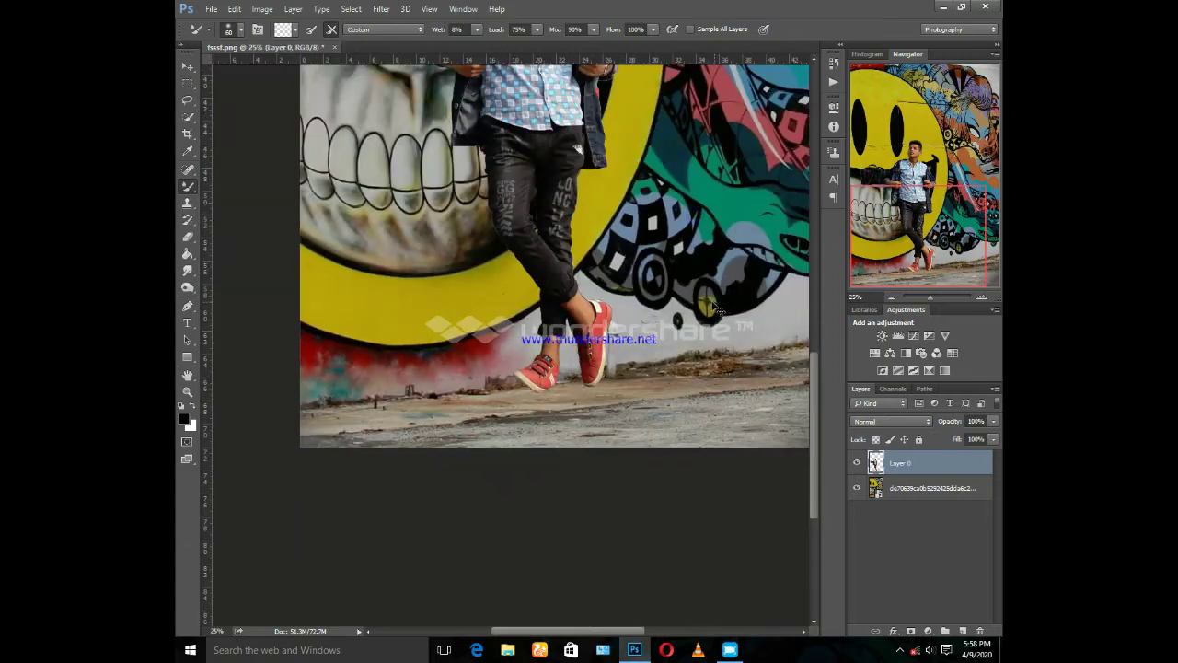
{"action": "scroll", "coordinate": [716, 309], "scroll_direction": "down", "scroll_amount": 1}
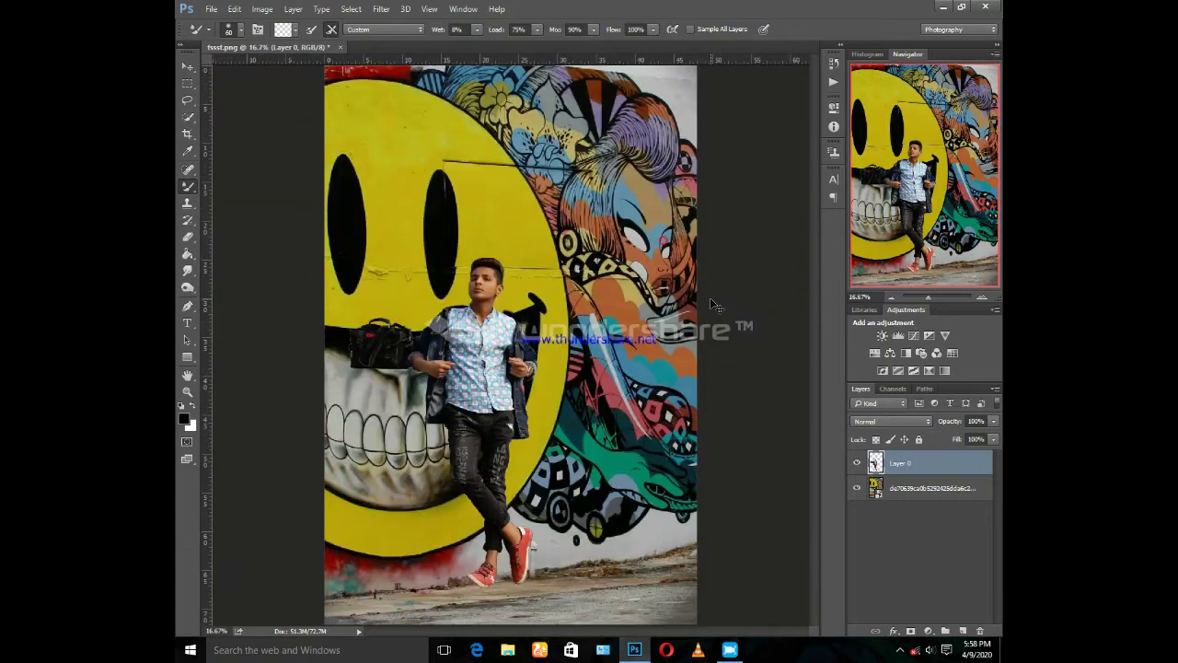
{"action": "left_click", "coordinate": [382, 9]}
Step: In Liquify at 100%, push the hair crown upward with a size-300 Forward Warp brush
{"action": "left_click", "coordinate": [395, 108]}
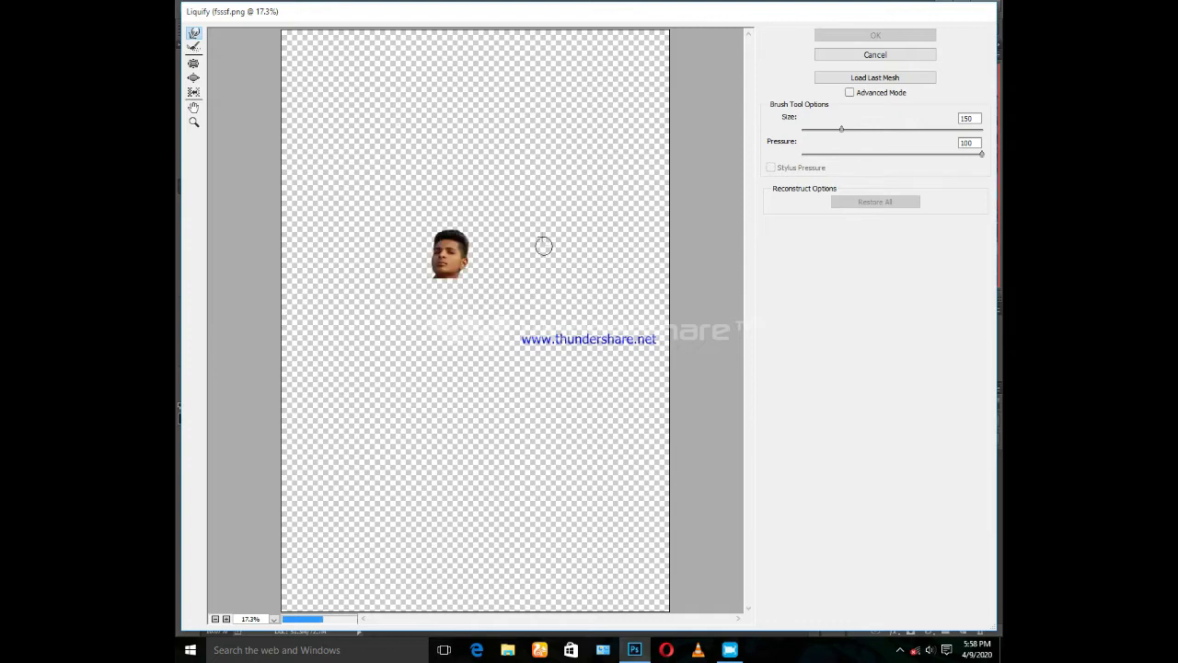
{"action": "key", "text": "ctrl+plus"}
{"action": "key", "text": "ctrl+plus"}
{"action": "key", "text": "ctrl+plus"}
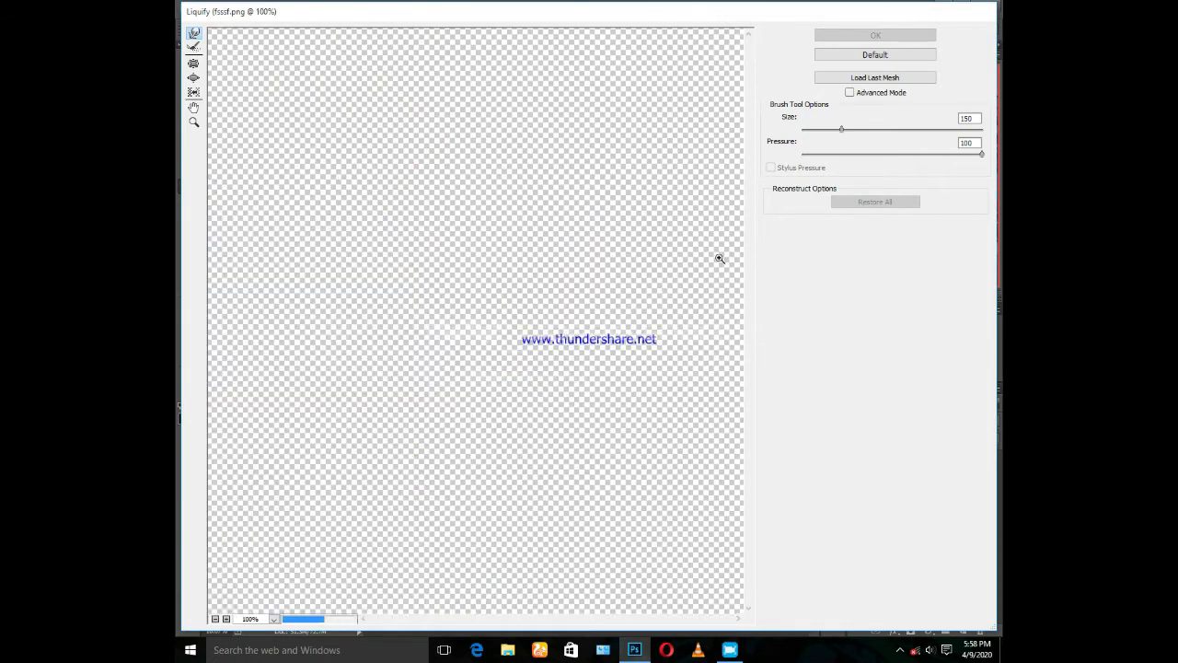
{"action": "scroll", "coordinate": [752, 287], "scroll_direction": "up", "scroll_amount": 5}
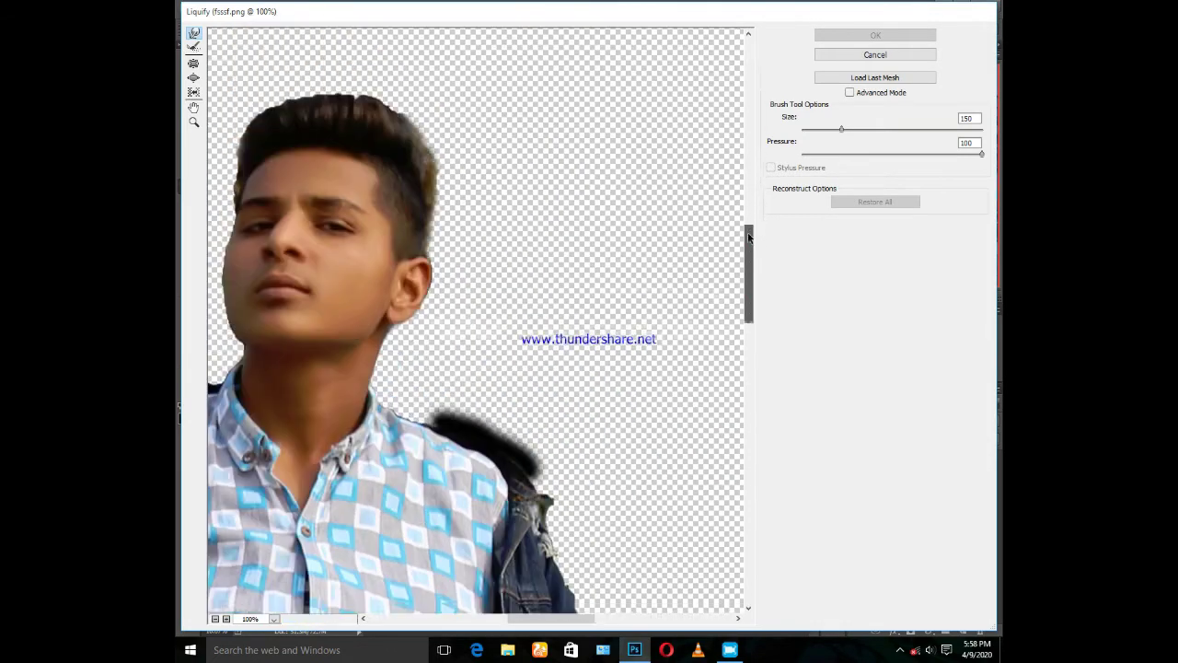
{"action": "left_click_drag", "start_coordinate": [583, 626], "coordinate": [561, 626]}
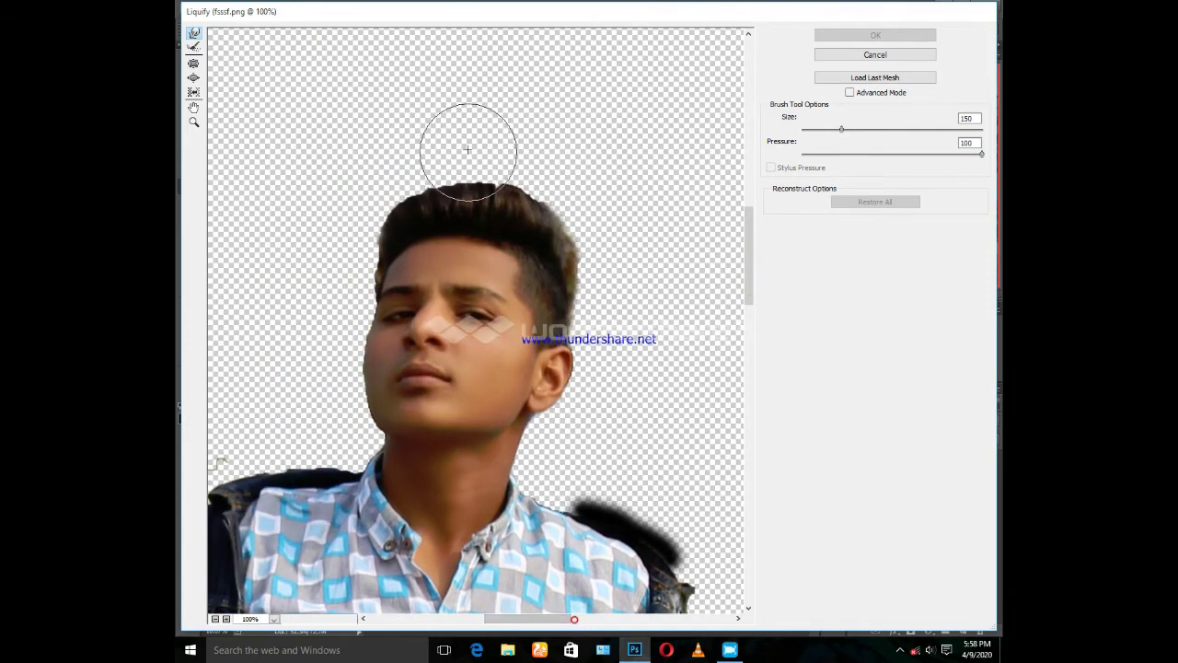
{"action": "key", "text": "bracketright"}
{"action": "key", "text": "bracketright"}
{"action": "key", "text": "bracketright"}
{"action": "key", "text": "bracketright"}
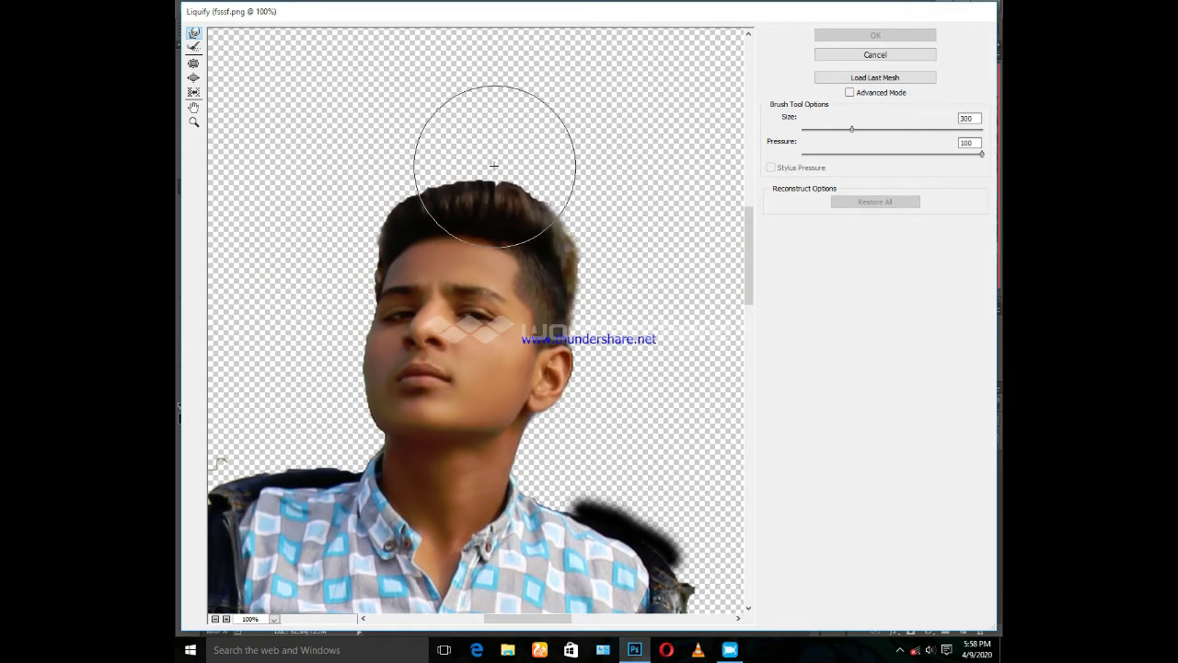
{"action": "key", "text": "bracketright"}
{"action": "key", "text": "bracketright"}
{"action": "left_click_drag", "start_coordinate": [488, 173], "coordinate": [423, 162]}
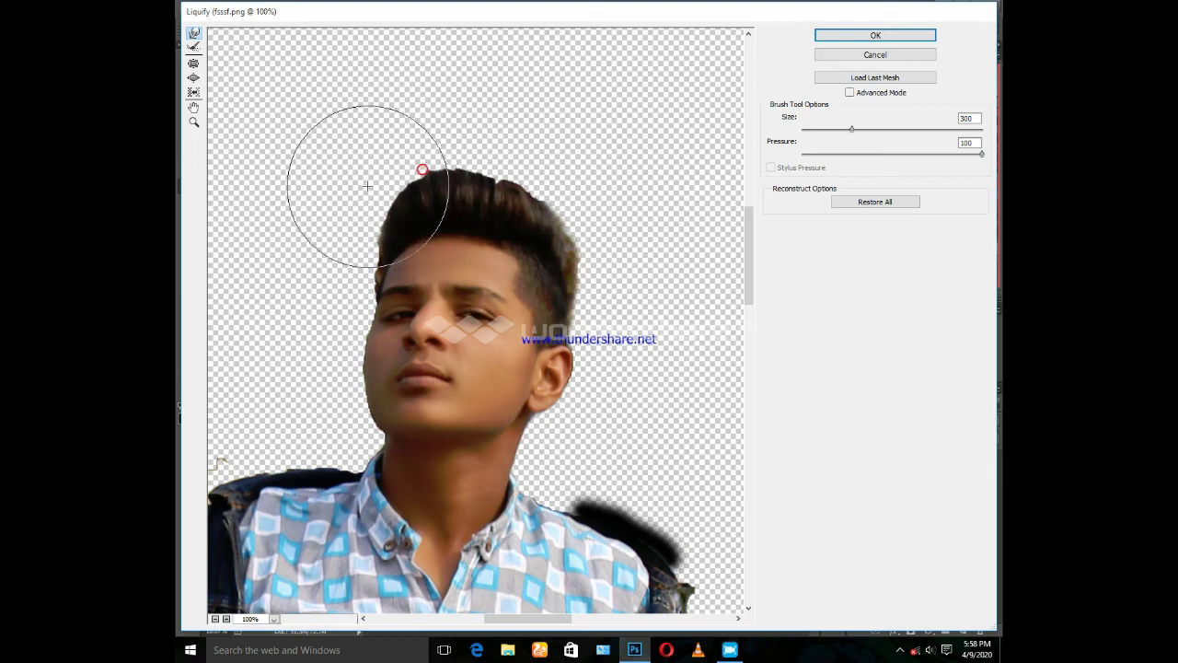
{"action": "mouse_move", "coordinate": [367, 187]}
{"action": "left_mouse_down"}
{"action": "mouse_move", "coordinate": [434, 171]}
{"action": "mouse_move", "coordinate": [433, 134]}
{"action": "left_mouse_up"}
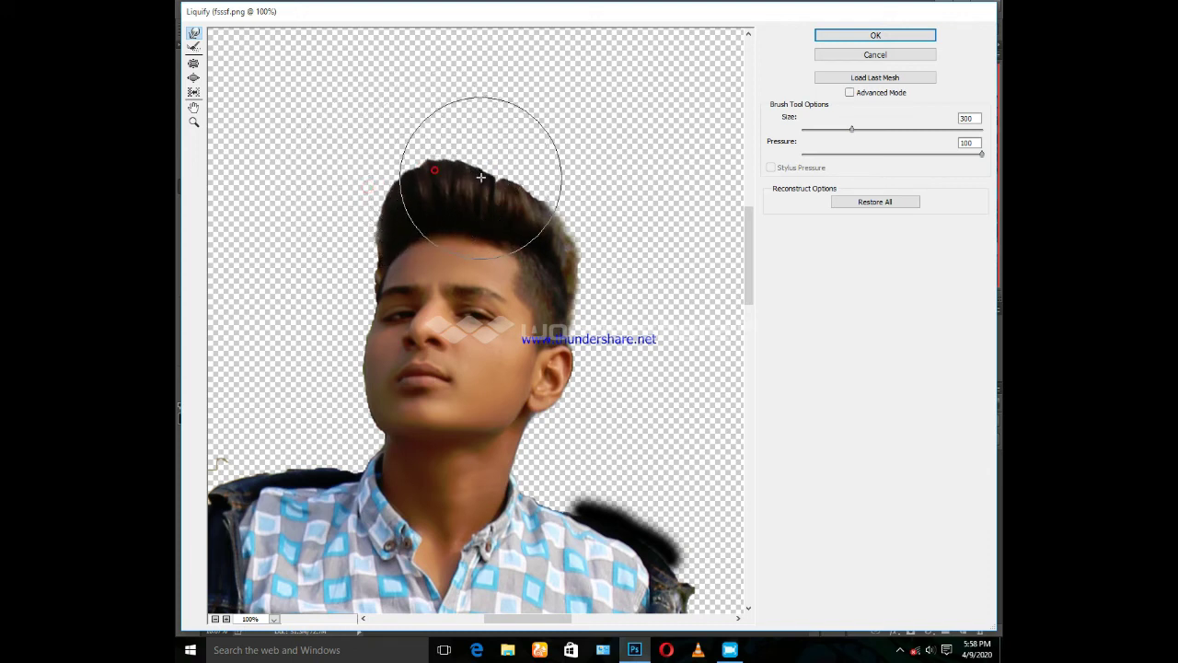
{"action": "mouse_move", "coordinate": [481, 177]}
{"action": "left_mouse_down"}
{"action": "mouse_move", "coordinate": [572, 216]}
{"action": "mouse_move", "coordinate": [492, 166]}
{"action": "left_mouse_up"}
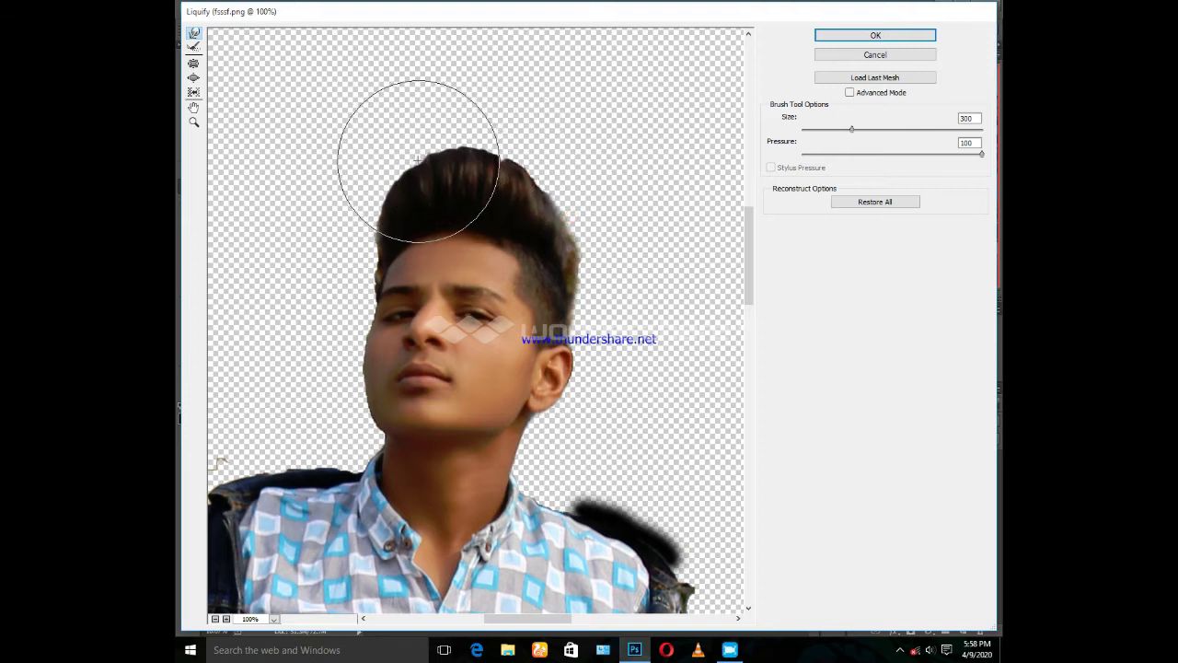
Step: Refine the quiff's top, left and right outline, switch to size 70, and apply the warp
{"action": "left_click_drag", "start_coordinate": [418, 162], "coordinate": [362, 181]}
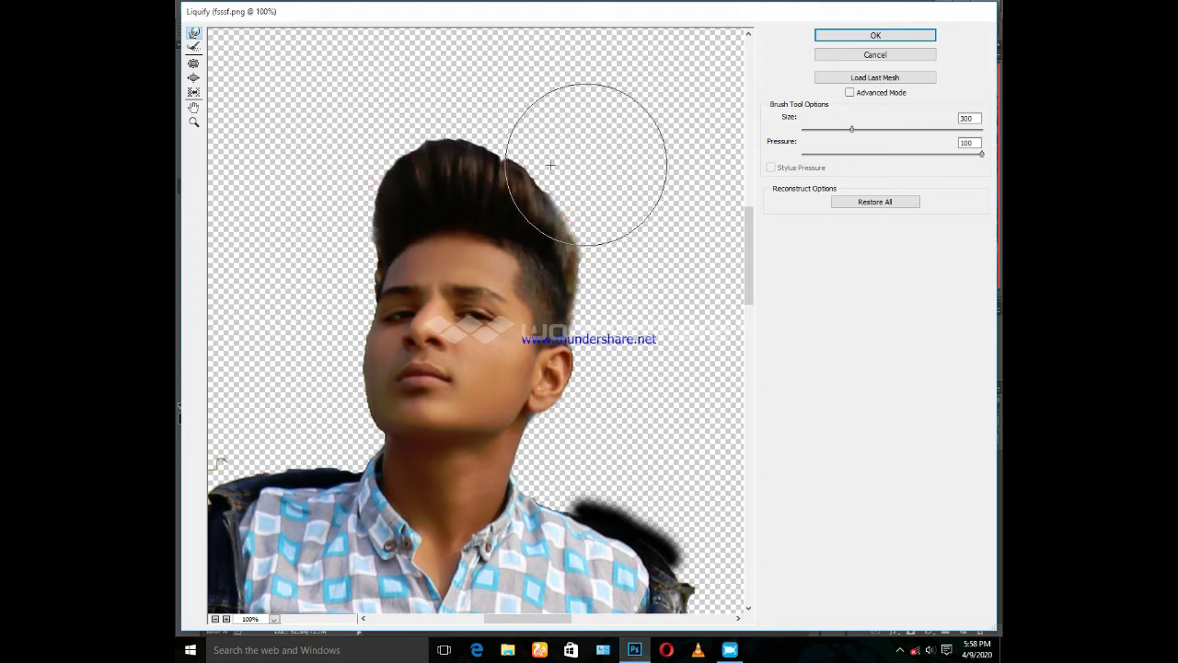
{"action": "left_click_drag", "start_coordinate": [520, 169], "coordinate": [532, 156]}
{"action": "left_click_drag", "start_coordinate": [358, 186], "coordinate": [350, 179]}
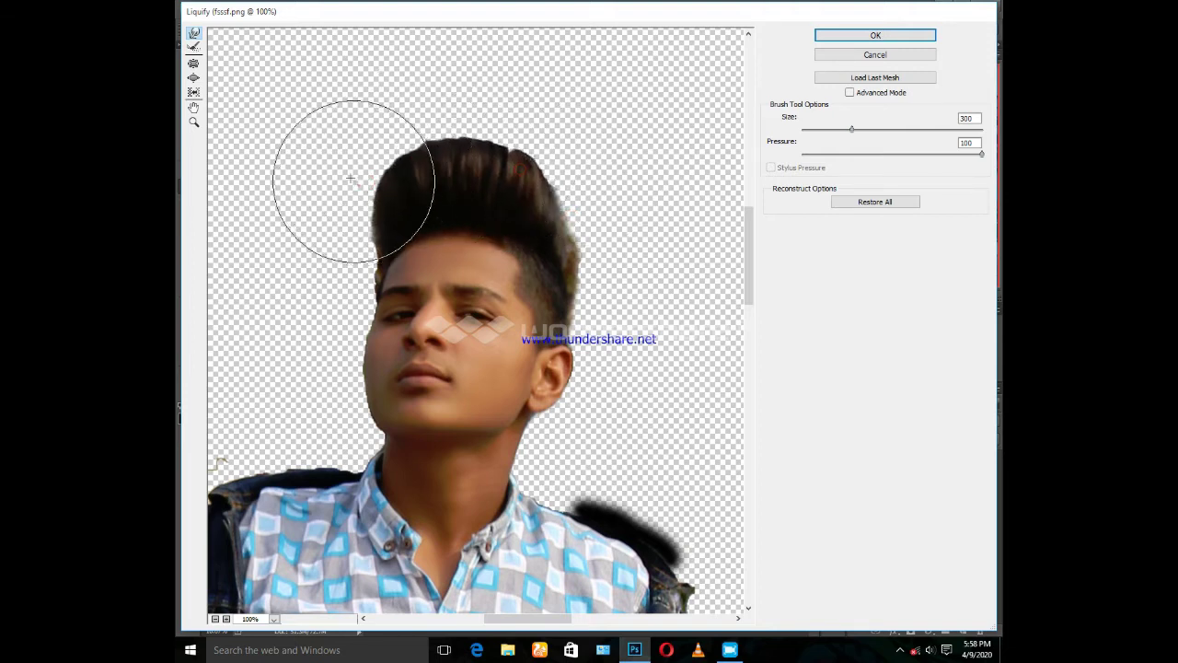
{"action": "mouse_move", "coordinate": [608, 216]}
{"action": "left_mouse_down"}
{"action": "mouse_move", "coordinate": [500, 131]}
{"action": "mouse_move", "coordinate": [425, 153]}
{"action": "mouse_move", "coordinate": [434, 158]}
{"action": "left_mouse_up"}
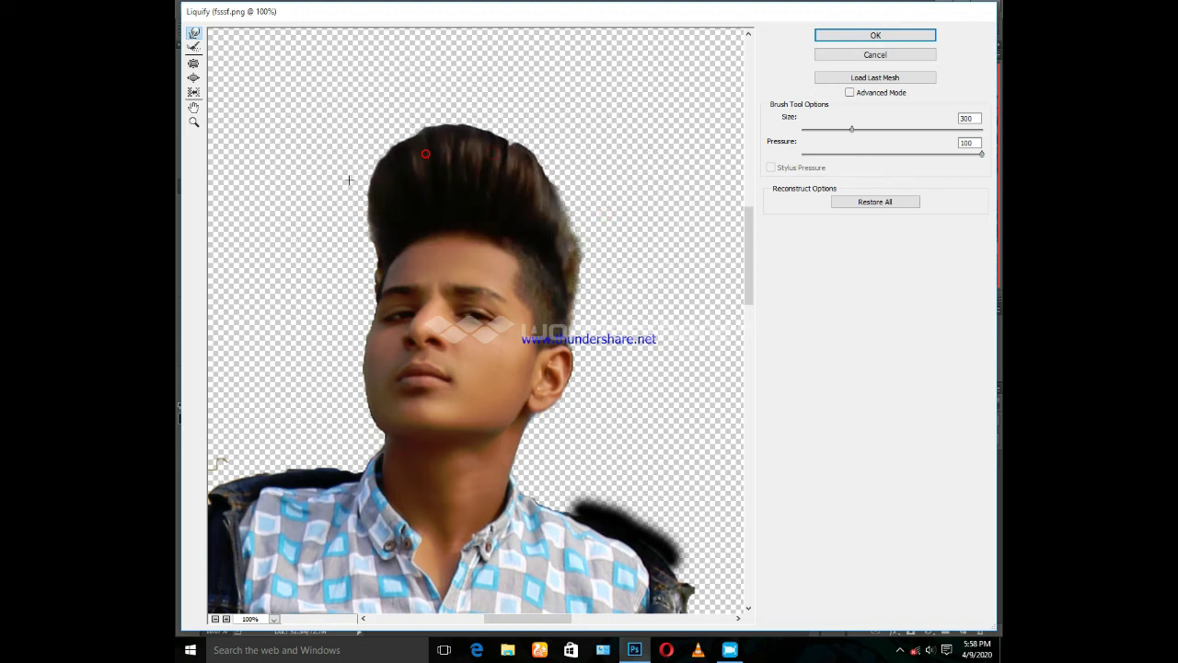
{"action": "left_click_drag", "start_coordinate": [350, 181], "coordinate": [348, 179]}
{"action": "left_click_drag", "start_coordinate": [549, 170], "coordinate": [506, 146]}
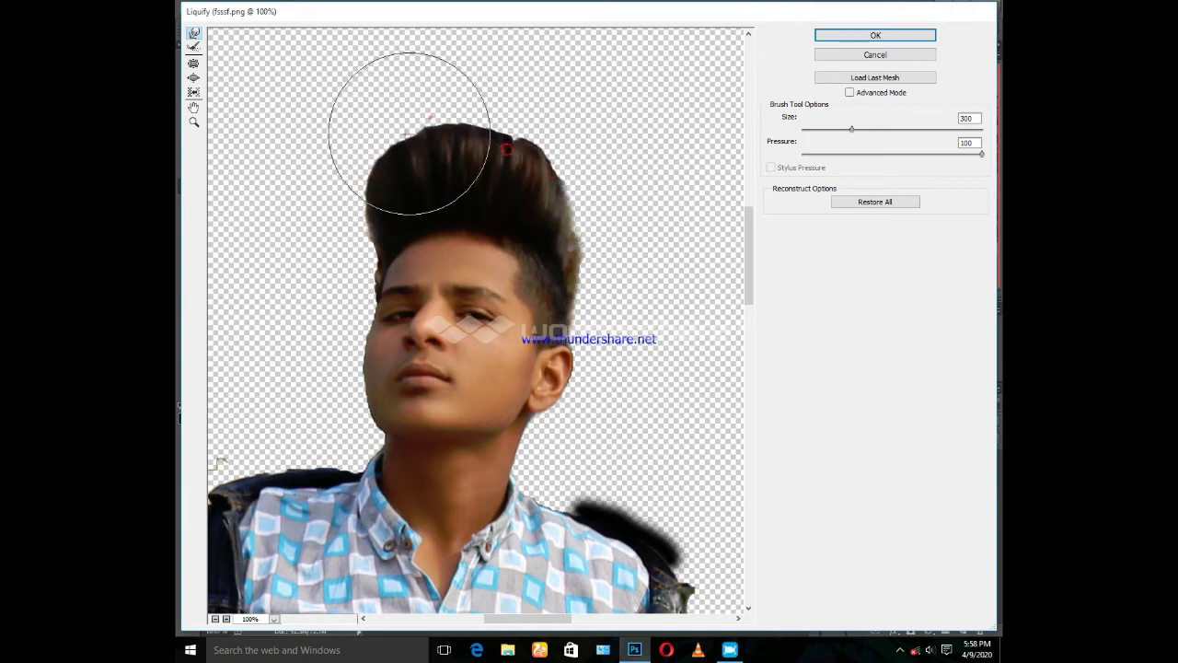
{"action": "left_click_drag", "start_coordinate": [430, 118], "coordinate": [525, 165]}
{"action": "left_click_drag", "start_coordinate": [367, 193], "coordinate": [447, 172]}
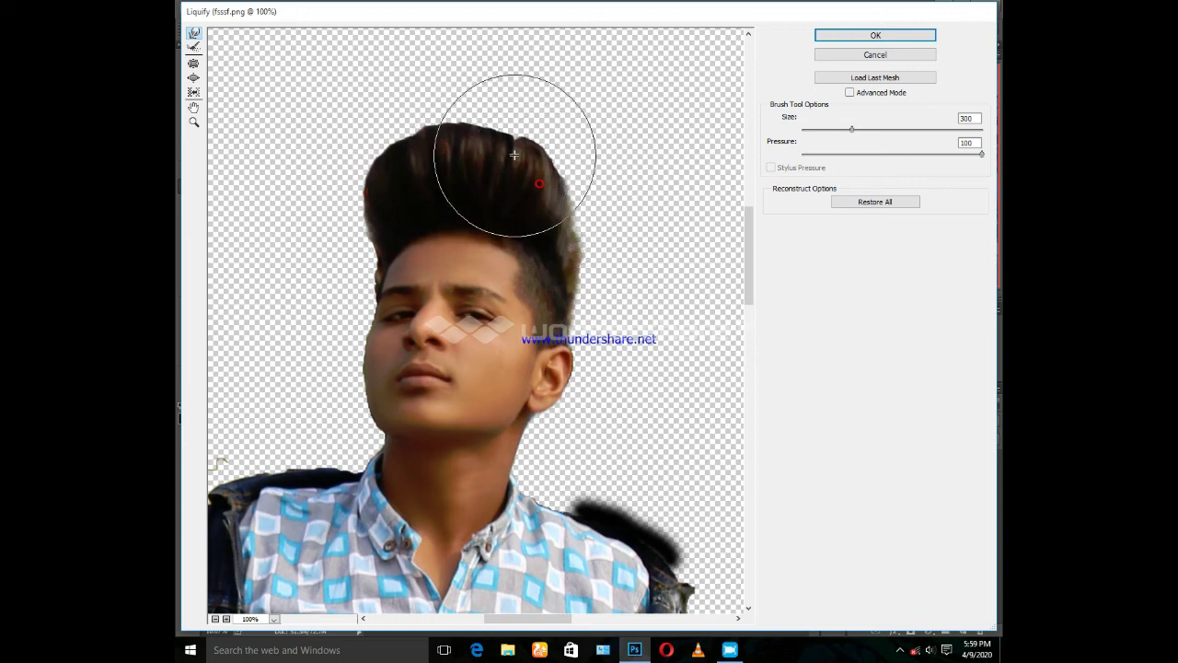
{"action": "left_click_drag", "start_coordinate": [508, 145], "coordinate": [470, 139]}
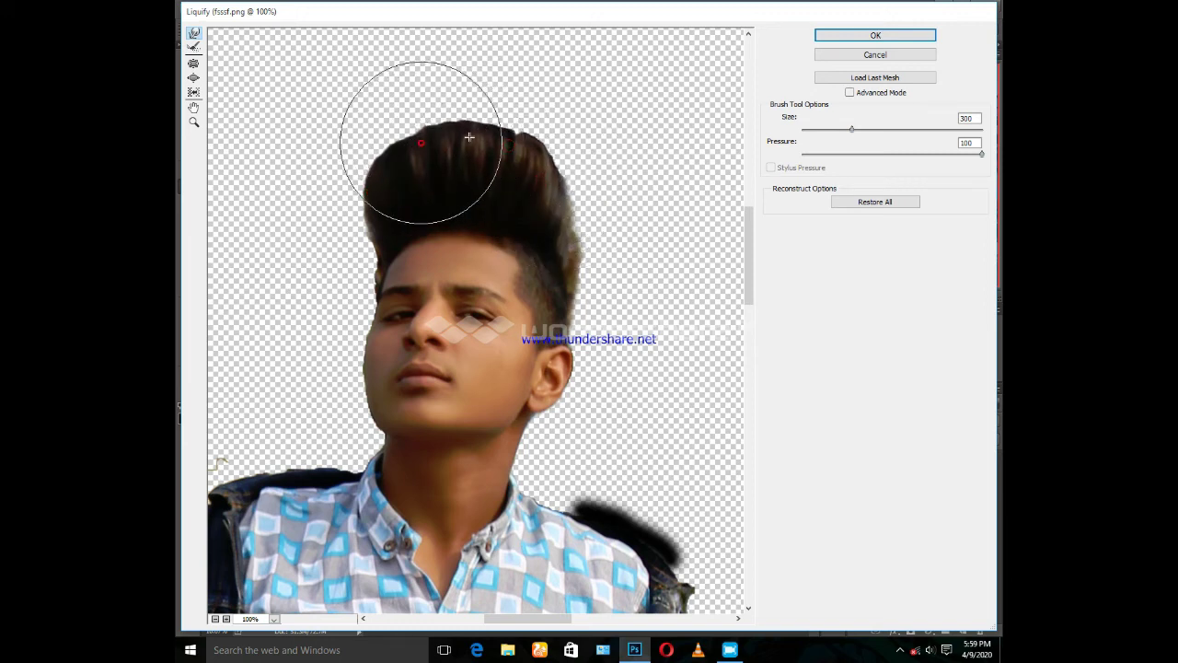
{"action": "left_click_drag", "start_coordinate": [563, 211], "coordinate": [578, 218]}
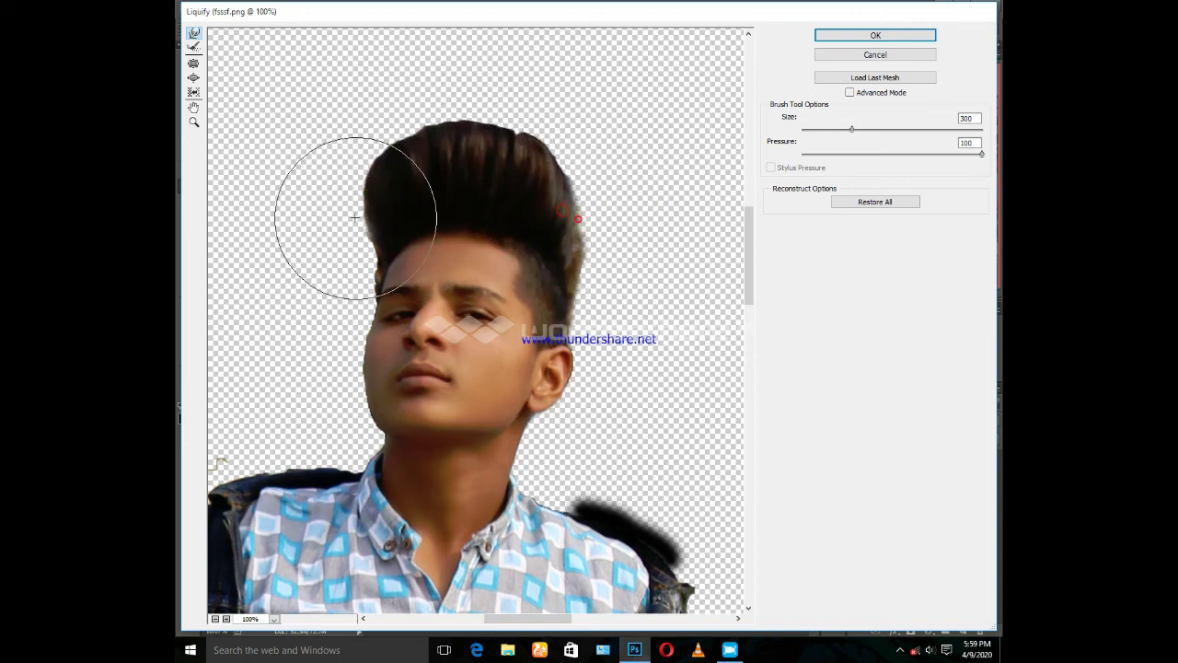
{"action": "key", "text": "bracketleft"}
{"action": "key", "text": "bracketleft"}
{"action": "key", "text": "bracketleft"}
{"action": "mouse_move", "coordinate": [364, 236]}
{"action": "left_mouse_down"}
{"action": "mouse_move", "coordinate": [371, 251]}
{"action": "mouse_move", "coordinate": [363, 246]}
{"action": "left_mouse_up"}
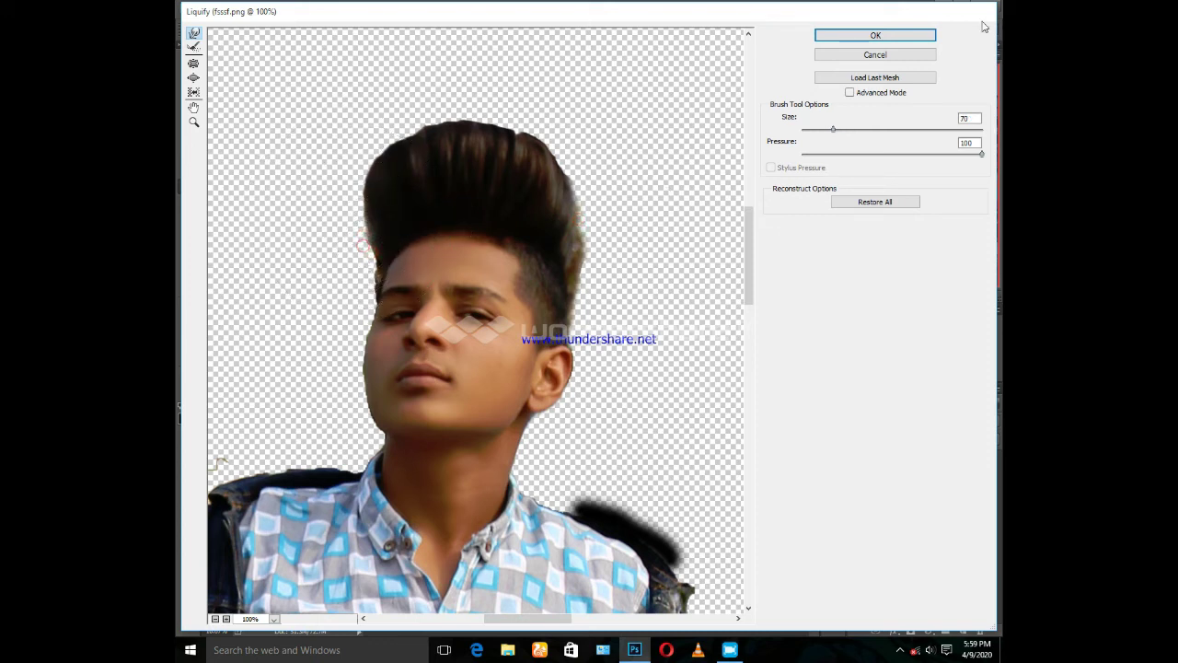
{"action": "left_click", "coordinate": [922, 38]}
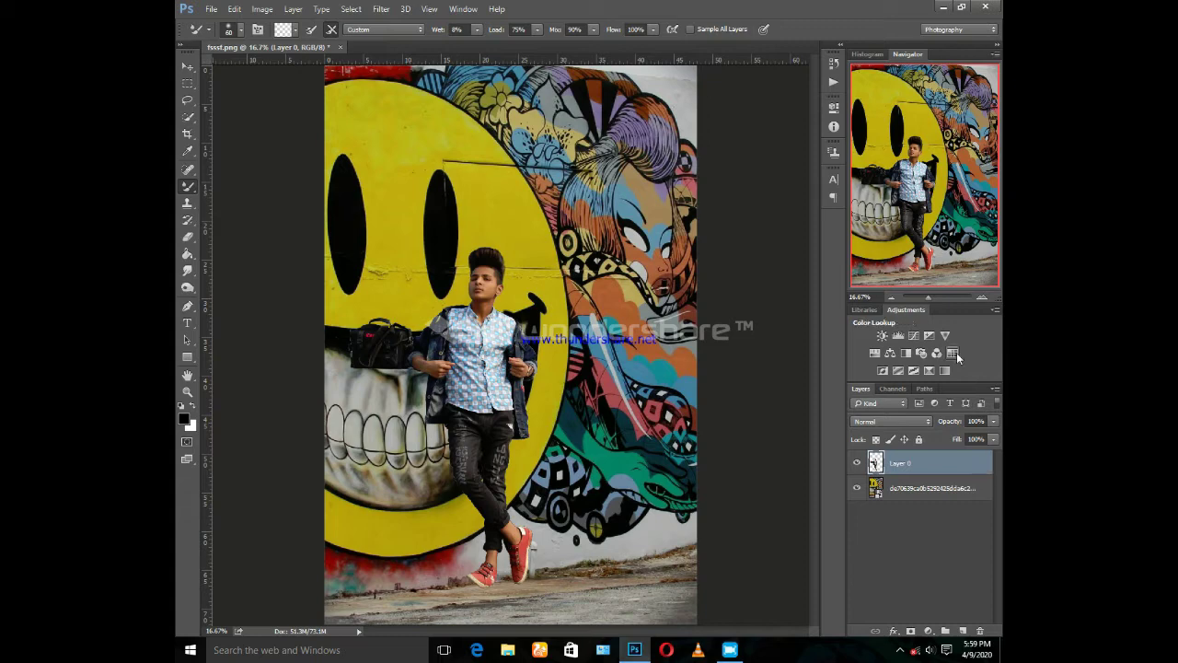
Step: Zoom in on the head and smudge the side and upper hair edges at 34% strength
{"action": "key", "text": "ctrl+plus"}
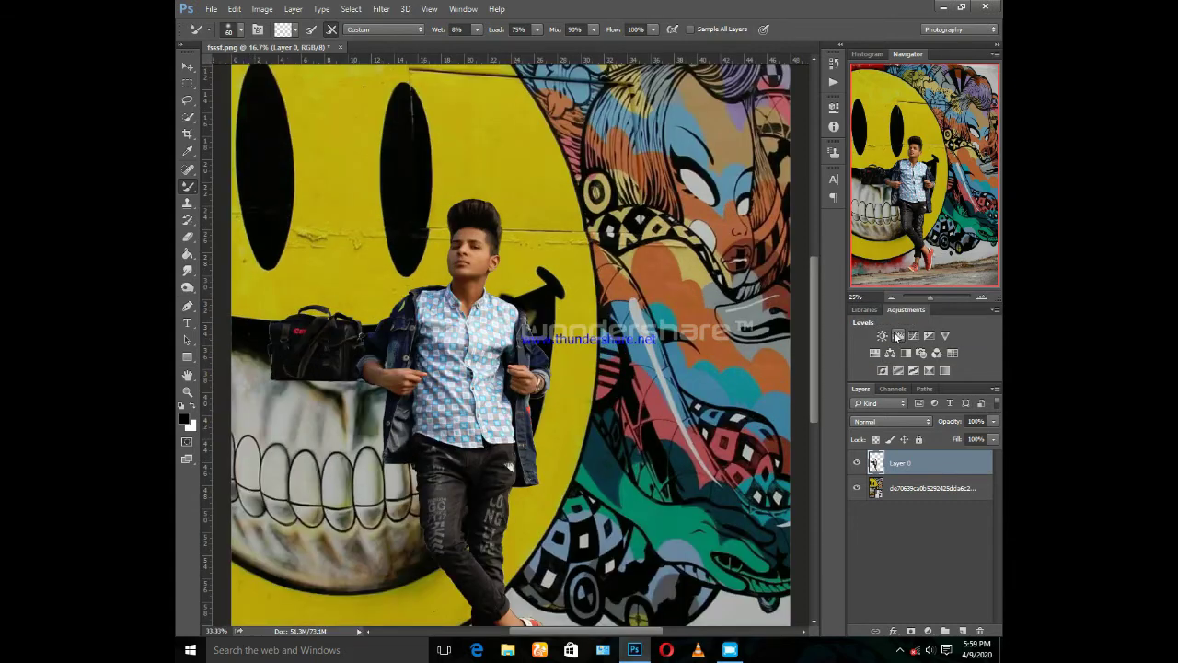
{"action": "key", "text": "ctrl+plus"}
{"action": "key", "text": "ctrl+plus"}
{"action": "key", "text": "ctrl+plus"}
{"action": "left_click_drag", "start_coordinate": [819, 321], "coordinate": [817, 263]}
{"action": "key", "text": "ctrl+plus"}
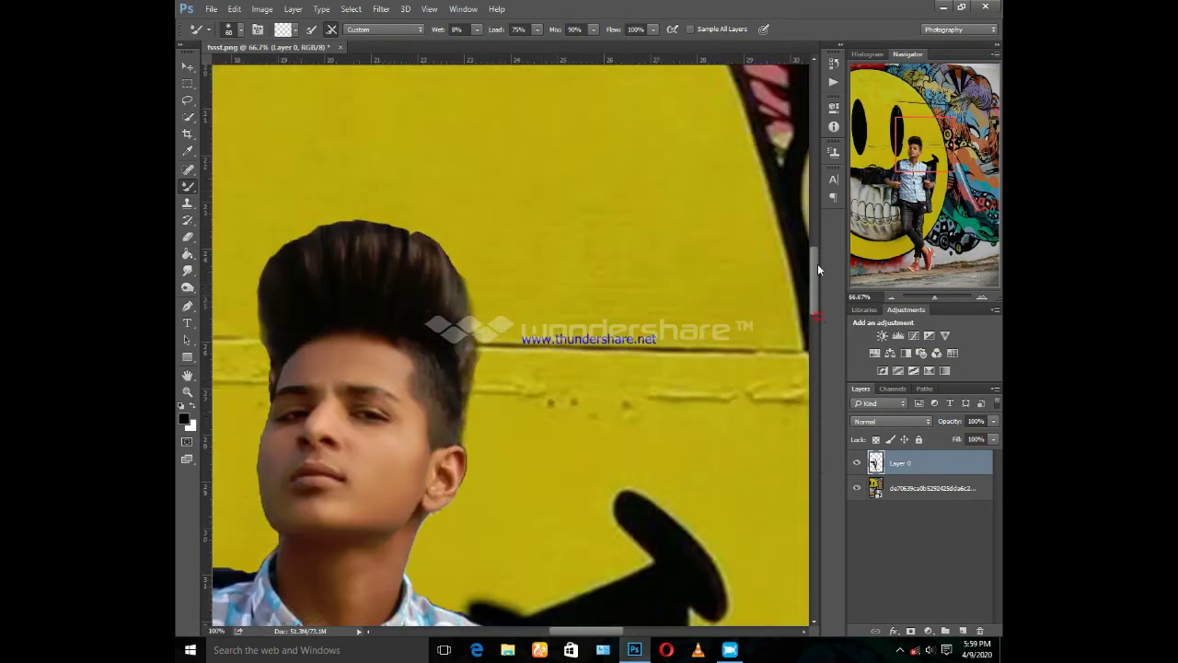
{"action": "key", "text": "ctrl+plus"}
{"action": "key", "text": "ctrl+plus"}
{"action": "key", "text": "ctrl+plus"}
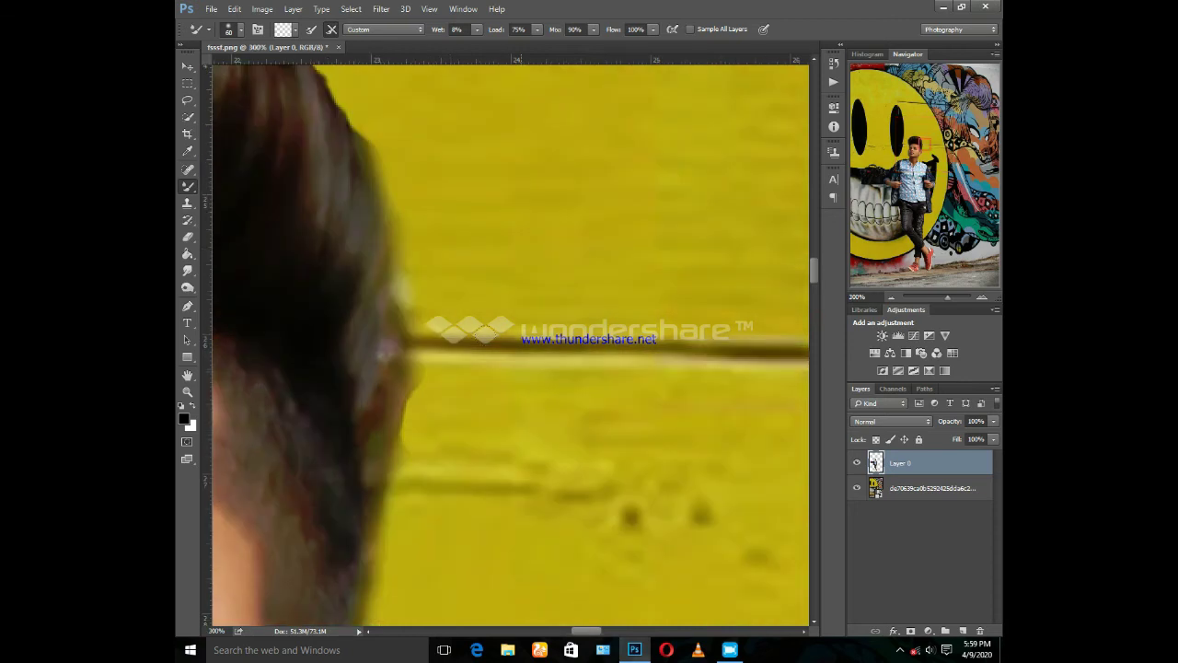
{"action": "left_click", "coordinate": [187, 270]}
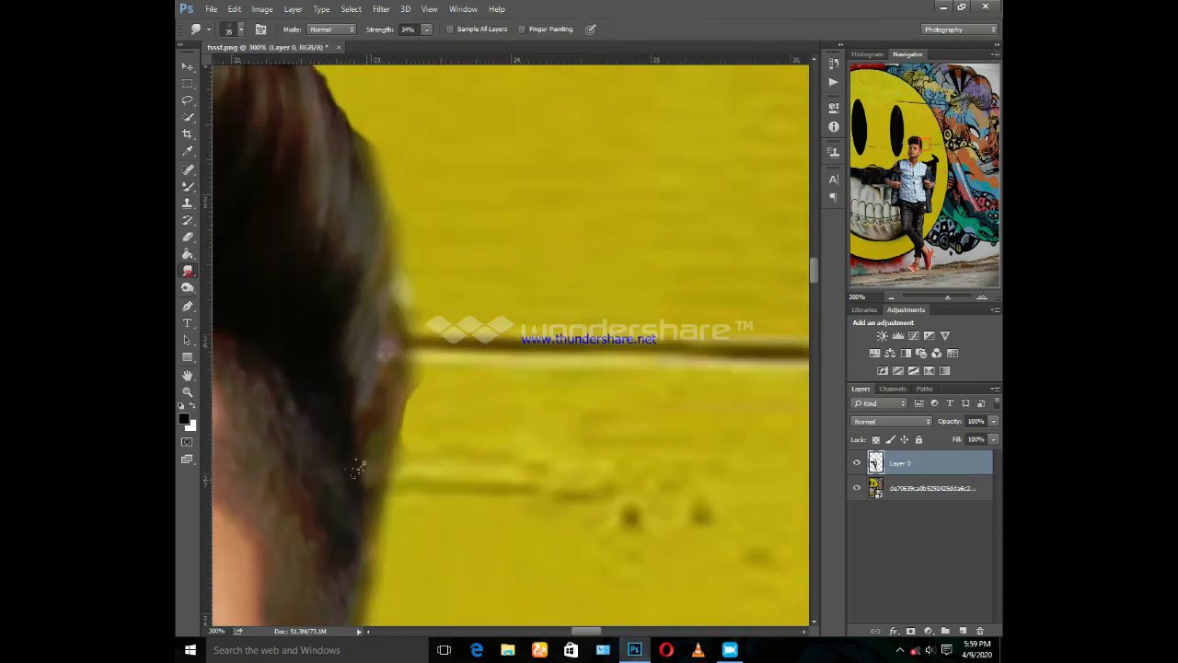
{"action": "left_click_drag", "start_coordinate": [405, 445], "coordinate": [405, 402]}
{"action": "left_click_drag", "start_coordinate": [383, 254], "coordinate": [322, 282]}
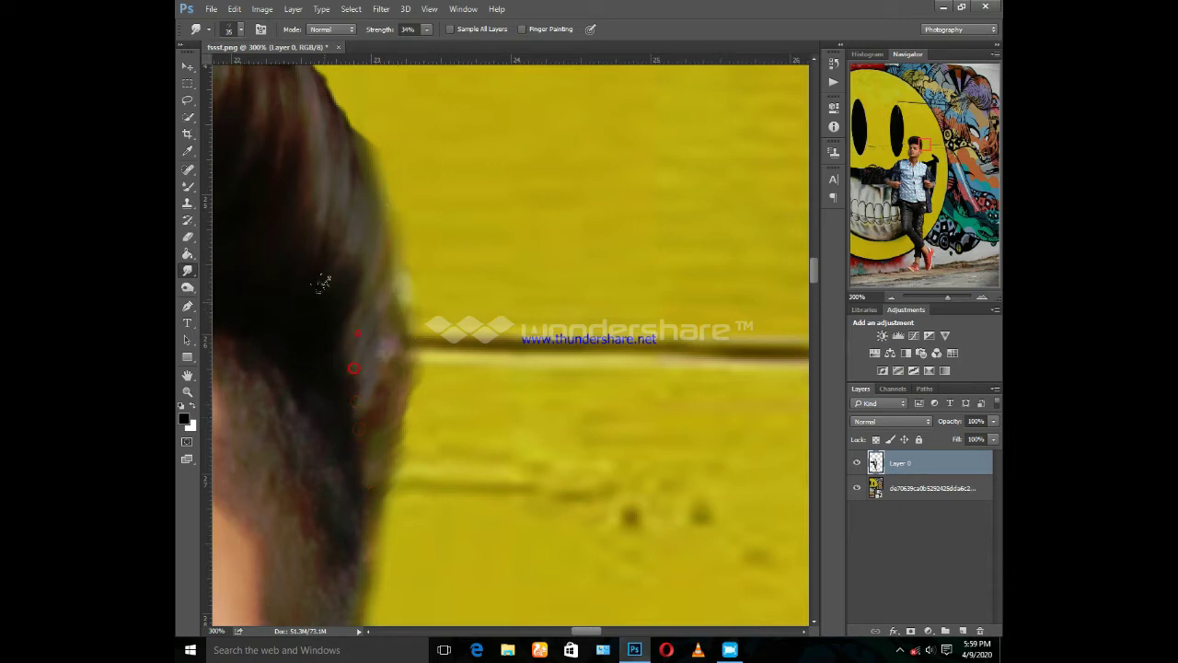
{"action": "left_click_drag", "start_coordinate": [341, 223], "coordinate": [346, 75]}
{"action": "left_click_drag", "start_coordinate": [291, 221], "coordinate": [345, 81]}
Step: Smudge the top and top-left hair edges into the yellow wall
{"action": "key", "text": "ctrl+minus"}
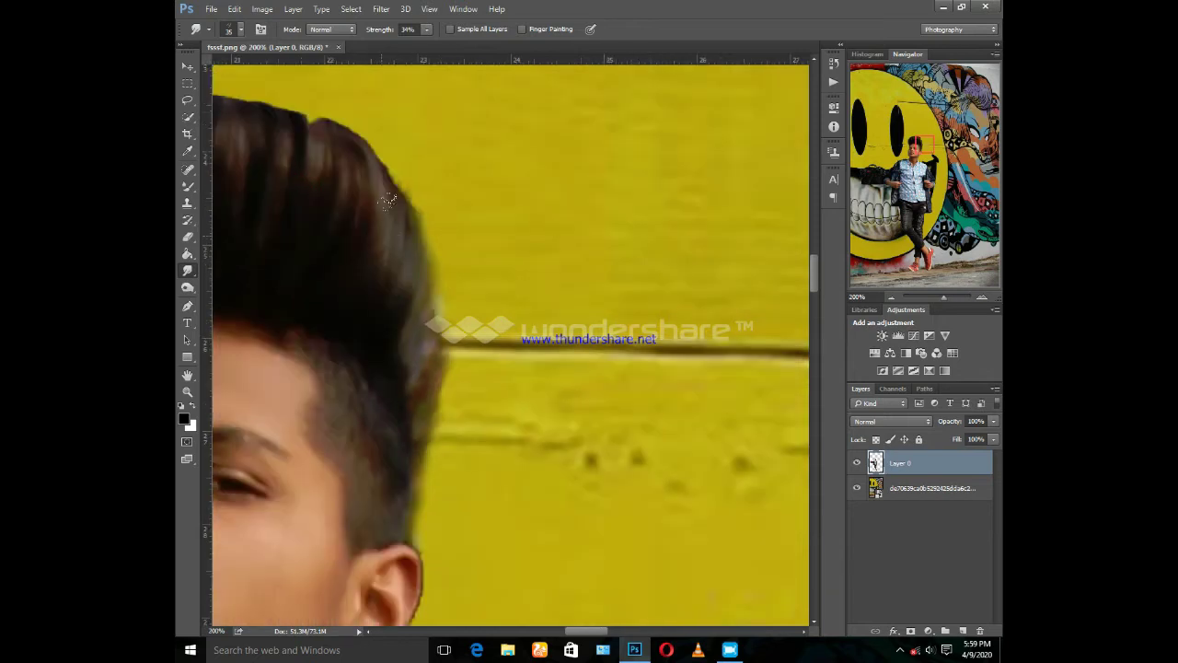
{"action": "left_click_drag", "start_coordinate": [359, 209], "coordinate": [329, 120]}
{"action": "left_click_drag", "start_coordinate": [326, 175], "coordinate": [281, 81]}
{"action": "left_click_drag", "start_coordinate": [304, 171], "coordinate": [266, 108]}
{"action": "key", "text": "ctrl+minus"}
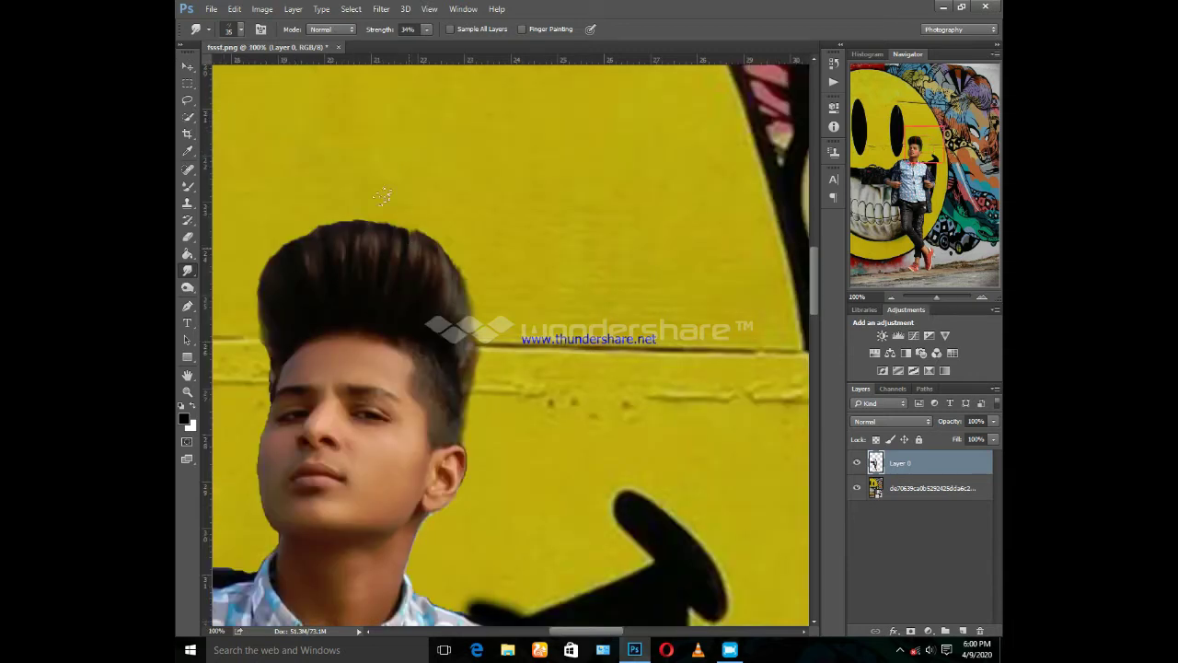
{"action": "left_click_drag", "start_coordinate": [393, 240], "coordinate": [379, 230]}
{"action": "left_click", "coordinate": [270, 341]}
{"action": "mouse_move", "coordinate": [265, 296]}
{"action": "left_mouse_down"}
{"action": "mouse_move", "coordinate": [262, 258]}
{"action": "mouse_move", "coordinate": [340, 224]}
{"action": "left_mouse_up"}
{"action": "scroll", "coordinate": [276, 276], "scroll_direction": "down", "scroll_amount": 3}
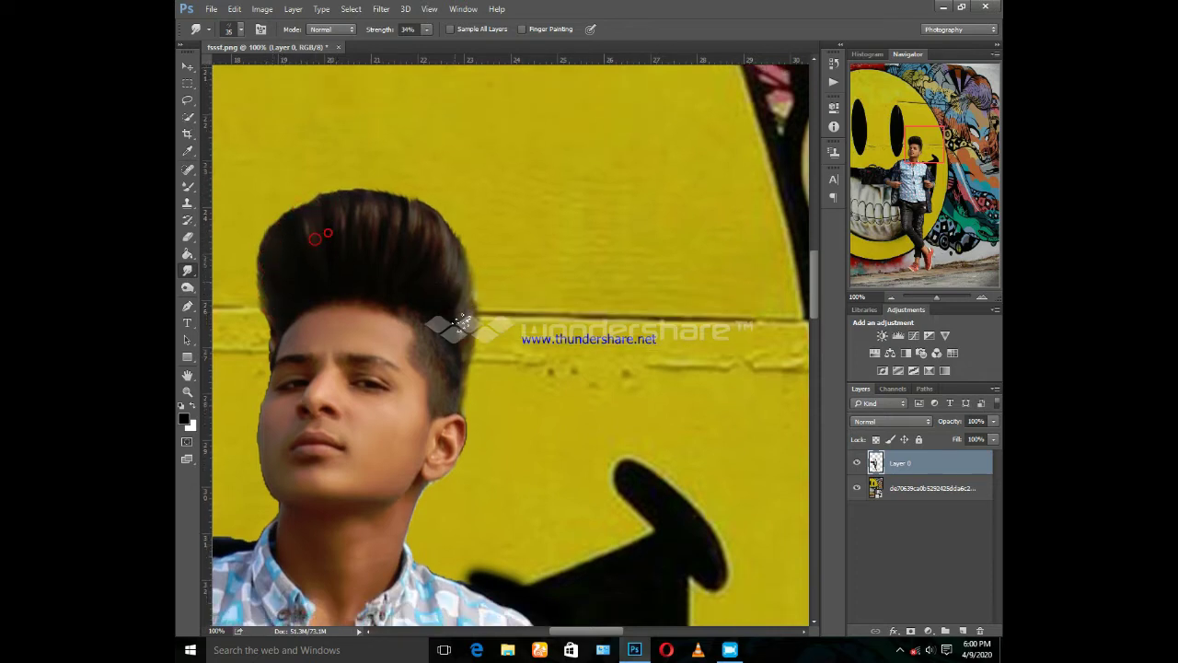
{"action": "scroll", "coordinate": [262, 313], "scroll_direction": "down", "scroll_amount": 1}
{"action": "left_click", "coordinate": [188, 236]}
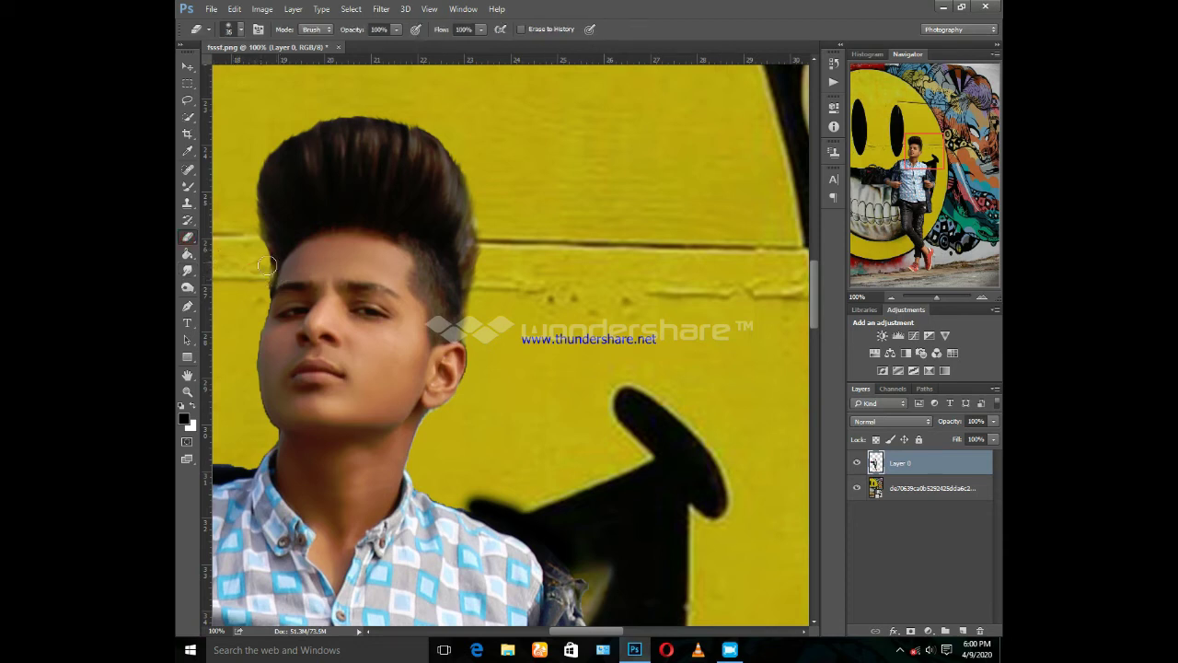
Step: Trim the left forehead edge with a size-15 eraser and zoom out
{"action": "key", "text": "bracketleft"}
{"action": "key", "text": "bracketleft"}
{"action": "key", "text": "bracketleft"}
{"action": "mouse_move", "coordinate": [270, 286]}
{"action": "left_mouse_down"}
{"action": "mouse_move", "coordinate": [267, 270]}
{"action": "mouse_move", "coordinate": [274, 302]}
{"action": "left_mouse_up"}
{"action": "key", "text": "ctrl+minus"}
{"action": "key", "text": "ctrl+minus"}
{"action": "key", "text": "ctrl+minus"}
{"action": "key", "text": "ctrl+minus"}
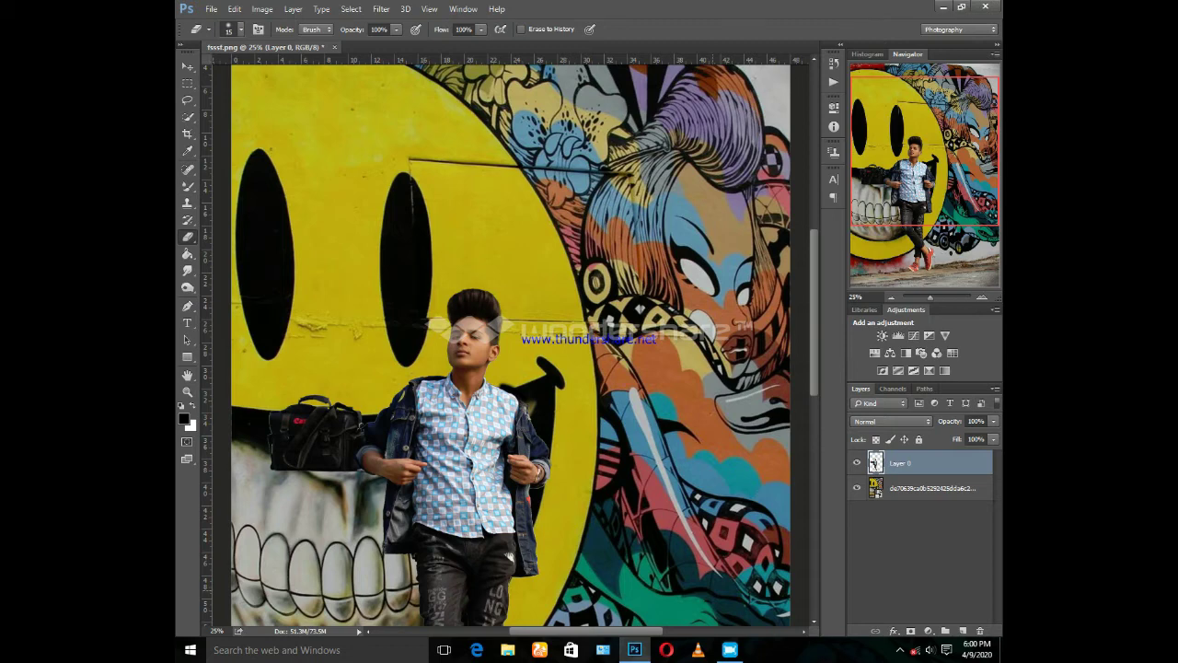
Step: Drag the JBL speaker image from the desktop into the Photoshop composite
{"action": "left_click", "coordinate": [730, 650]}
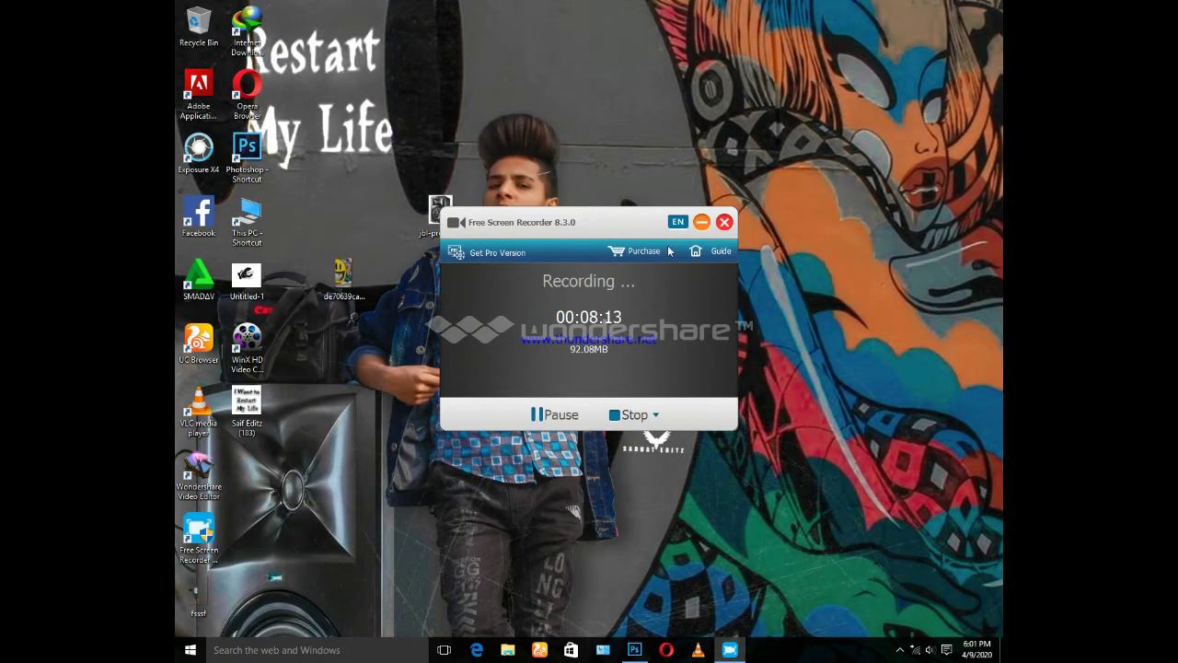
{"action": "left_click", "coordinate": [702, 222]}
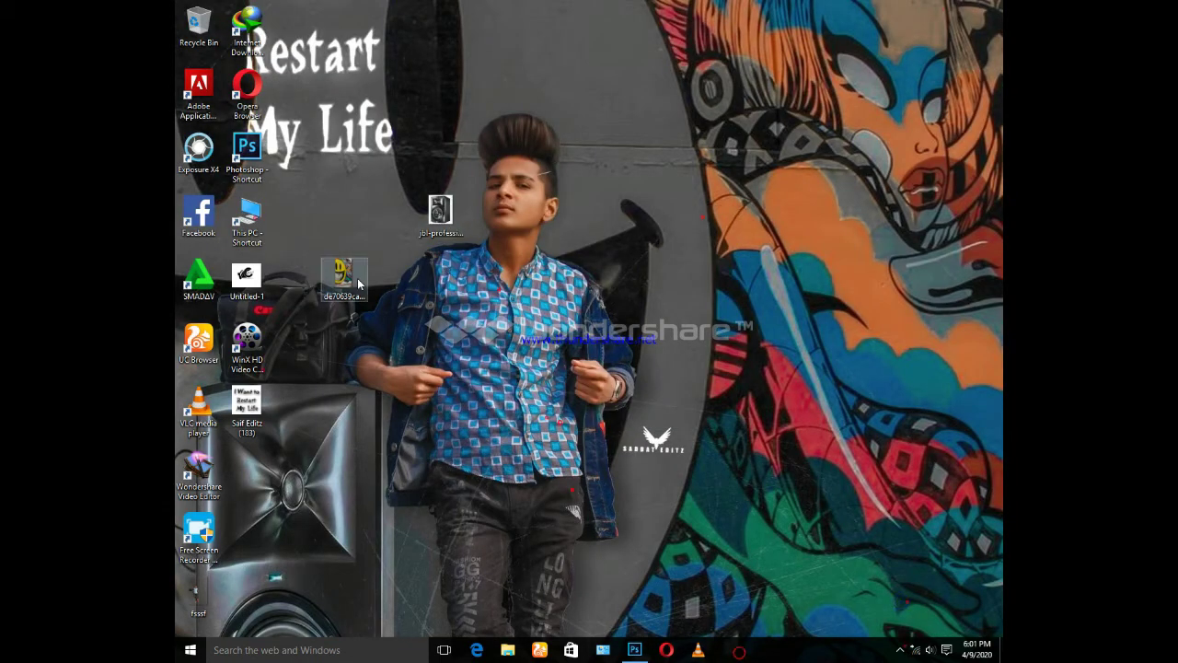
{"action": "mouse_move", "coordinate": [440, 214]}
{"action": "left_mouse_down"}
{"action": "mouse_move", "coordinate": [615, 582]}
{"action": "mouse_move", "coordinate": [539, 546]}
{"action": "left_mouse_up"}
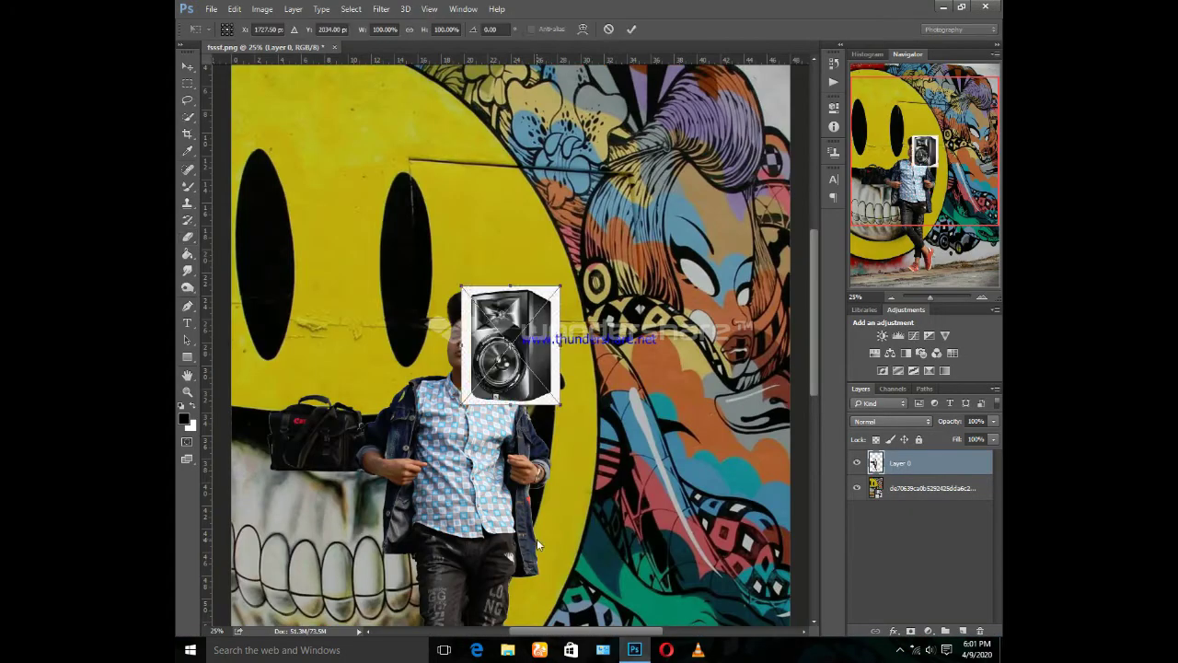
Step: Move the speaker to the bottom-left beside the boy, enlarge it and commit the transform
{"action": "key", "text": "ctrl+minus"}
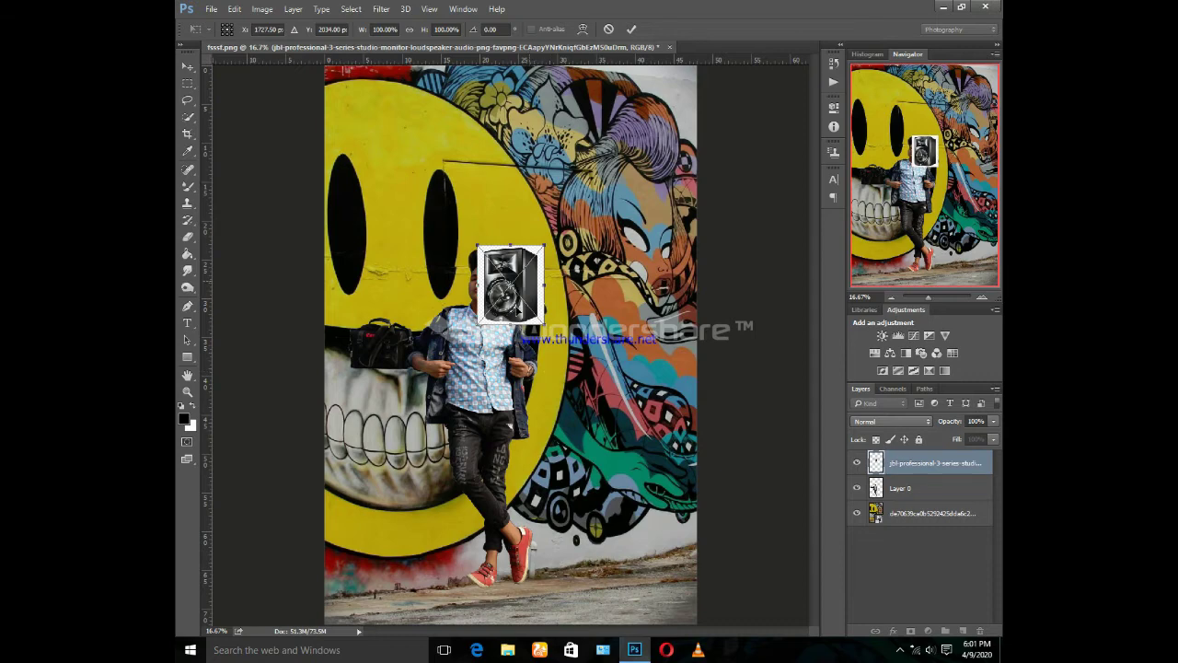
{"action": "mouse_move", "coordinate": [511, 285]}
{"action": "left_mouse_down"}
{"action": "mouse_move", "coordinate": [388, 412]}
{"action": "mouse_move", "coordinate": [368, 410]}
{"action": "left_mouse_up"}
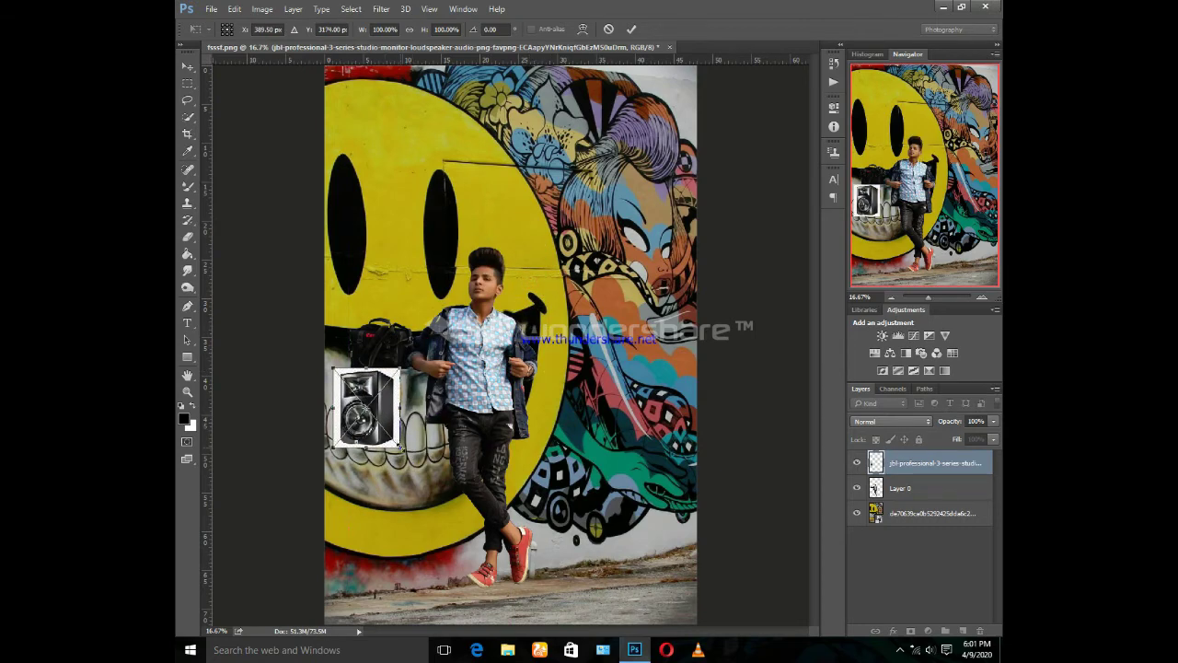
{"action": "left_click_drag", "start_coordinate": [400, 446], "coordinate": [458, 624]}
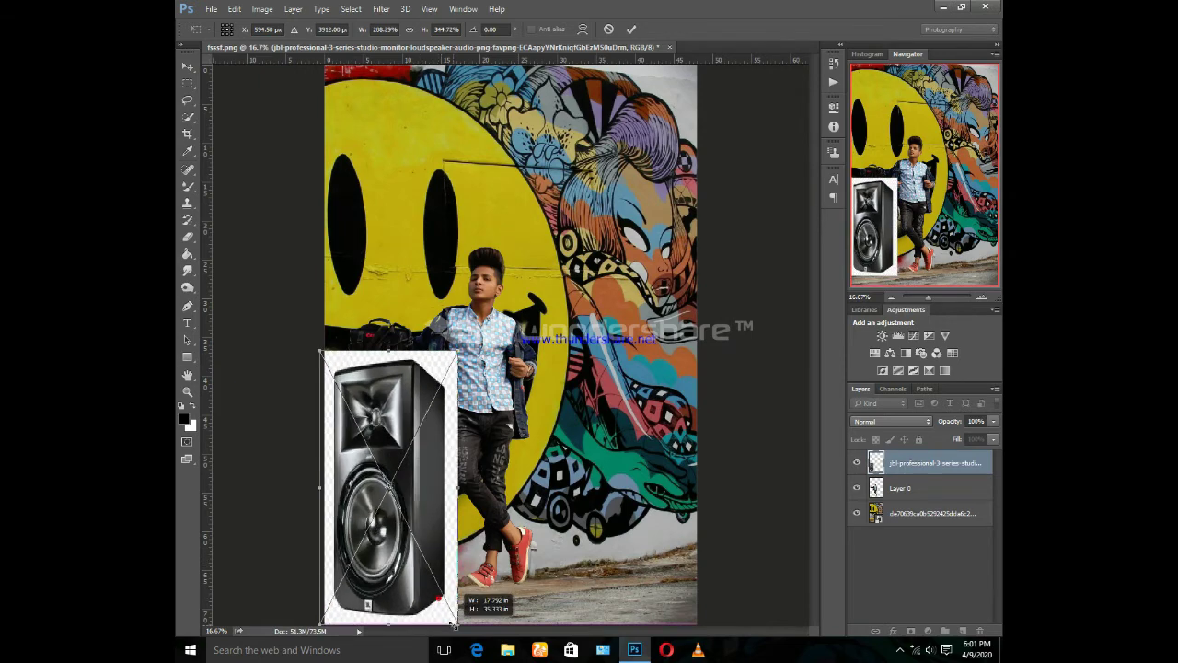
{"action": "key", "text": "e"}
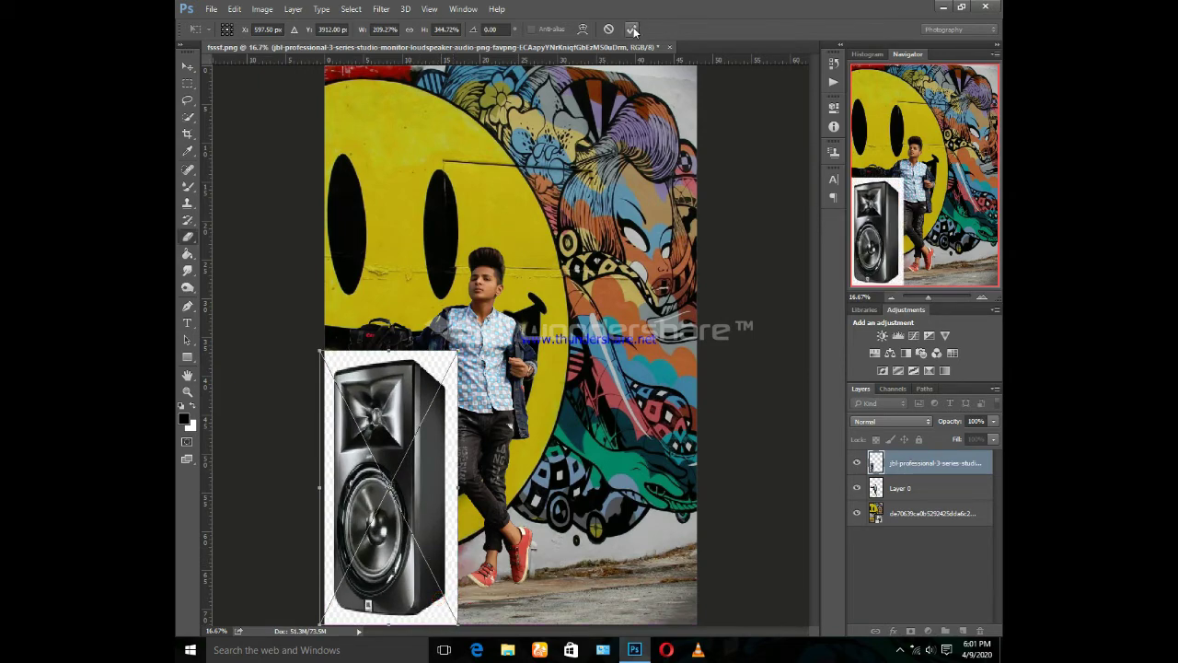
Step: Quick-select the speaker with a 400 brush and copy it to its own layer
{"action": "left_click", "coordinate": [188, 120]}
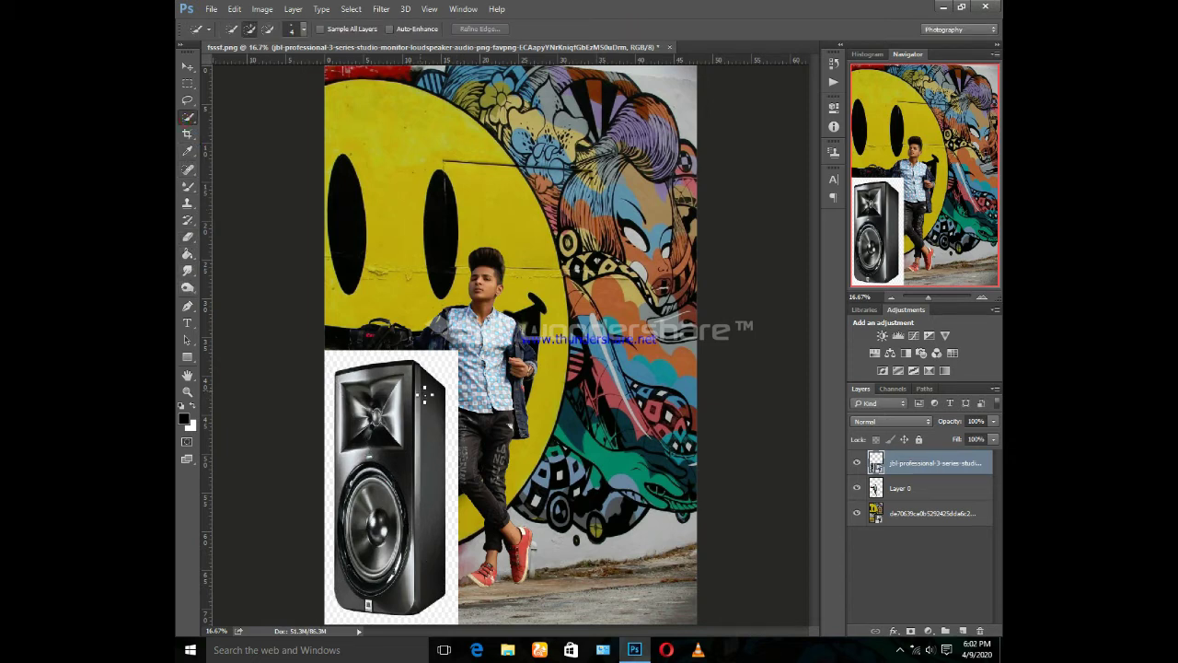
{"action": "key", "text": "bracketright"}
{"action": "key", "text": "bracketright"}
{"action": "key", "text": "bracketright"}
{"action": "key", "text": "bracketright"}
{"action": "key", "text": "bracketright"}
{"action": "key", "text": "bracketright"}
{"action": "mouse_move", "coordinate": [377, 415]}
{"action": "left_mouse_down"}
{"action": "mouse_move", "coordinate": [398, 406]}
{"action": "mouse_move", "coordinate": [379, 394]}
{"action": "left_mouse_up"}
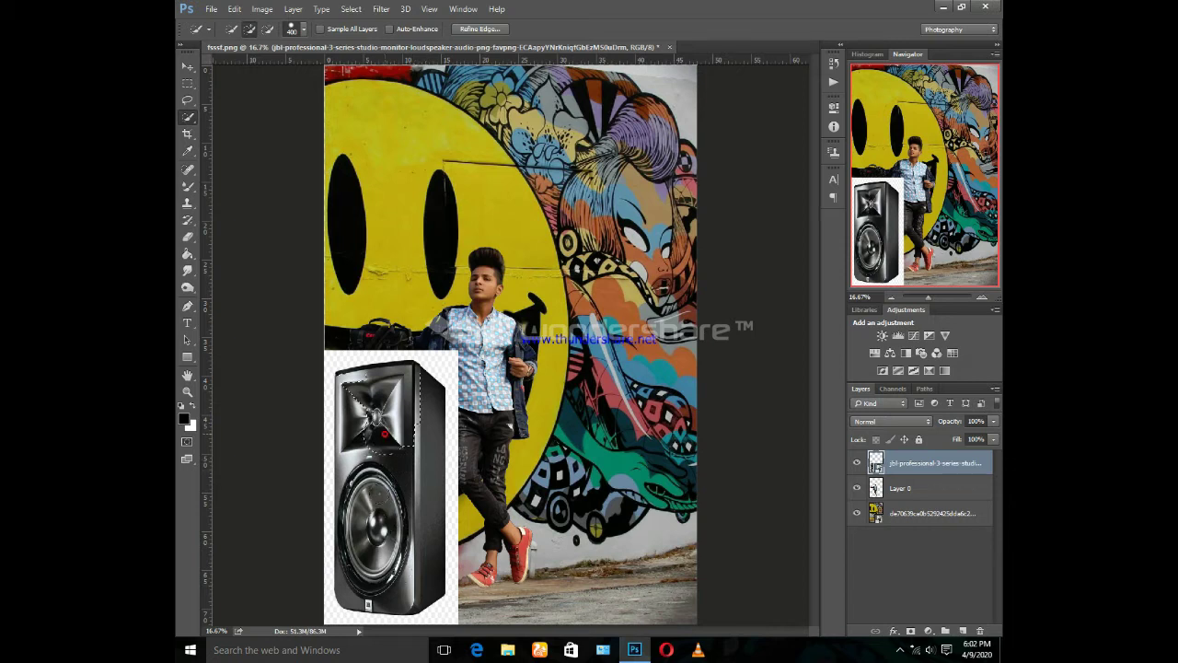
{"action": "left_click_drag", "start_coordinate": [389, 496], "coordinate": [374, 416]}
{"action": "left_click", "coordinate": [427, 376]}
{"action": "left_click", "coordinate": [426, 386]}
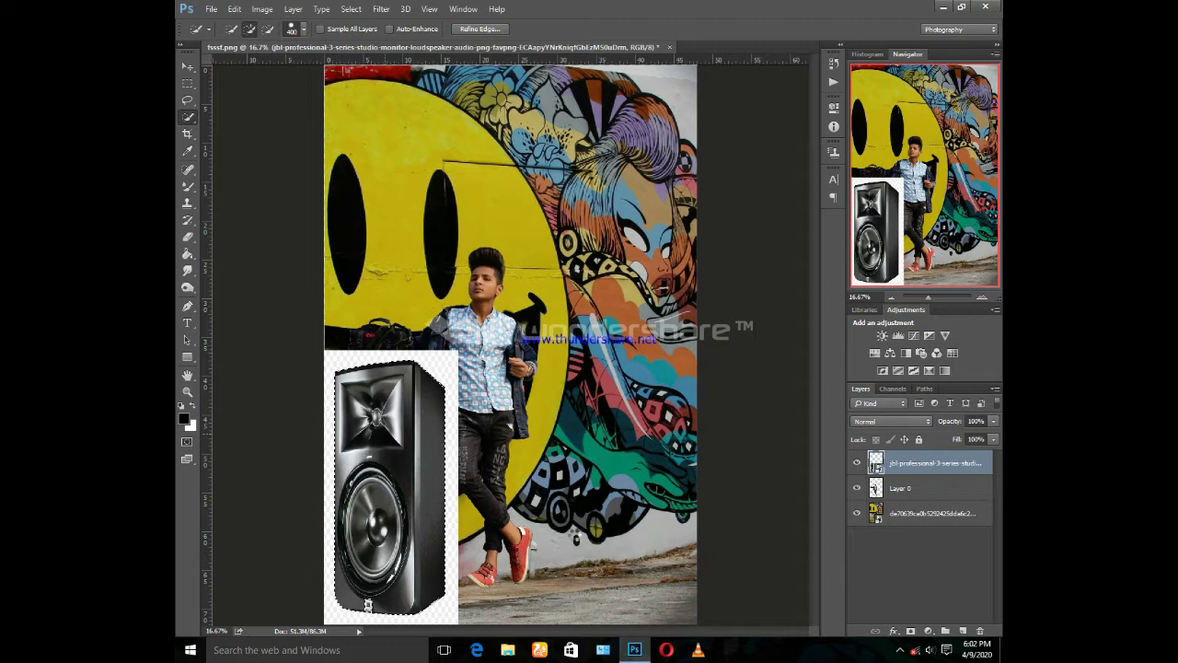
{"action": "left_click", "coordinate": [963, 631]}
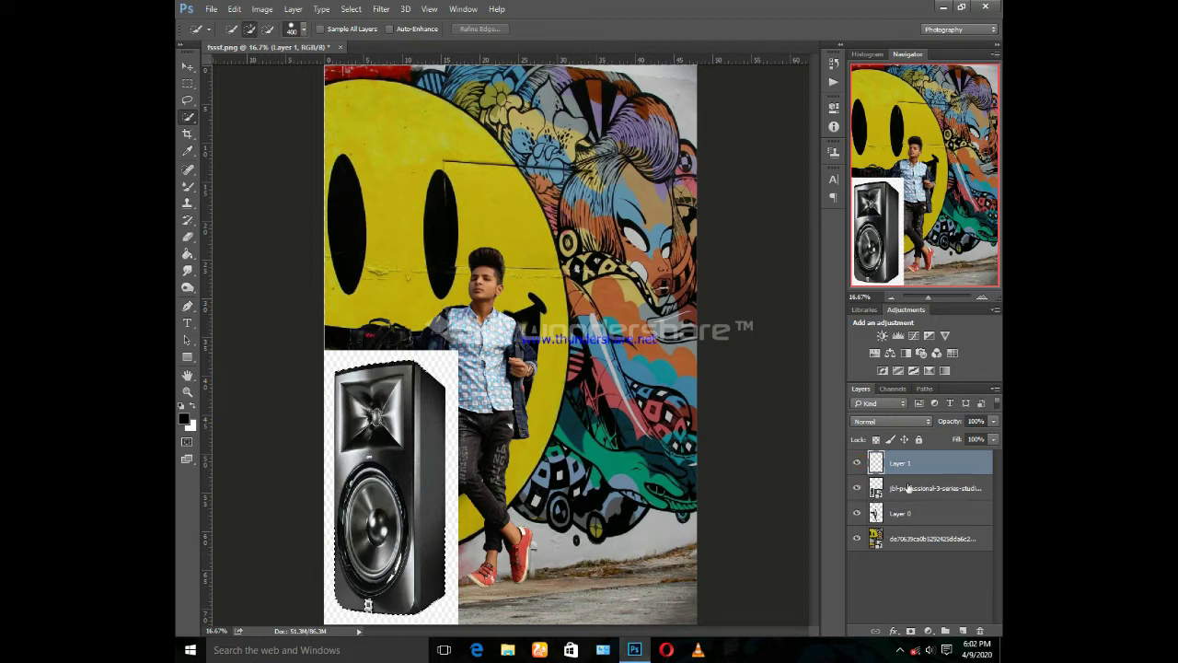
Step: Delete the original white-background speaker layer and move Layer 0 with the man above the cut-out
{"action": "left_click_drag", "start_coordinate": [957, 497], "coordinate": [980, 632]}
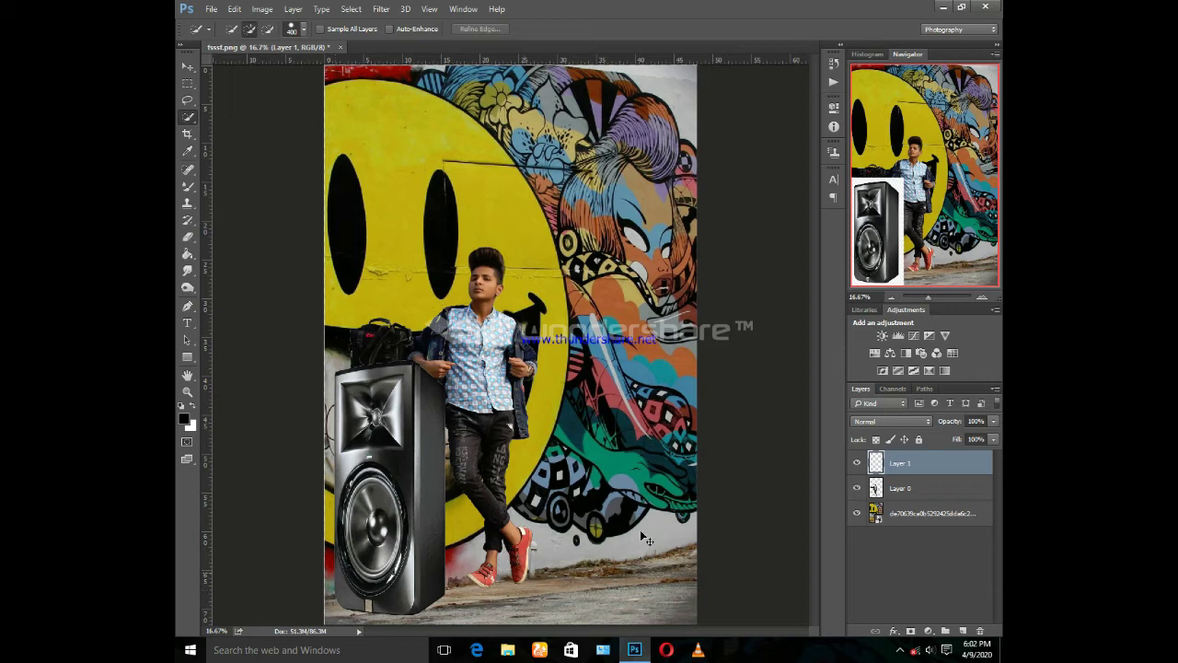
{"action": "left_click", "coordinate": [924, 489]}
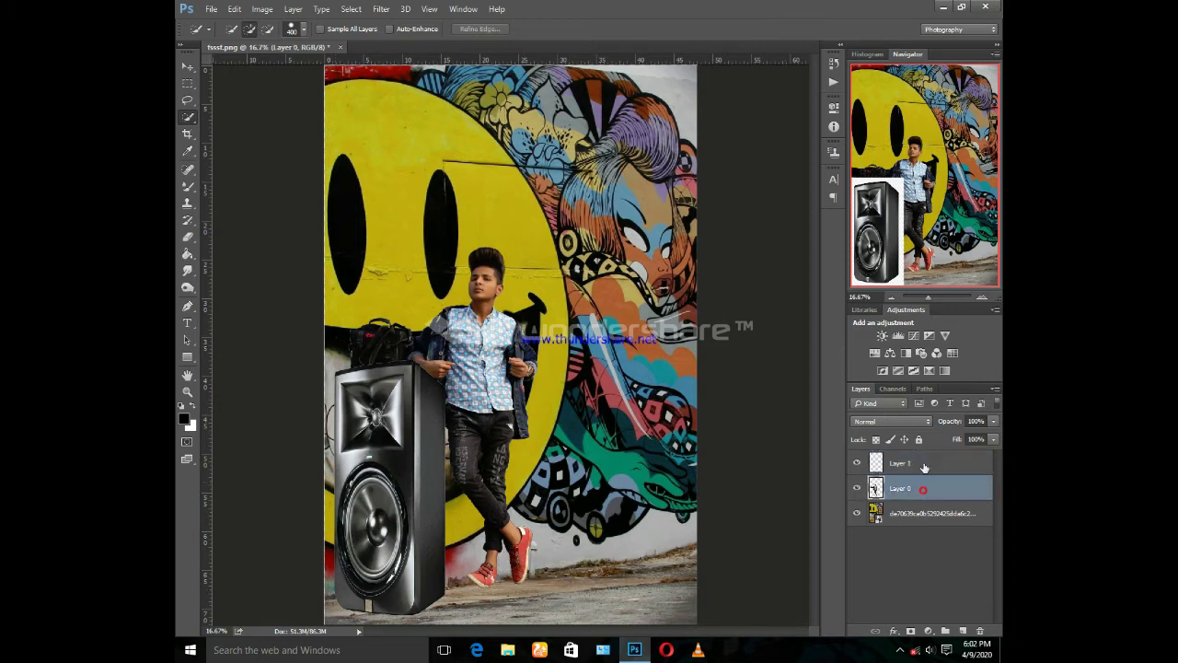
{"action": "left_click", "coordinate": [187, 68]}
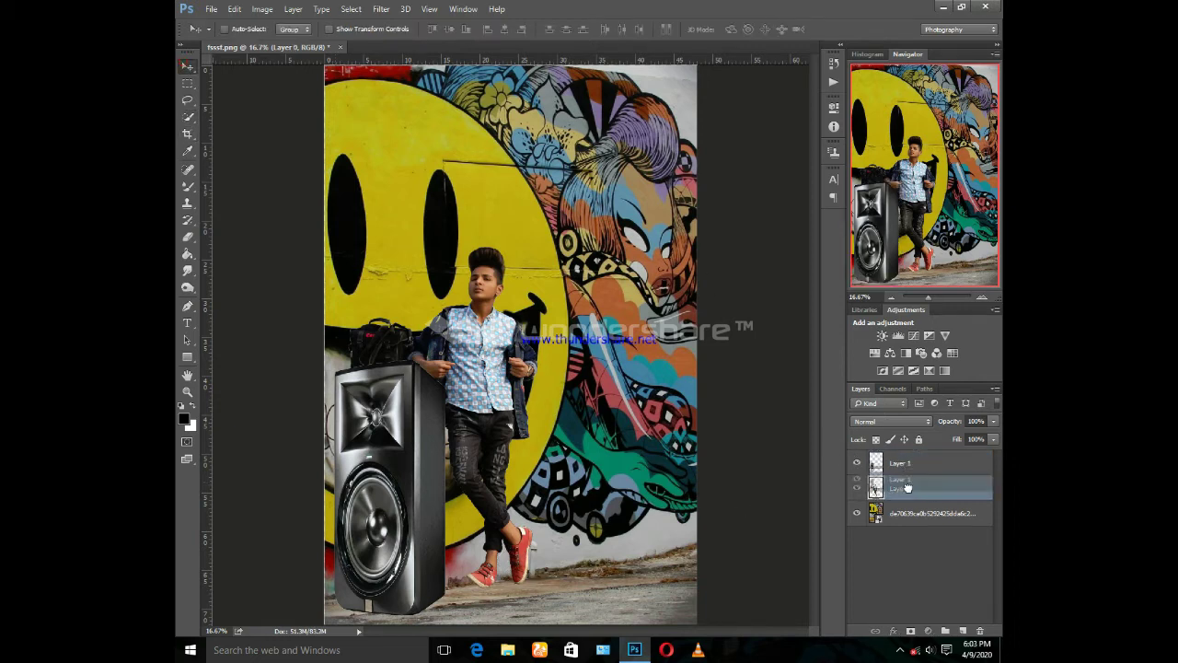
{"action": "left_click_drag", "start_coordinate": [923, 489], "coordinate": [906, 462]}
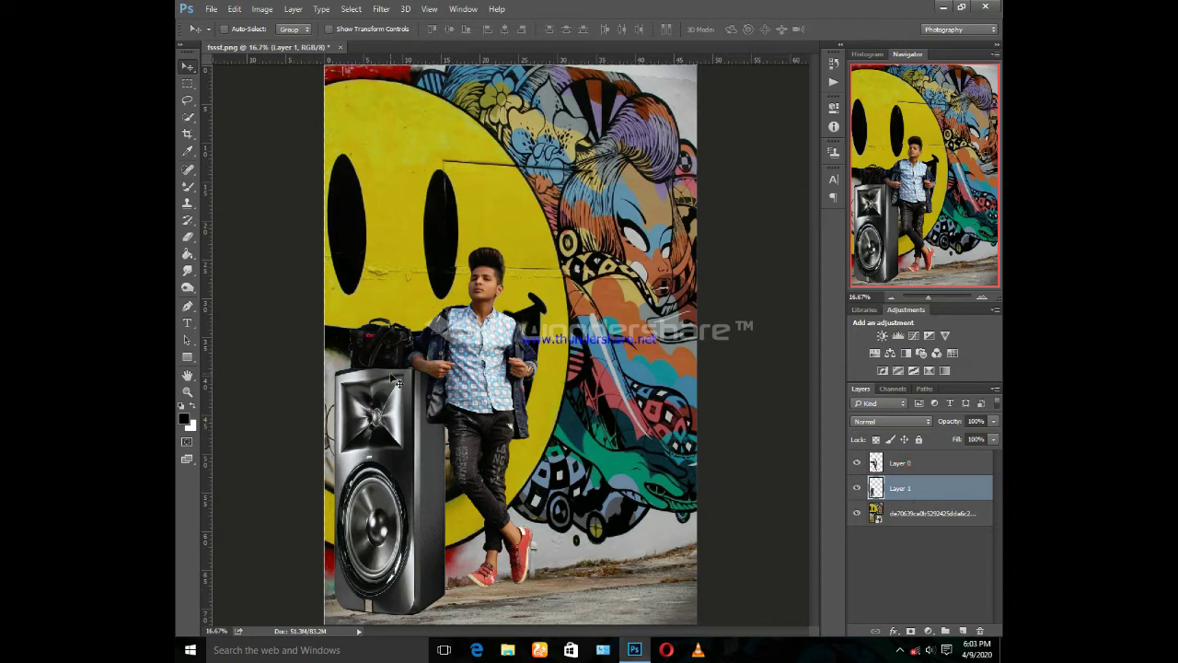
Step: Inspect the speaker's cut edges, then combine the man and speaker layers into Layer 0
{"action": "key", "text": "ctrl+plus"}
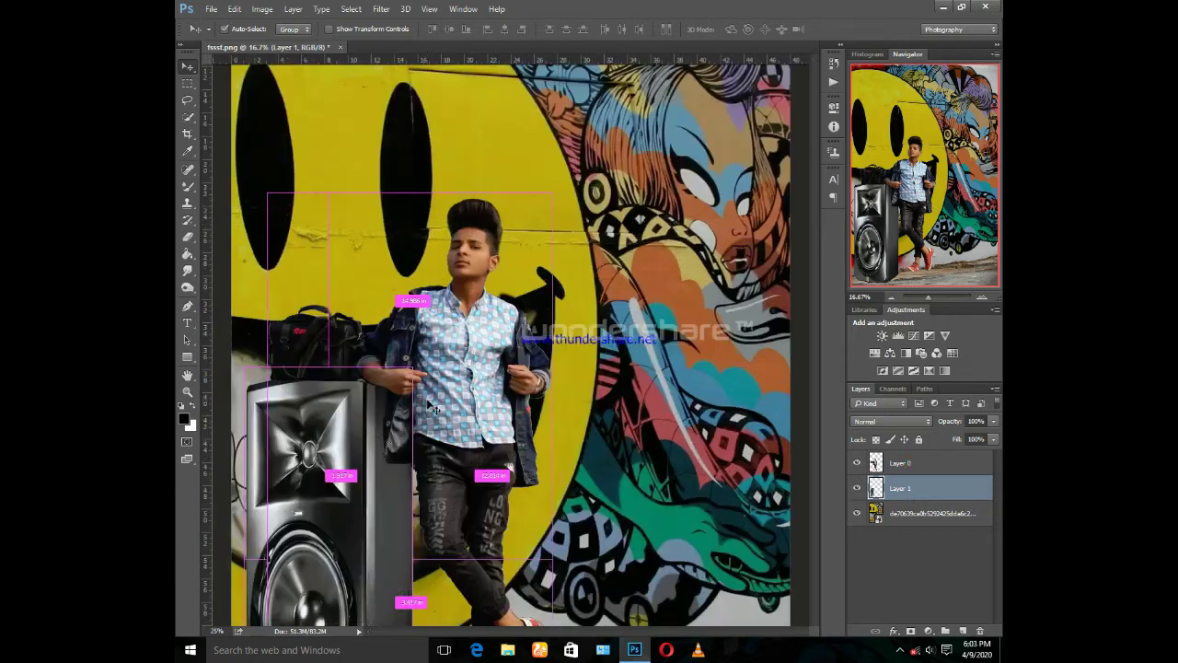
{"action": "key", "text": "ctrl+plus"}
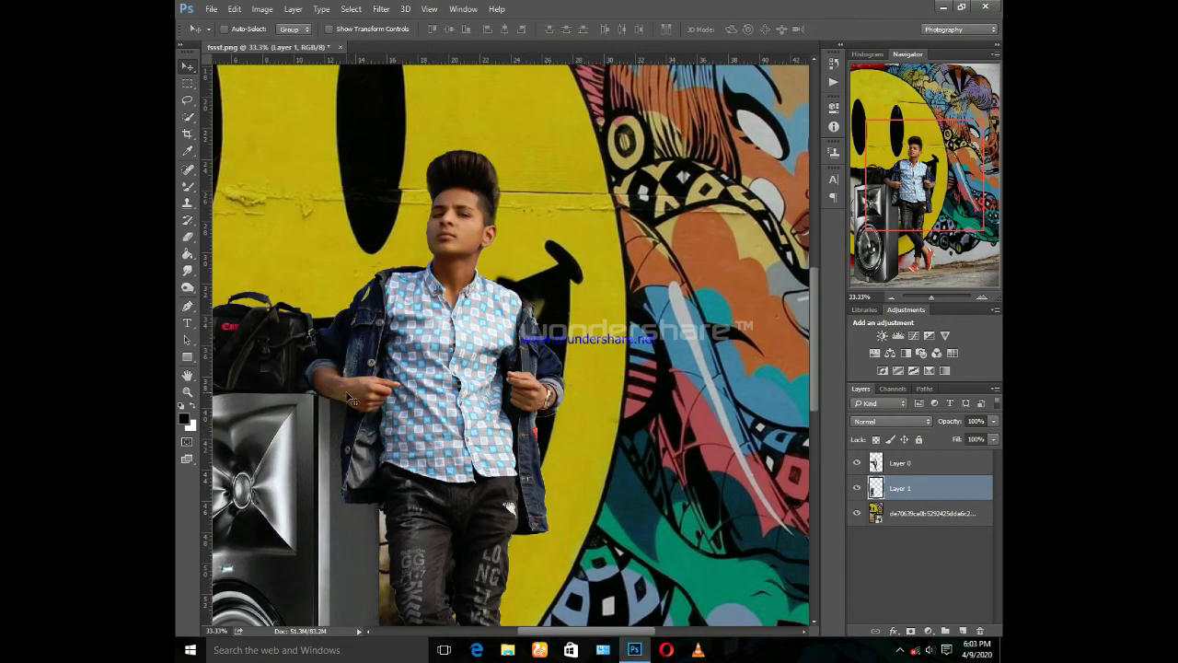
{"action": "key", "text": "ctrl+minus"}
{"action": "key", "text": "ctrl+minus"}
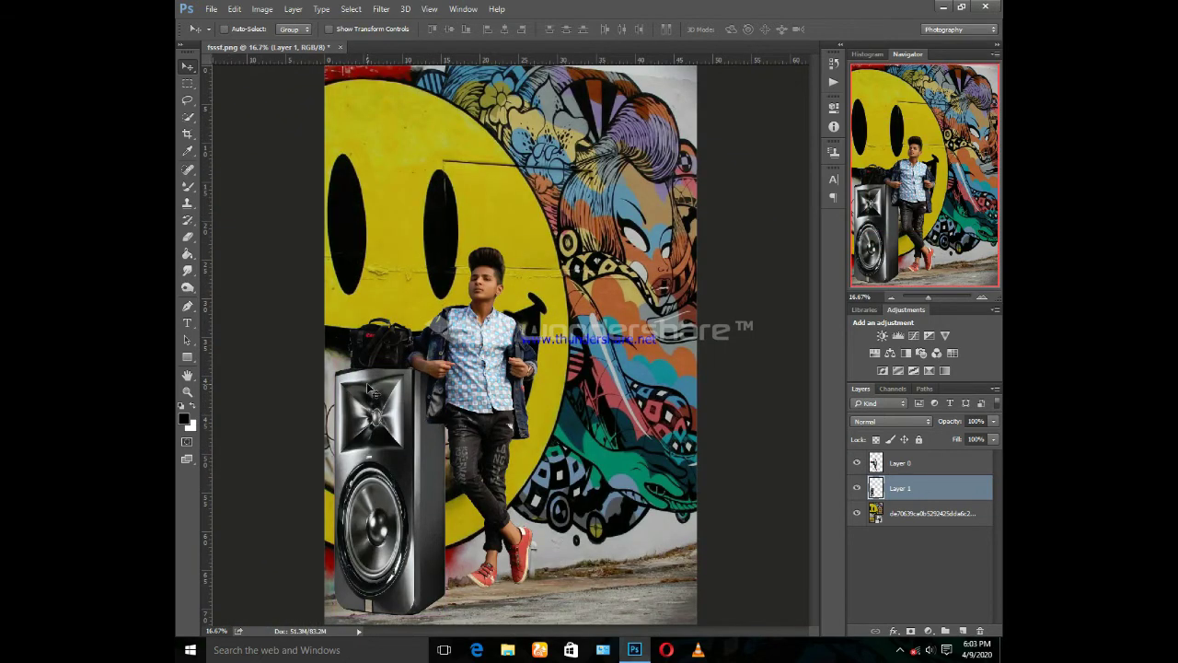
{"action": "left_click", "coordinate": [919, 468], "text": "ctrl"}
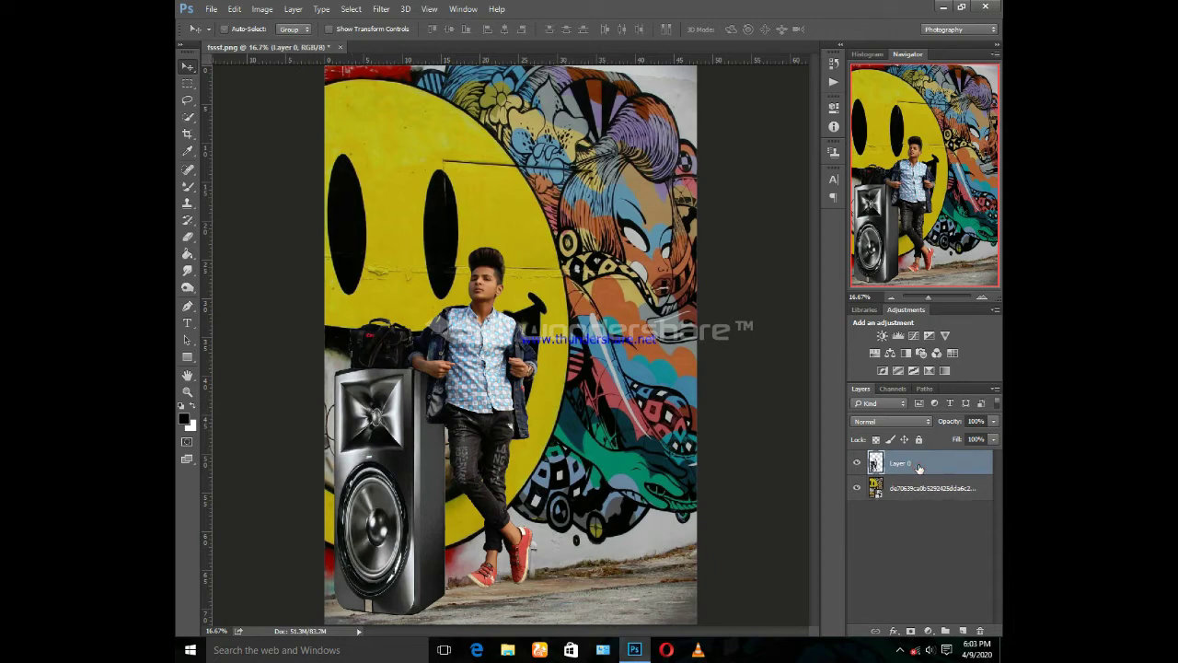
{"action": "key", "text": "ctrl+u"}
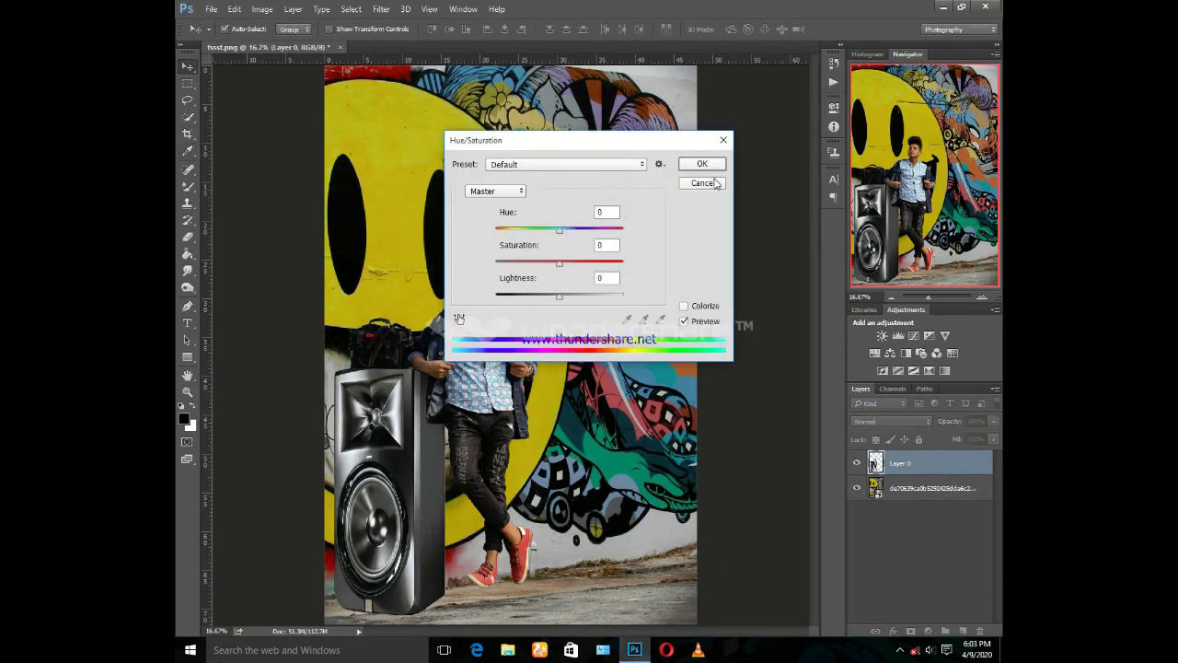
Step: Duplicate the layer, turn the copy black with Lightness -100, and place it beneath the original
{"action": "left_click", "coordinate": [716, 186]}
{"action": "key", "text": "ctrl+j"}
{"action": "key", "text": "ctrl+u"}
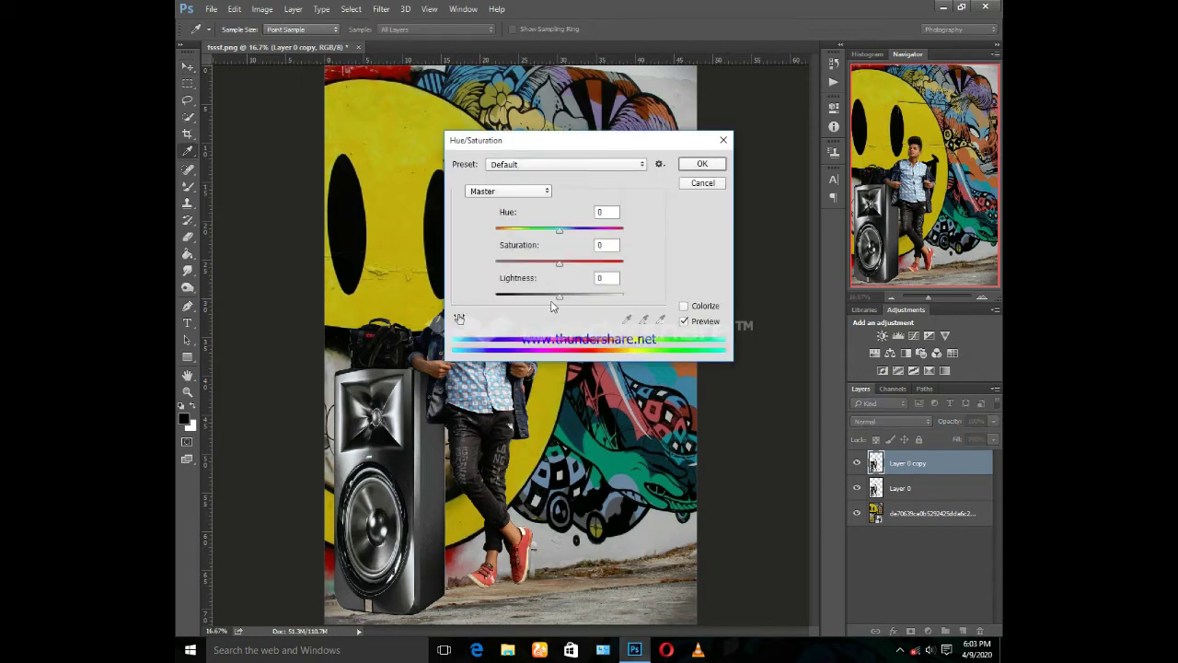
{"action": "left_click_drag", "start_coordinate": [556, 296], "coordinate": [476, 308]}
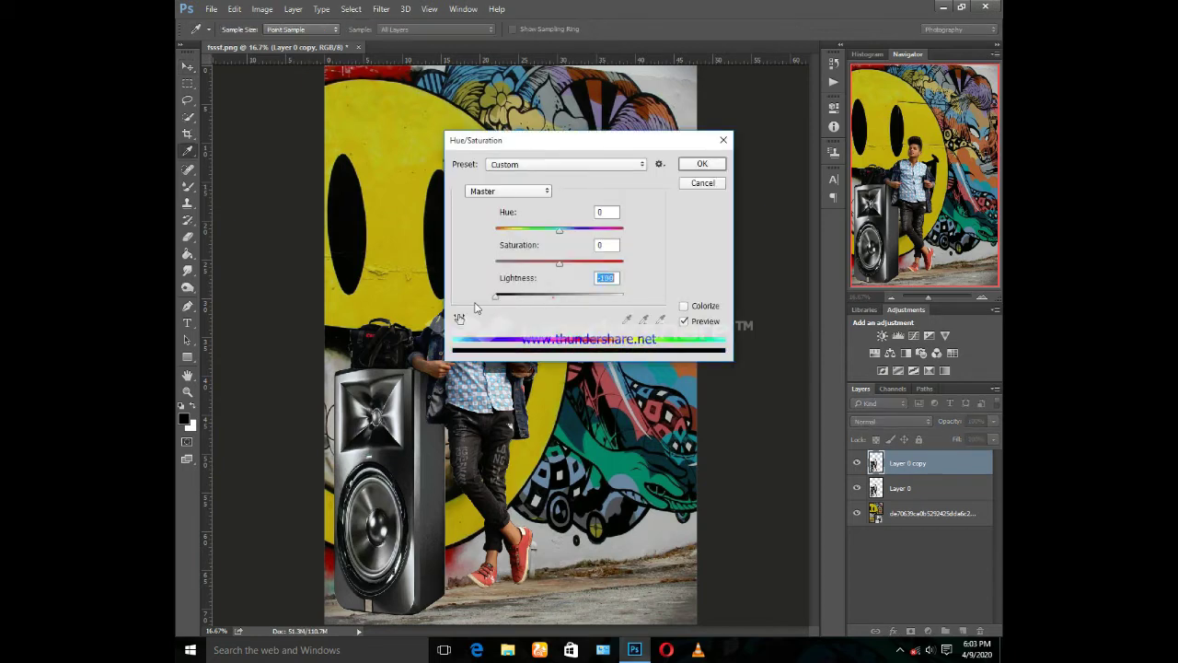
{"action": "left_click", "coordinate": [702, 163]}
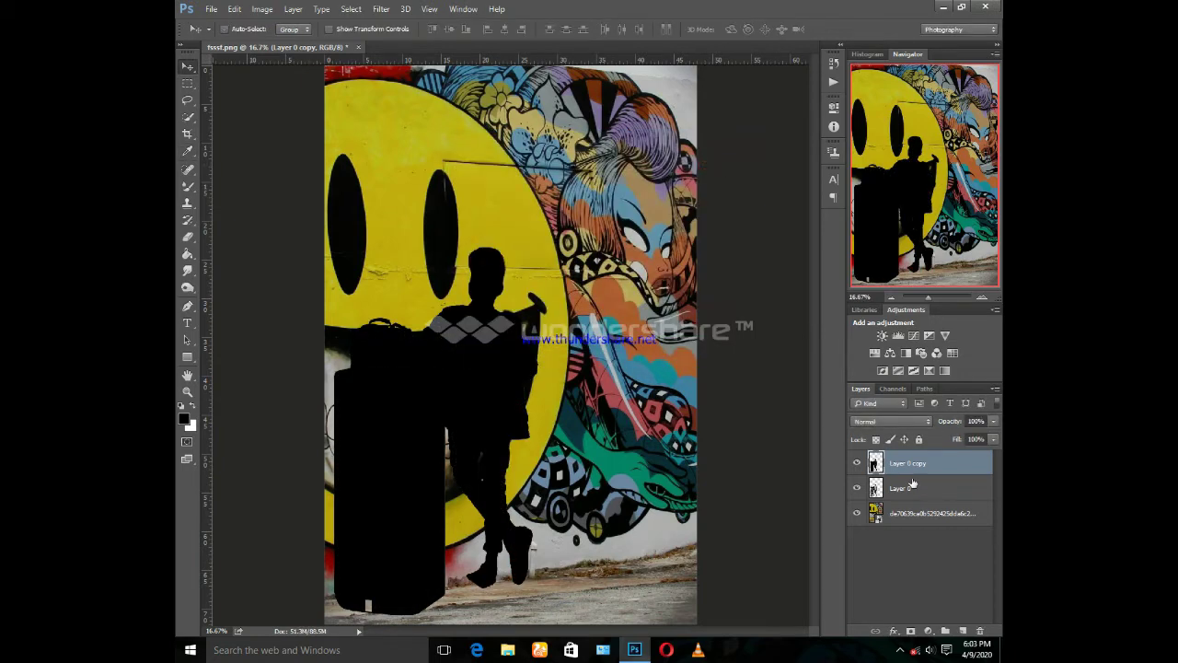
{"action": "left_click_drag", "start_coordinate": [916, 463], "coordinate": [915, 503]}
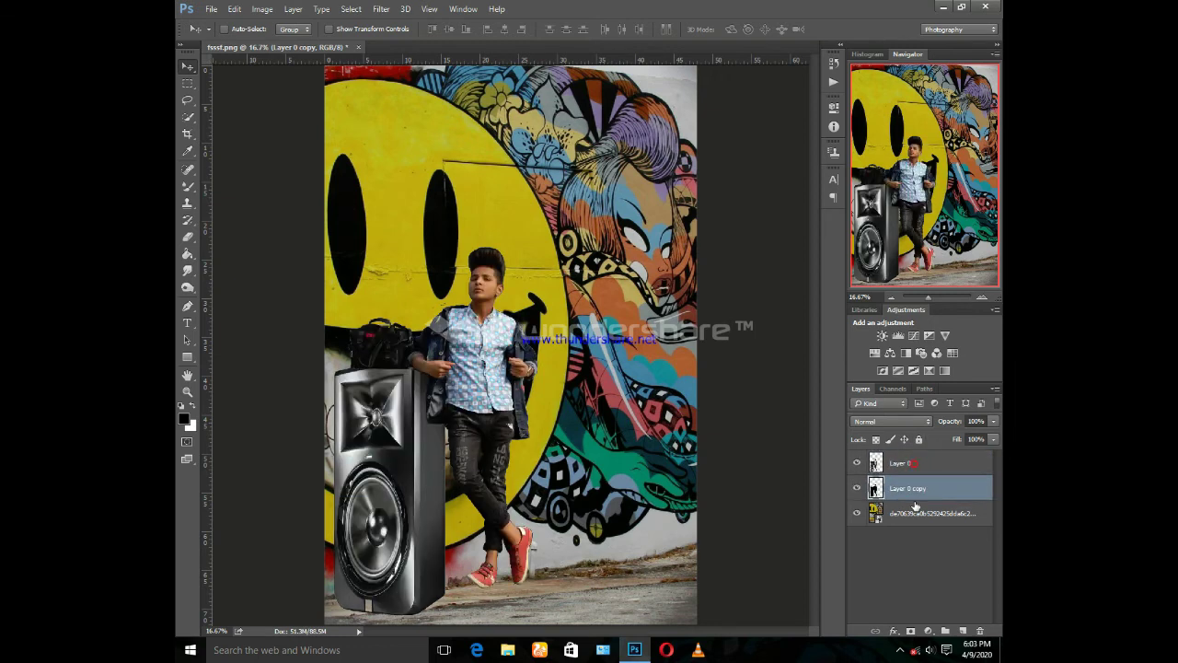
Step: Stretch the black shadow to about 104% by 103%, tilt it slightly and nudge it up-right
{"action": "key", "text": "ctrl+t"}
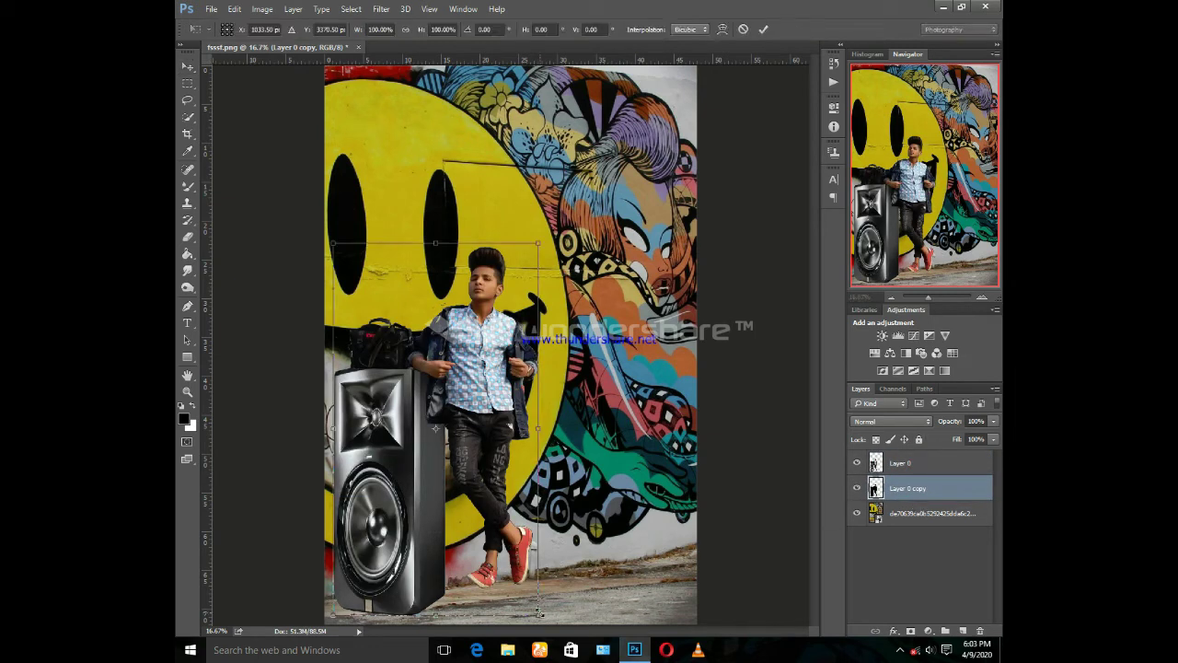
{"action": "left_click_drag", "start_coordinate": [539, 613], "coordinate": [540, 617]}
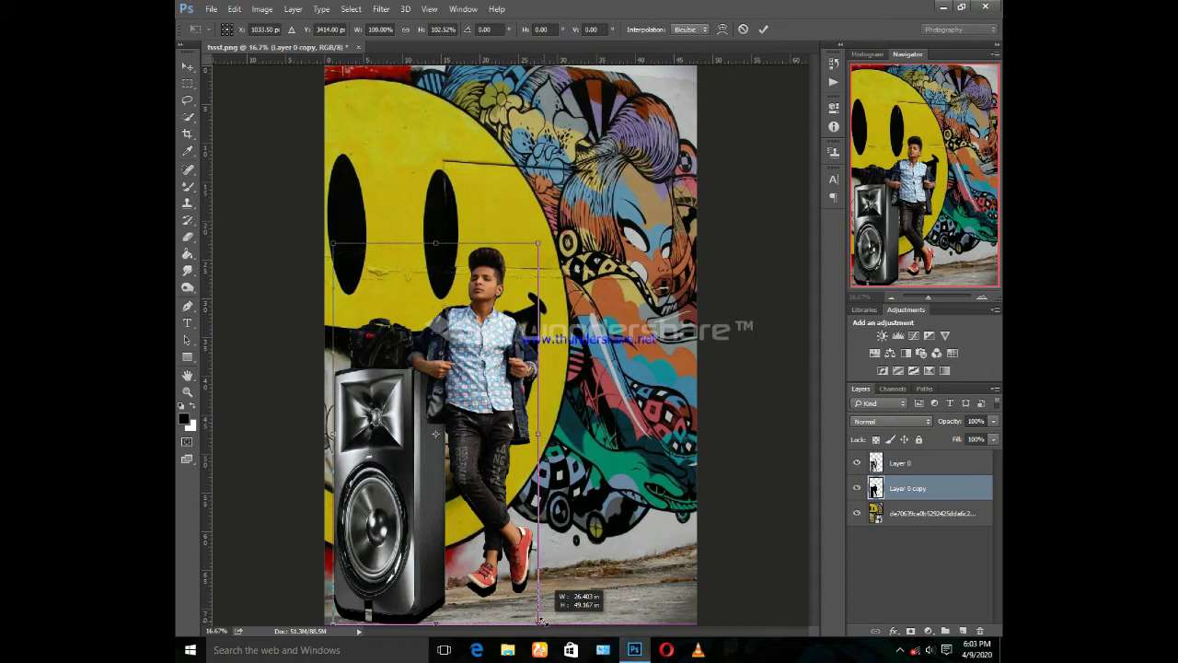
{"action": "left_click_drag", "start_coordinate": [542, 623], "coordinate": [542, 622]}
{"action": "left_click_drag", "start_coordinate": [538, 247], "coordinate": [539, 243]}
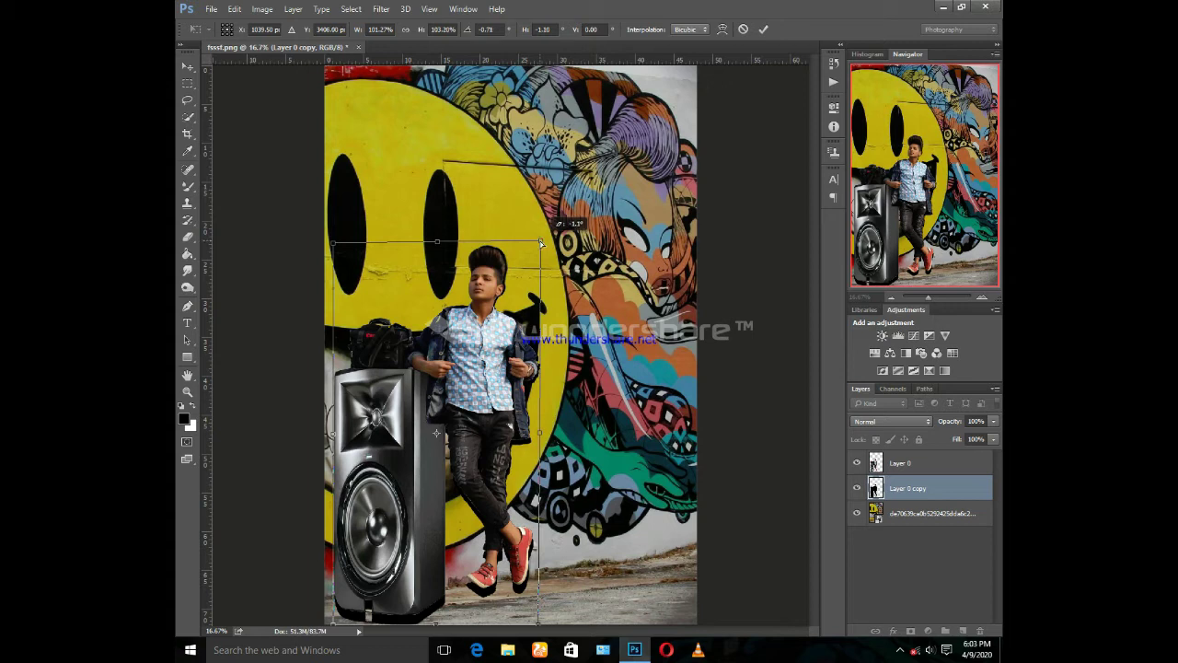
{"action": "left_click_drag", "start_coordinate": [541, 243], "coordinate": [548, 245]}
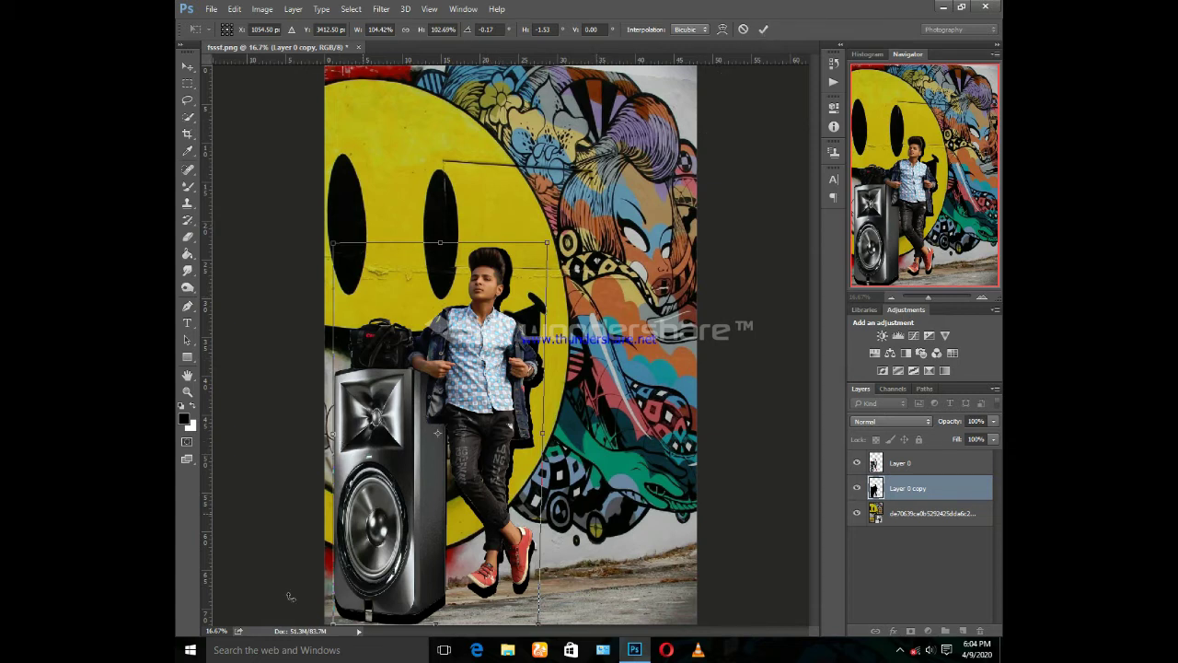
{"action": "left_click_drag", "start_coordinate": [337, 627], "coordinate": [338, 623]}
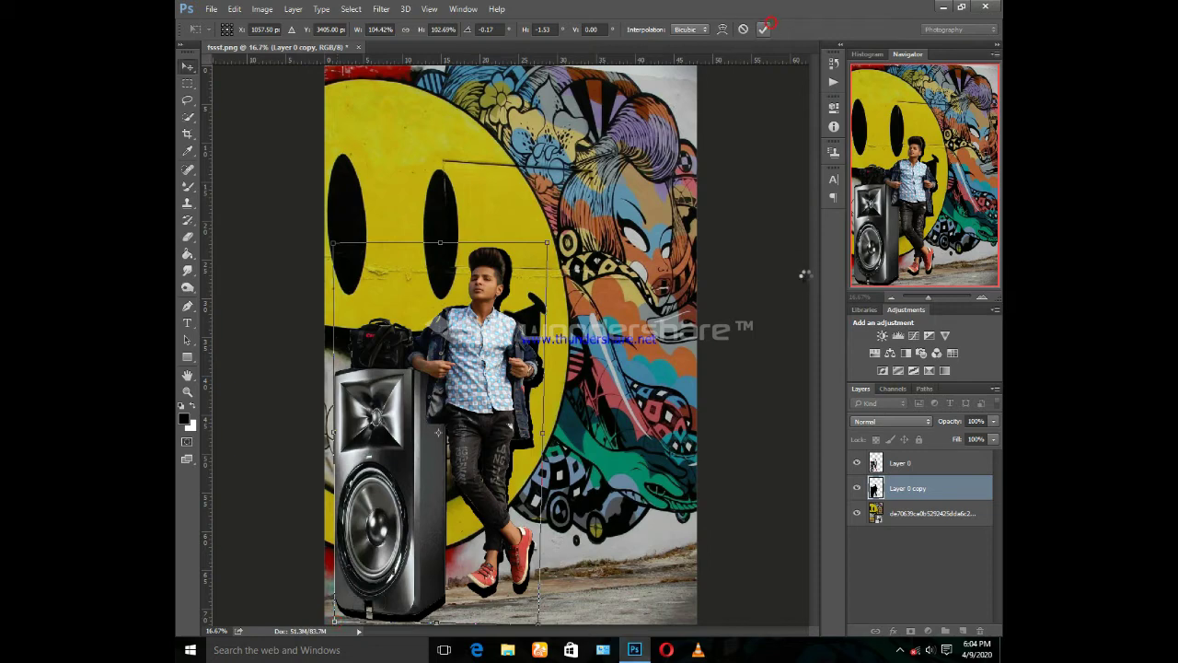
Step: Soften the black shadow copy with a Gaussian Blur
{"action": "left_click", "coordinate": [381, 8]}
{"action": "mouse_move", "coordinate": [387, 151]}
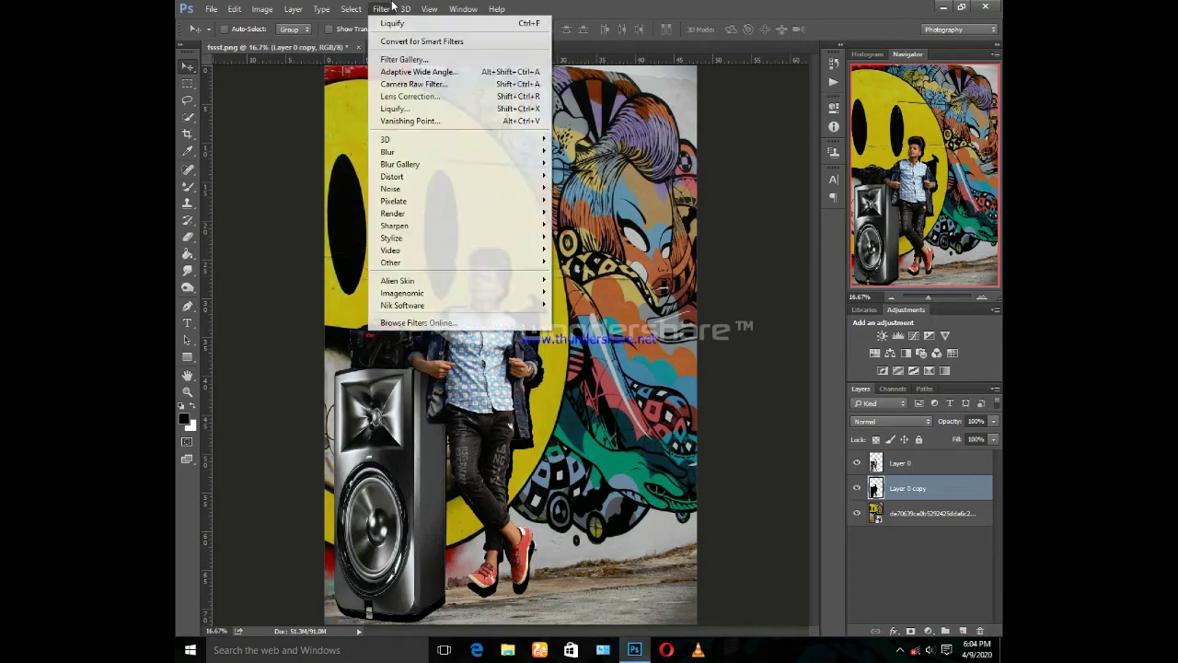
{"action": "left_click", "coordinate": [602, 201]}
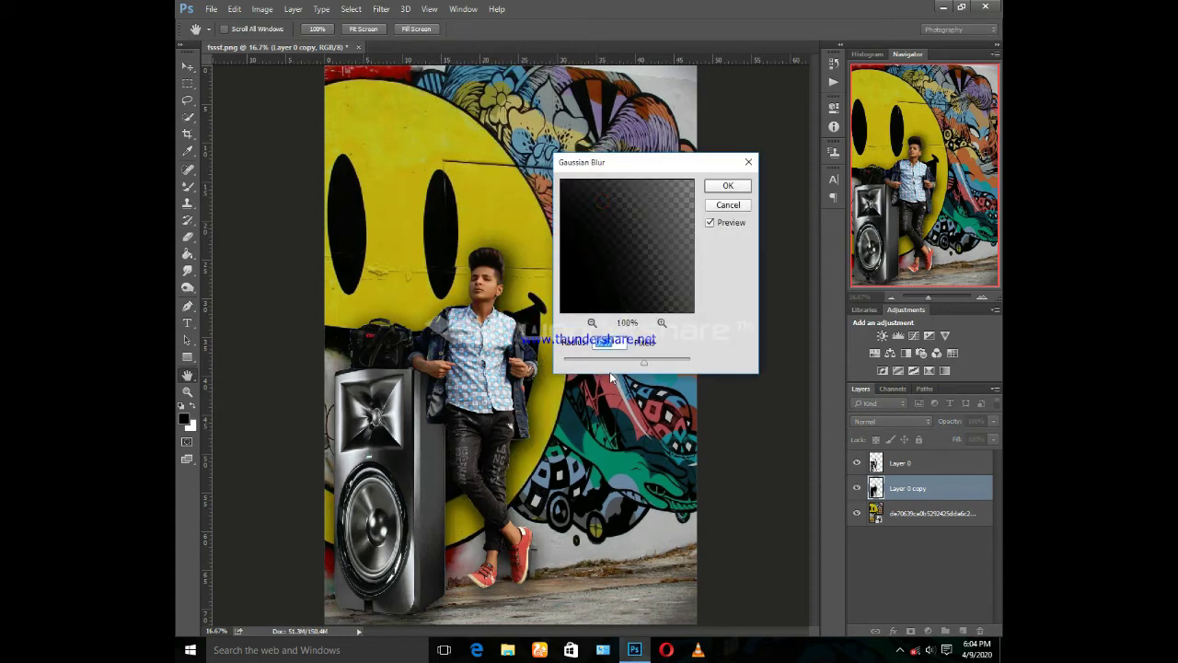
{"action": "left_click_drag", "start_coordinate": [644, 362], "coordinate": [639, 362]}
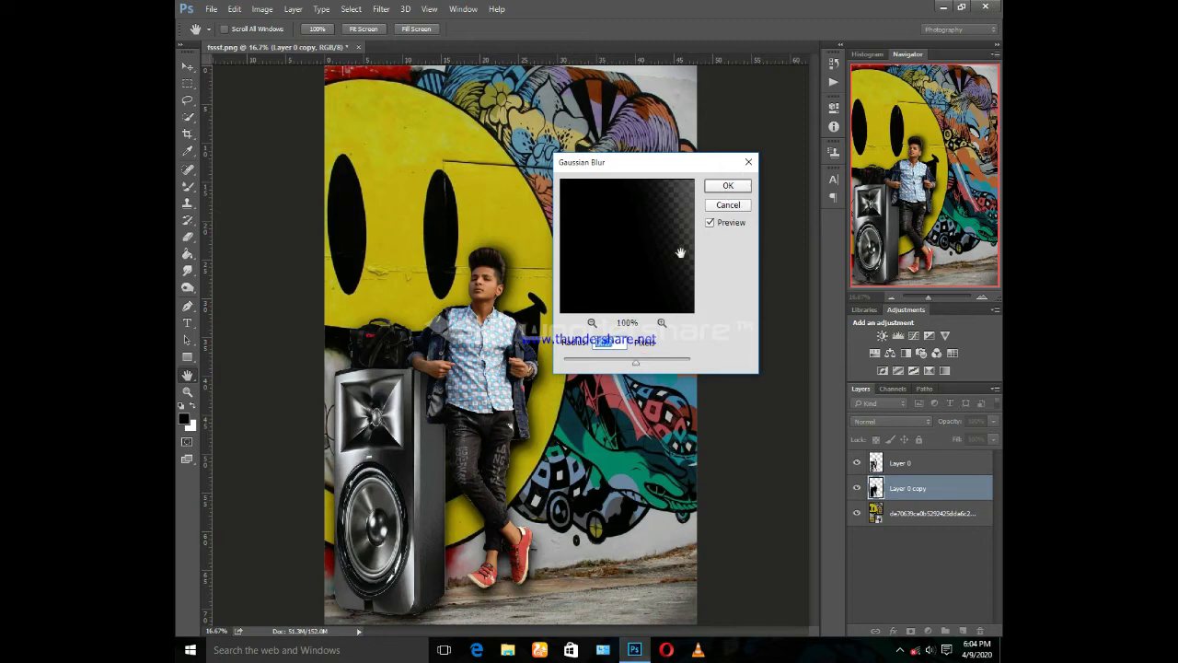
{"action": "left_click", "coordinate": [752, 185]}
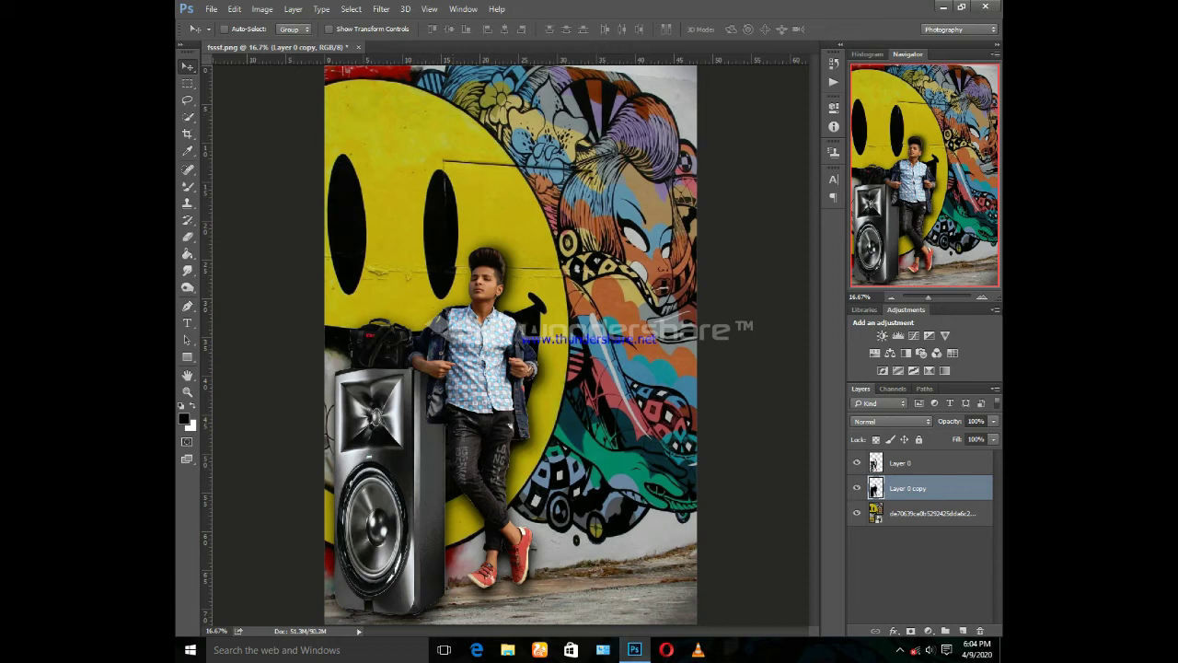
Step: Lower the shadow layer's opacity to 83% and select all three layers together
{"action": "left_click", "coordinate": [993, 420]}
{"action": "left_click_drag", "start_coordinate": [995, 439], "coordinate": [985, 441]}
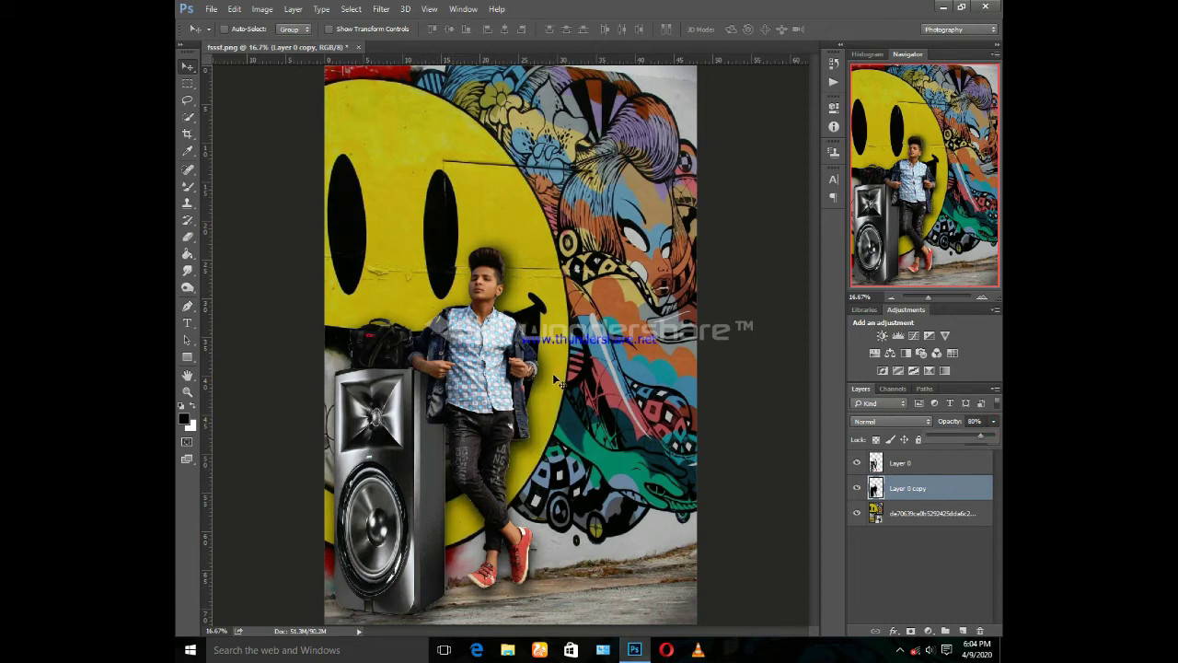
{"action": "key", "text": "ctrl"}
{"action": "left_click", "coordinate": [918, 513], "text": "ctrl"}
{"action": "left_click", "coordinate": [917, 460], "text": "ctrl"}
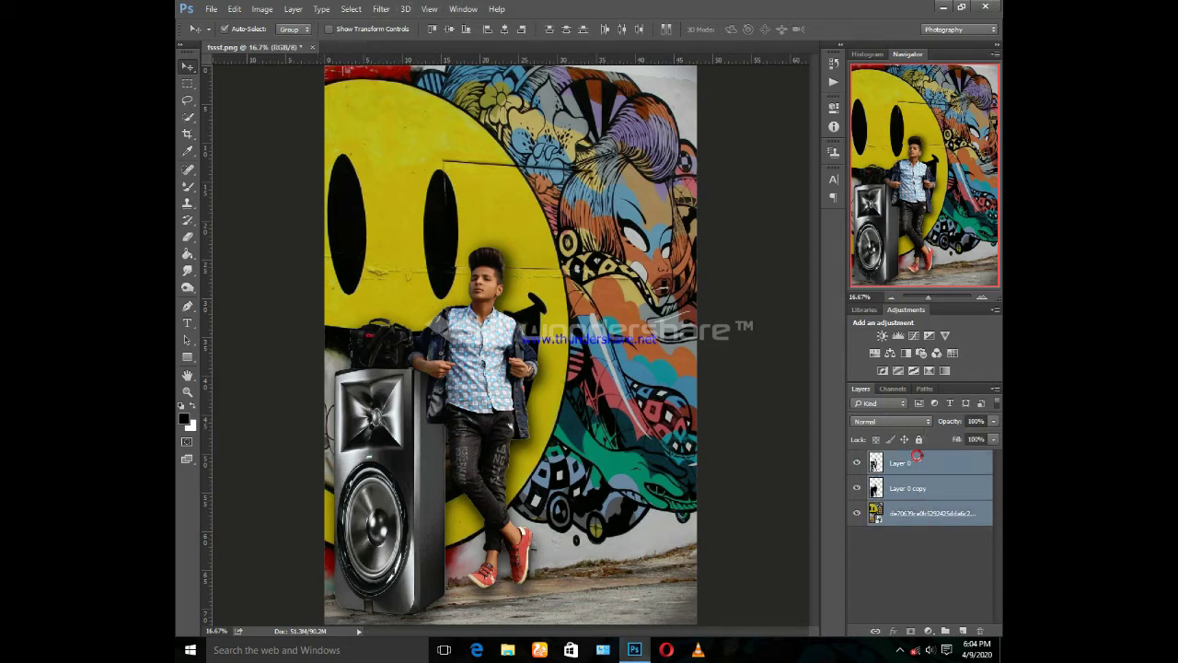
Step: Merge the three layers and slightly raise Clarity and Exposure in the Camera Raw Filter
{"action": "key", "text": "ctrl+e"}
{"action": "left_click", "coordinate": [381, 9]}
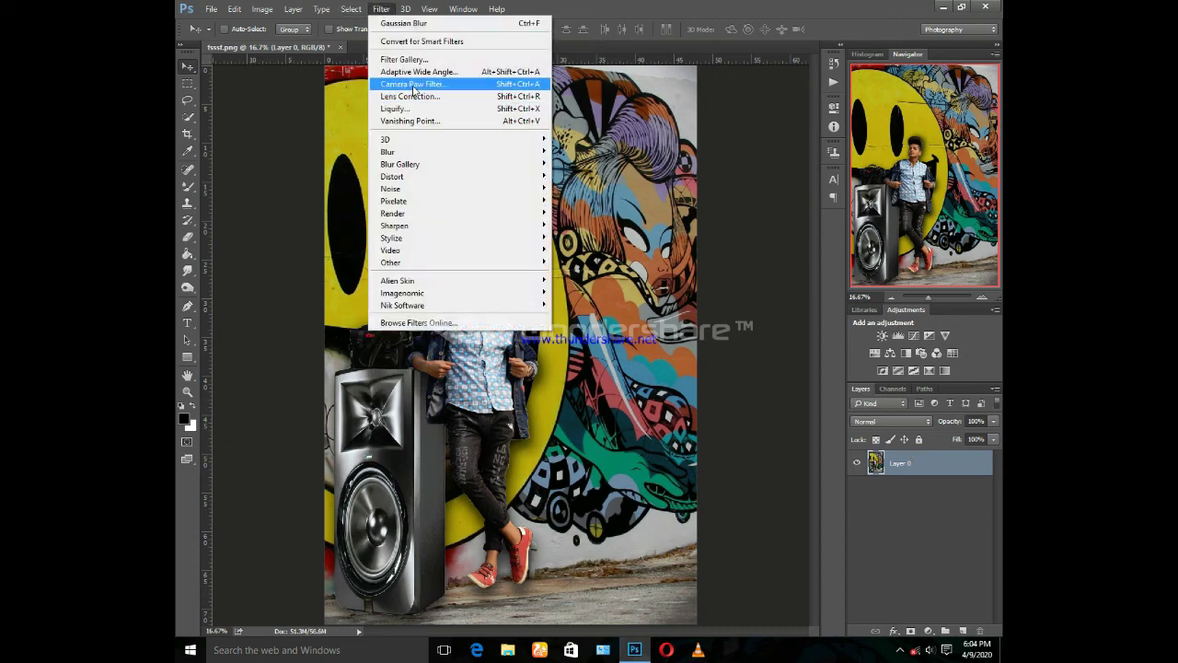
{"action": "left_click", "coordinate": [413, 85]}
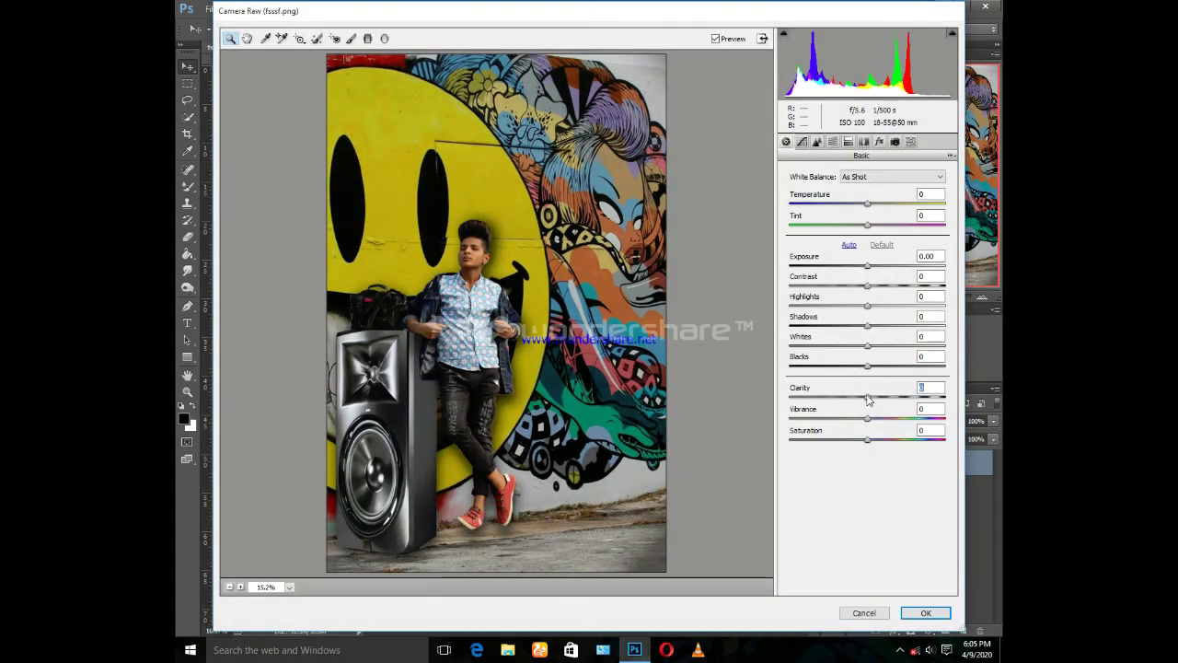
{"action": "left_click_drag", "start_coordinate": [868, 397], "coordinate": [872, 397]}
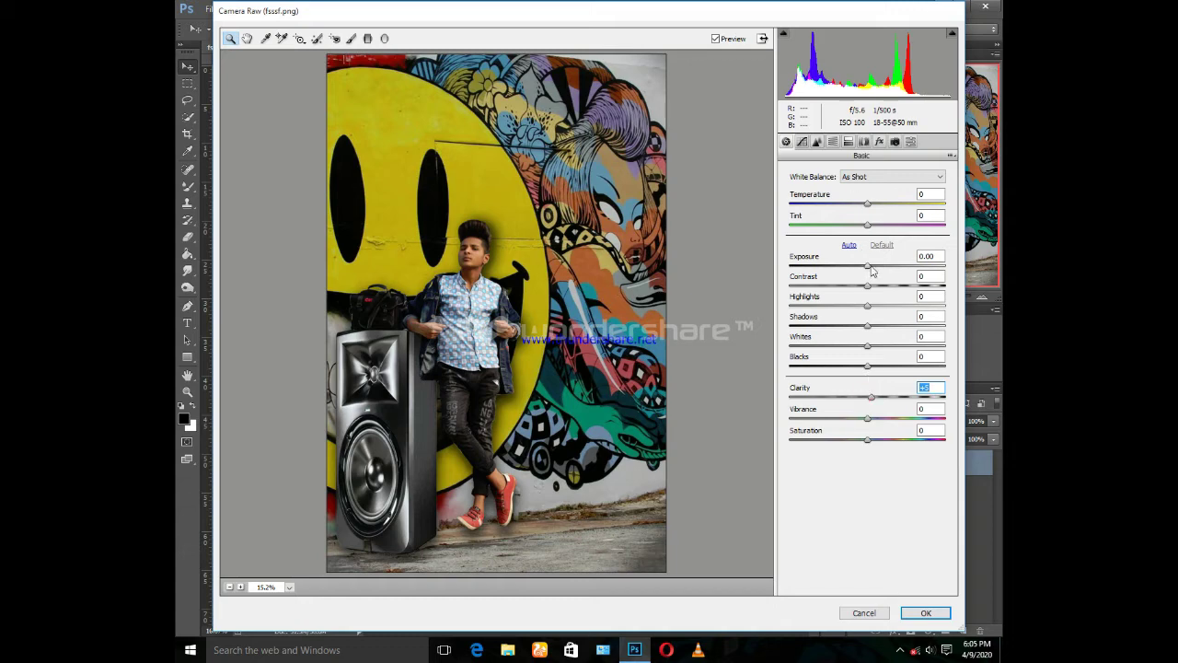
{"action": "left_click_drag", "start_coordinate": [872, 270], "coordinate": [878, 268]}
Step: Max out aqua, green and blue saturation, set yellow near +96 and lower orange slightly
{"action": "key", "text": "ctrl+alt+4"}
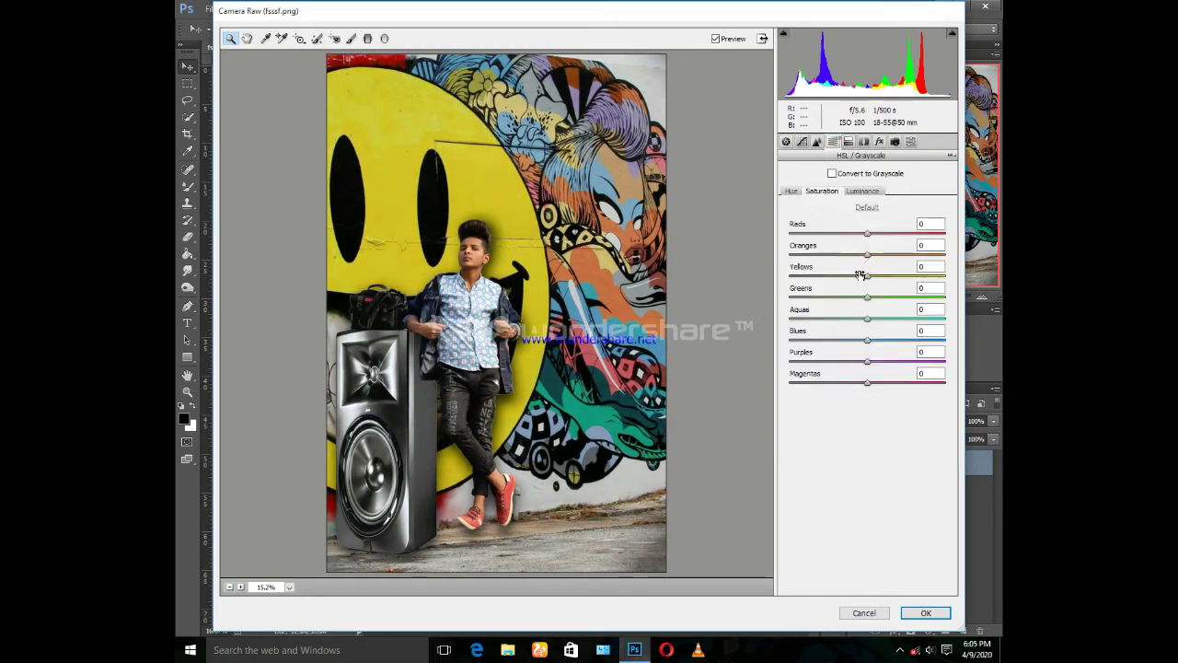
{"action": "left_click_drag", "start_coordinate": [867, 319], "coordinate": [949, 318]}
{"action": "left_click_drag", "start_coordinate": [868, 275], "coordinate": [943, 277]}
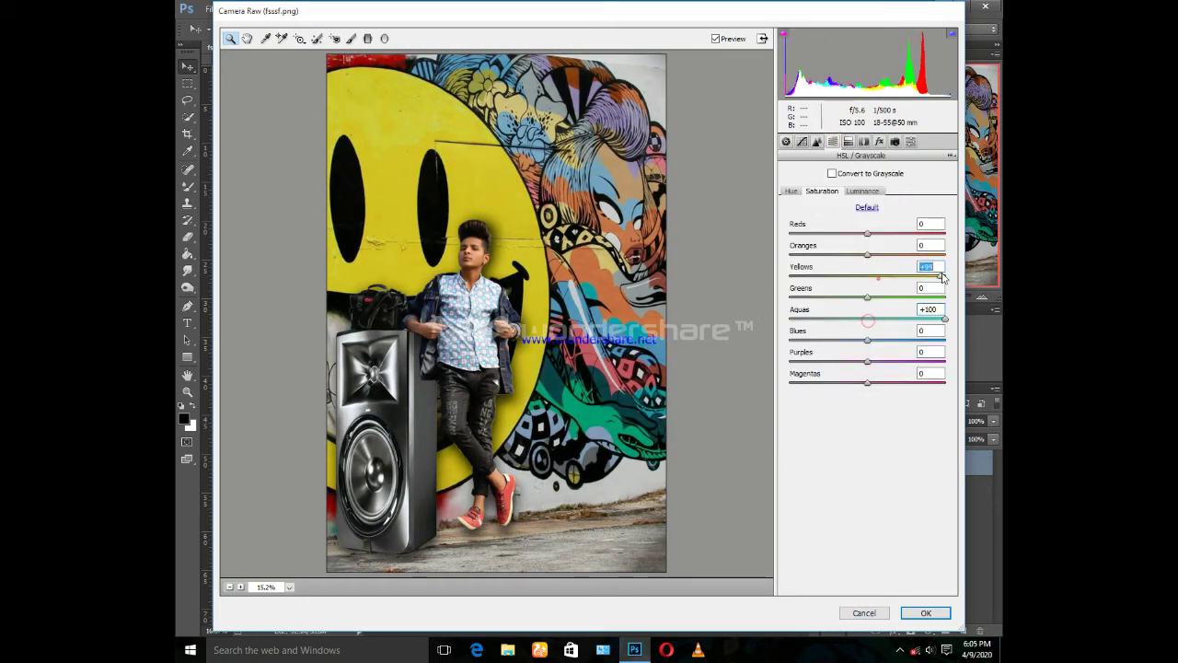
{"action": "left_click_drag", "start_coordinate": [878, 297], "coordinate": [946, 297]}
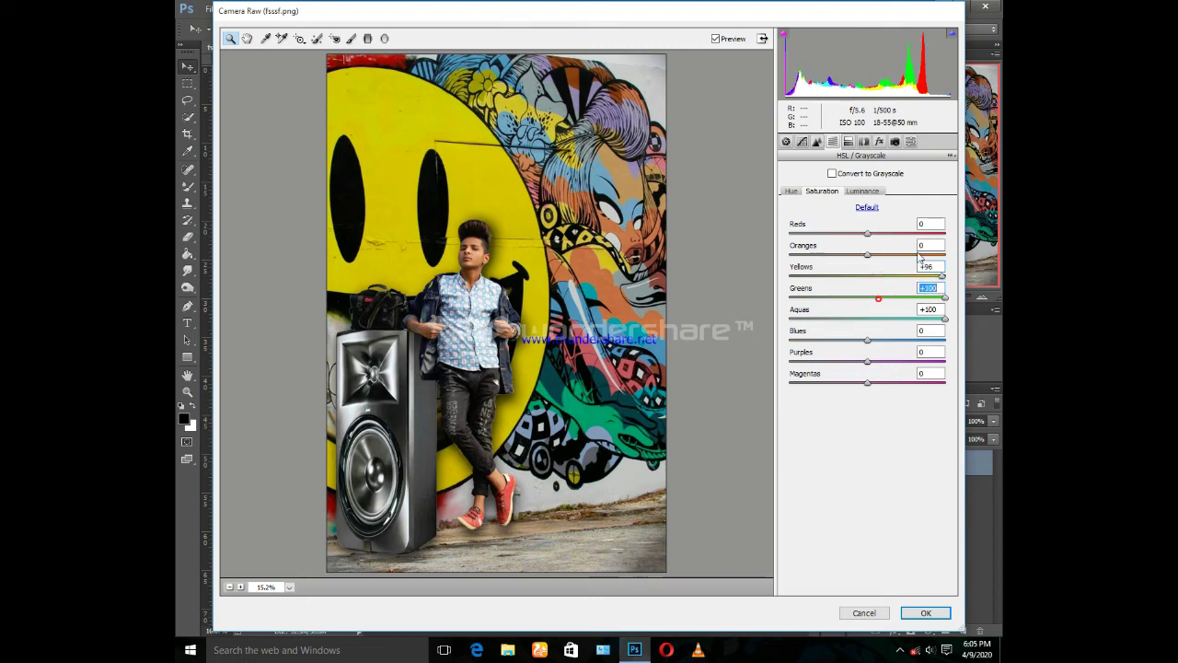
{"action": "left_click", "coordinate": [867, 254]}
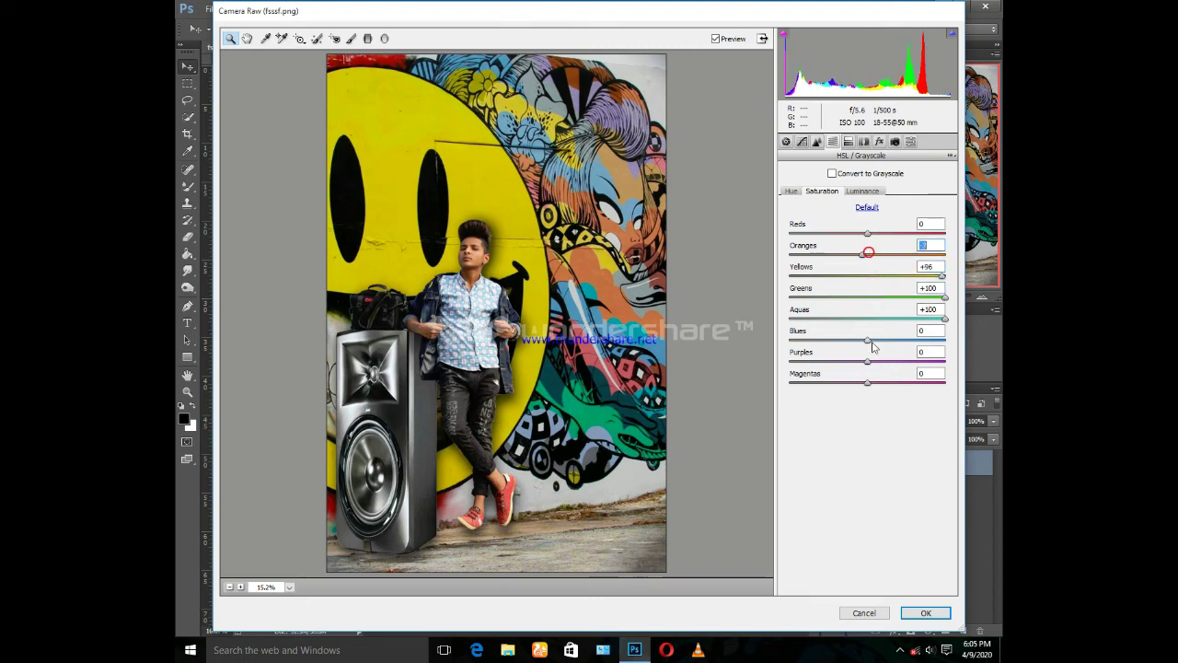
{"action": "left_click_drag", "start_coordinate": [869, 340], "coordinate": [949, 341]}
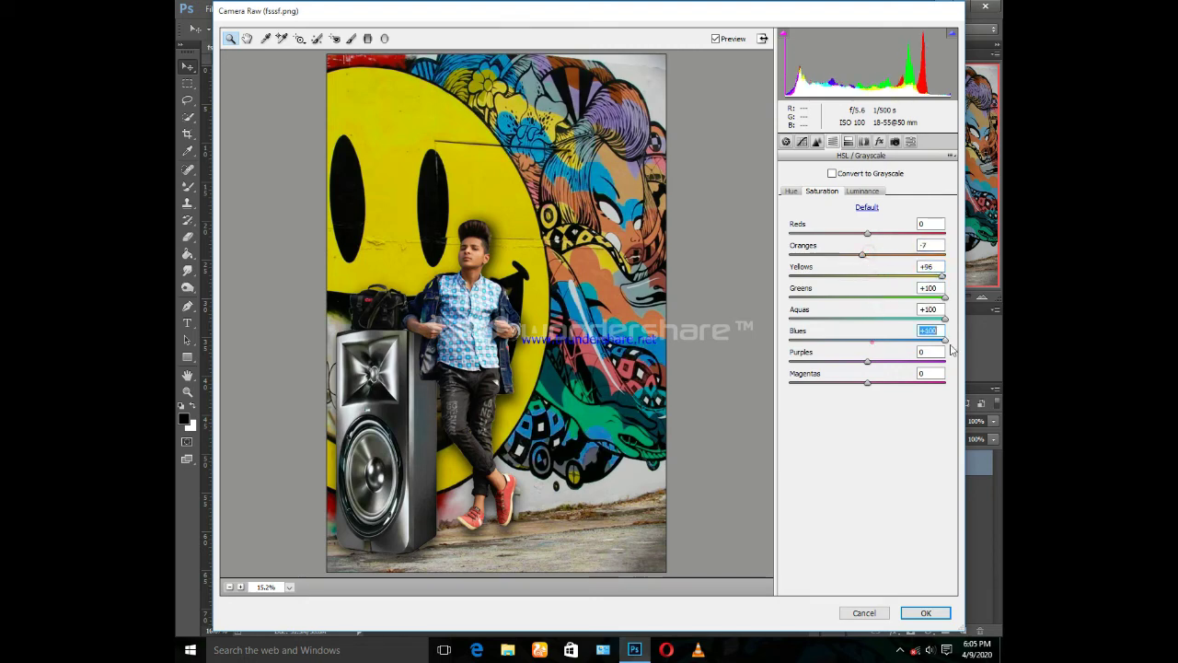
Step: Try HSL hue shifts, leaving yellow, aqua and blue near neutral and green shifted far left
{"action": "left_click", "coordinate": [867, 206]}
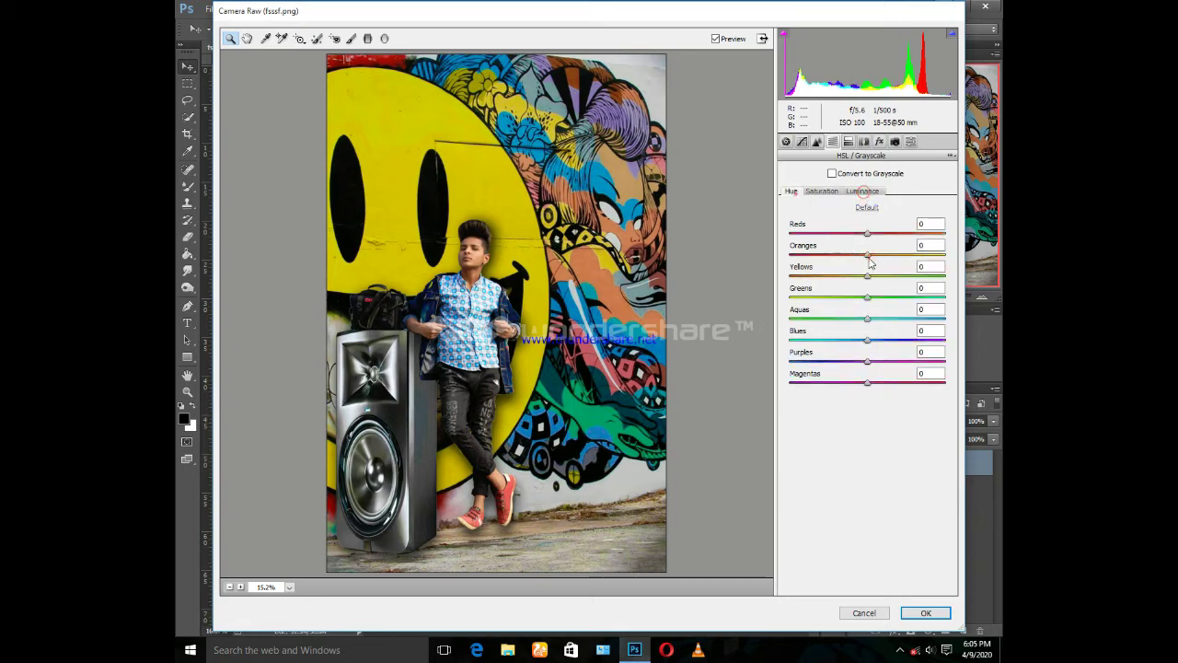
{"action": "left_click_drag", "start_coordinate": [867, 276], "coordinate": [948, 277]}
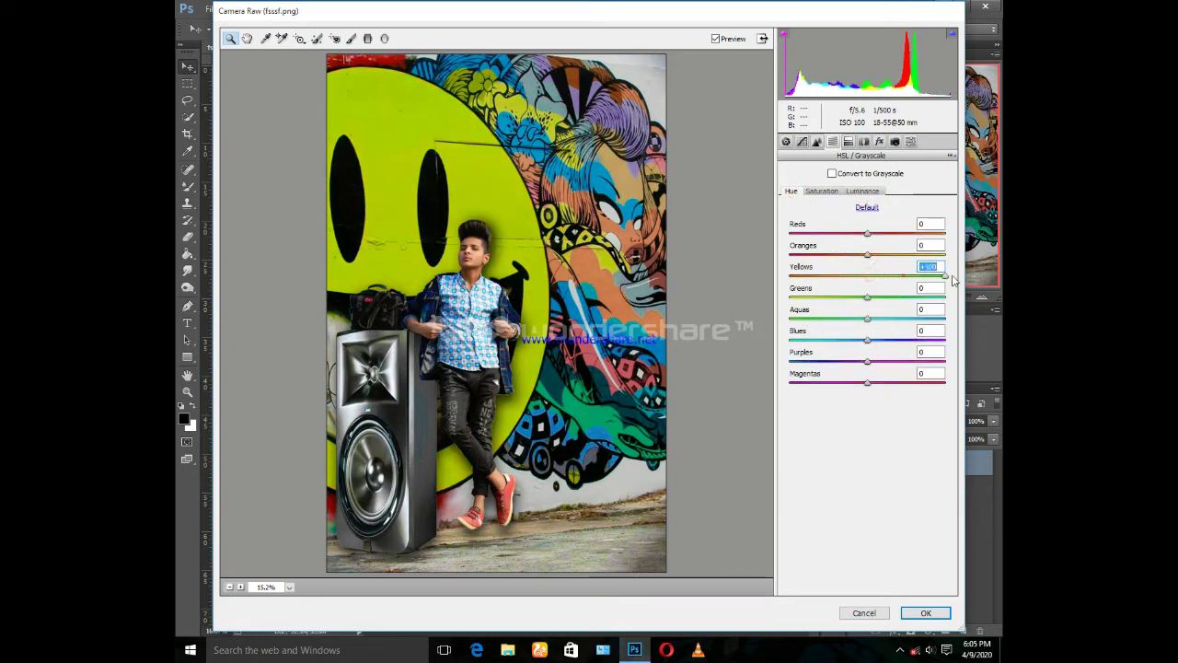
{"action": "mouse_move", "coordinate": [867, 298]}
{"action": "left_mouse_down"}
{"action": "mouse_move", "coordinate": [818, 304]}
{"action": "mouse_move", "coordinate": [940, 324]}
{"action": "left_mouse_up"}
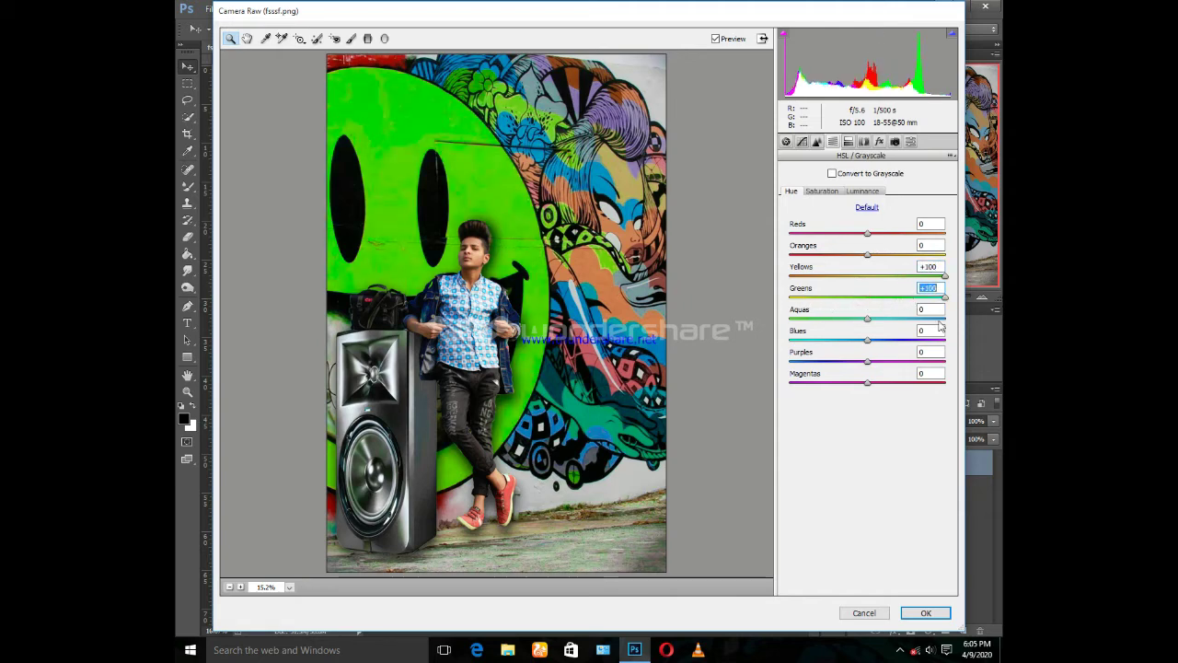
{"action": "left_click_drag", "start_coordinate": [868, 318], "coordinate": [790, 318]}
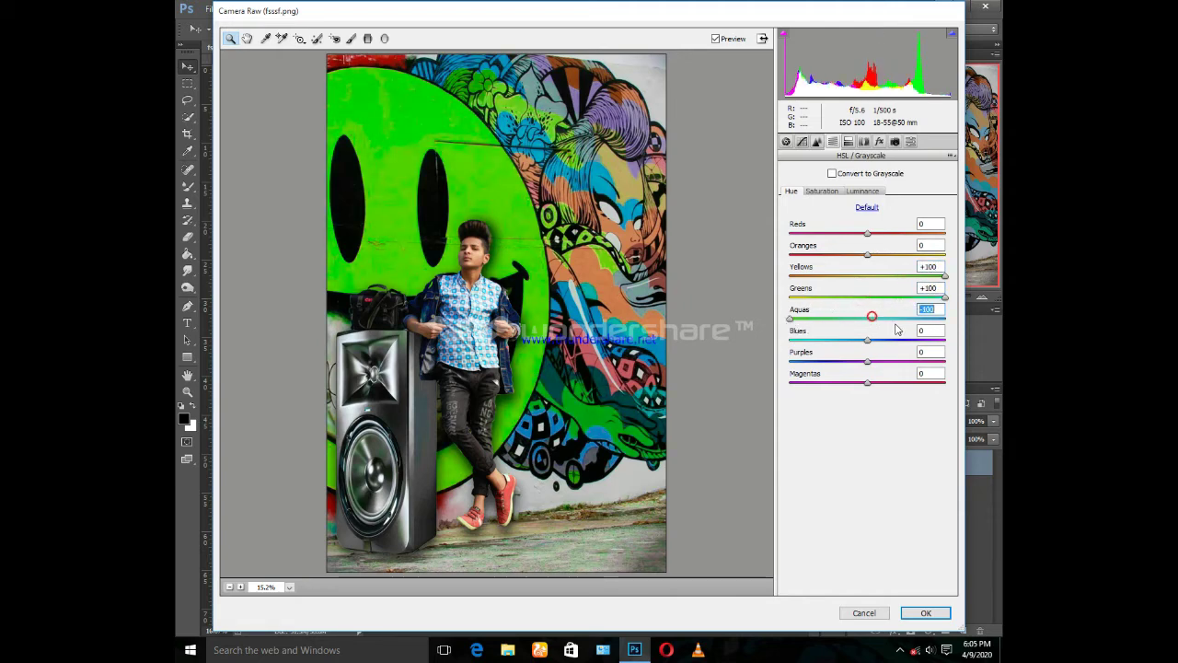
{"action": "left_click_drag", "start_coordinate": [867, 339], "coordinate": [814, 347]}
{"action": "left_click", "coordinate": [837, 340]}
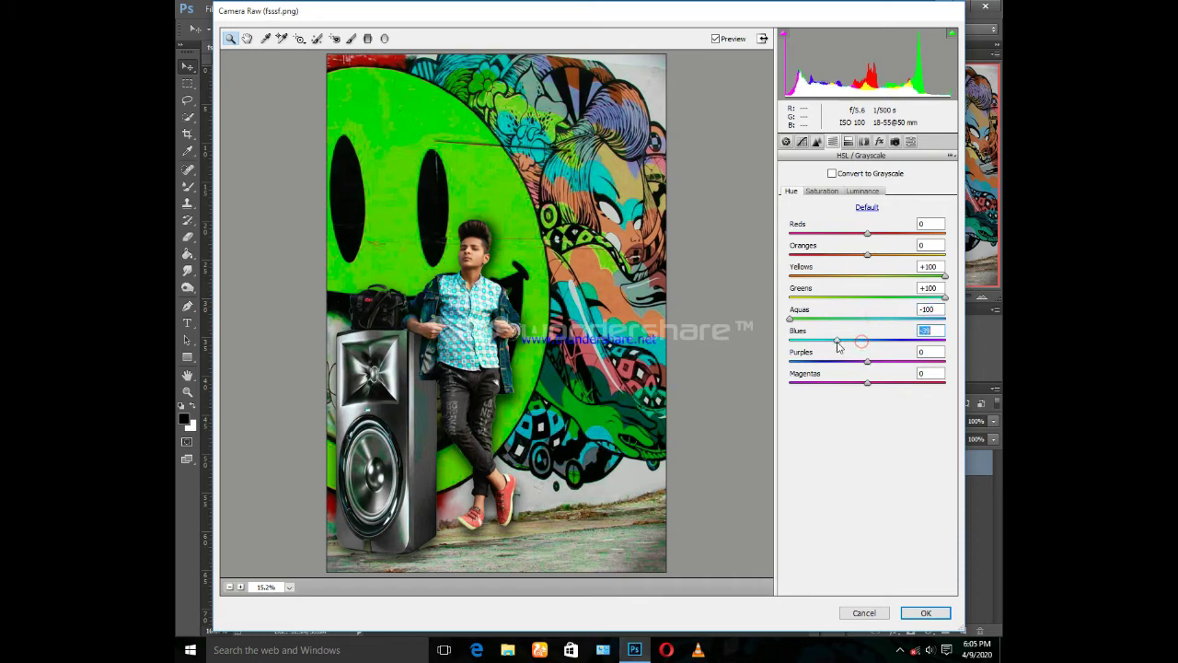
{"action": "left_click_drag", "start_coordinate": [838, 340], "coordinate": [867, 340]}
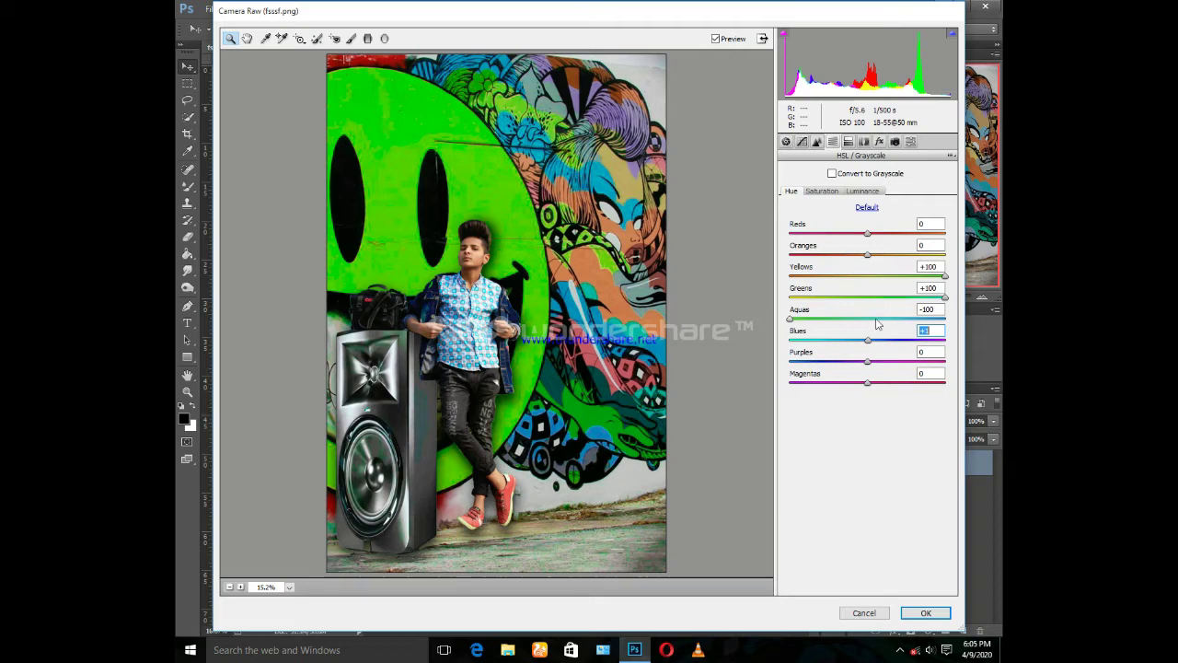
{"action": "left_click", "coordinate": [869, 319]}
{"action": "left_click", "coordinate": [875, 297]}
{"action": "left_click", "coordinate": [872, 276]}
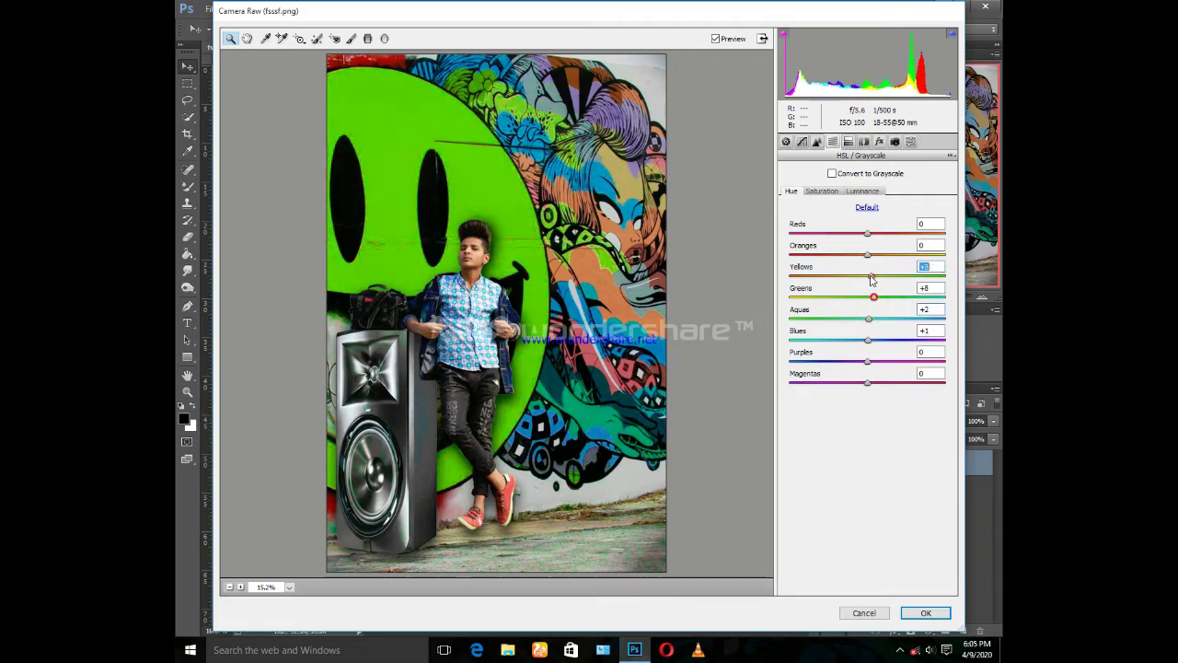
{"action": "left_click_drag", "start_coordinate": [829, 297], "coordinate": [794, 297]}
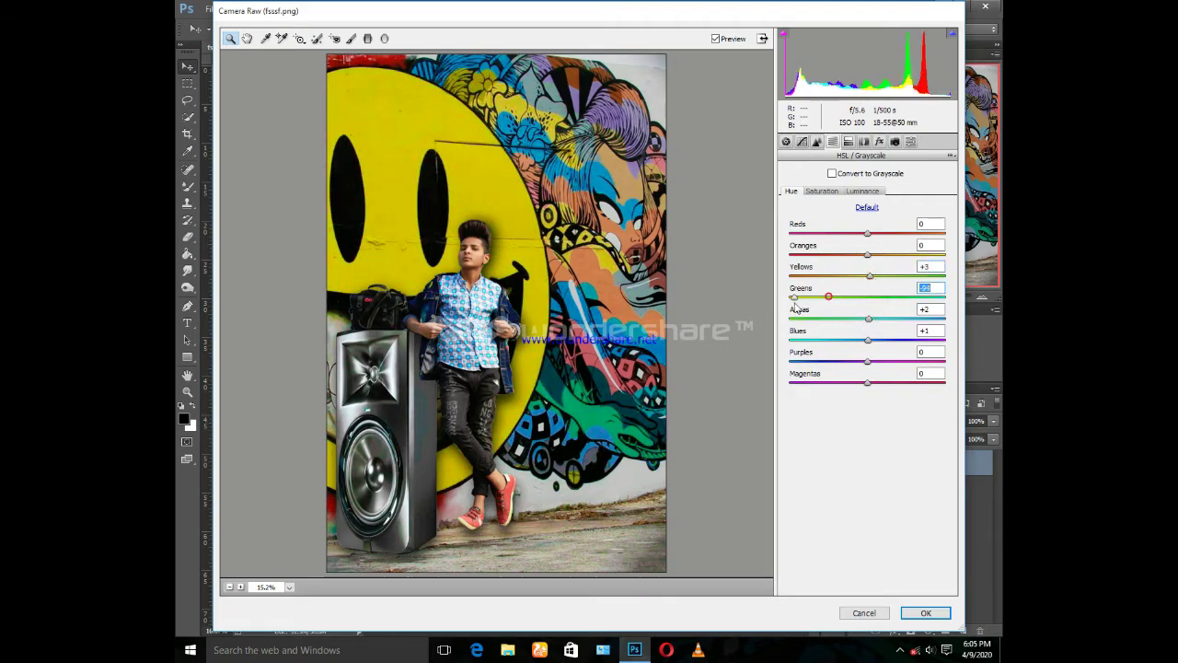
Step: Add a negative post-crop vignette and a radial filter with Exposure -1.05, then apply
{"action": "left_click", "coordinate": [879, 140]}
{"action": "left_click_drag", "start_coordinate": [867, 309], "coordinate": [853, 315]}
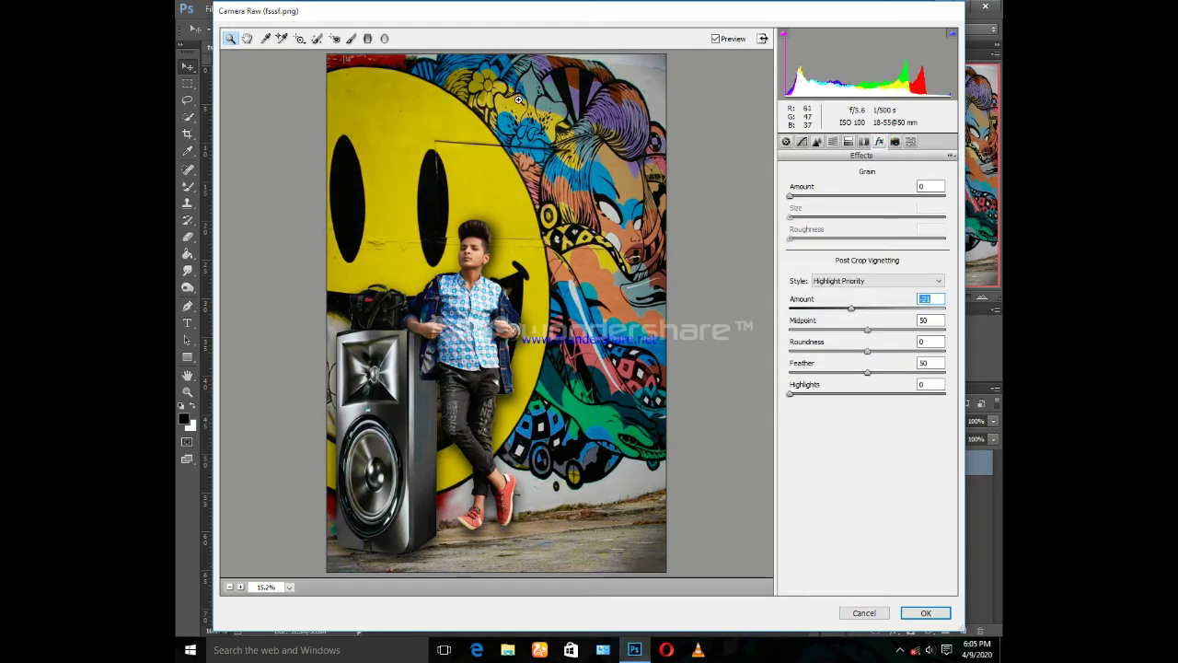
{"action": "left_click", "coordinate": [385, 38]}
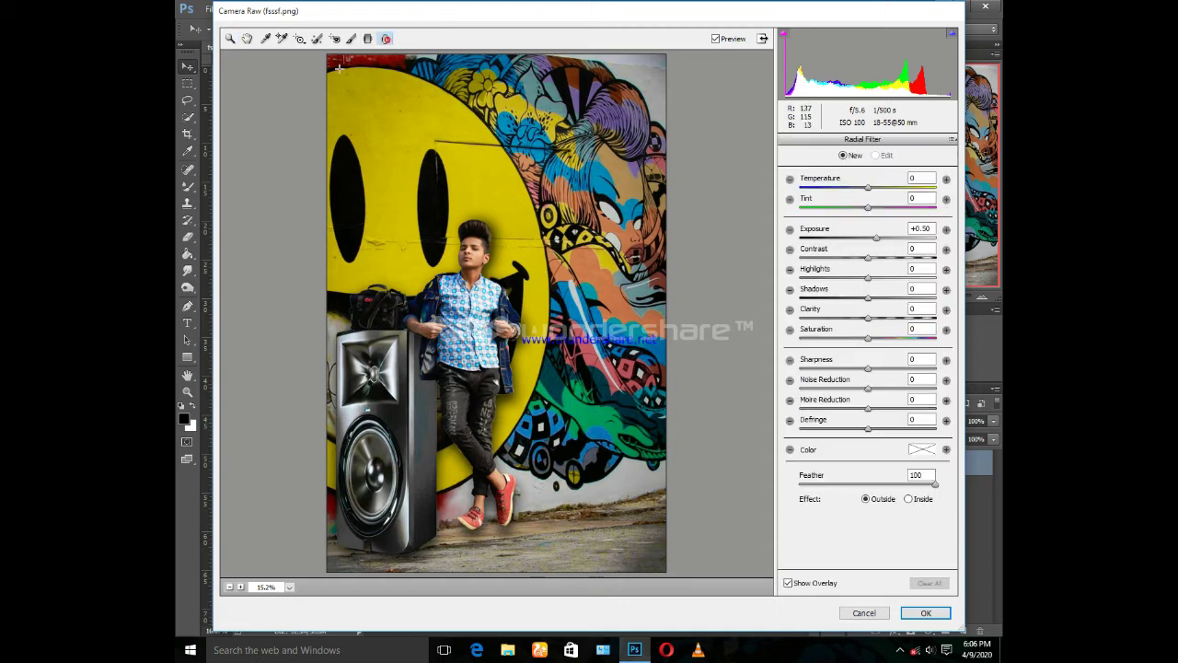
{"action": "mouse_move", "coordinate": [339, 54]}
{"action": "left_mouse_down"}
{"action": "mouse_move", "coordinate": [426, 242]}
{"action": "mouse_move", "coordinate": [627, 470]}
{"action": "left_mouse_up"}
{"action": "left_click_drag", "start_coordinate": [877, 239], "coordinate": [850, 241]}
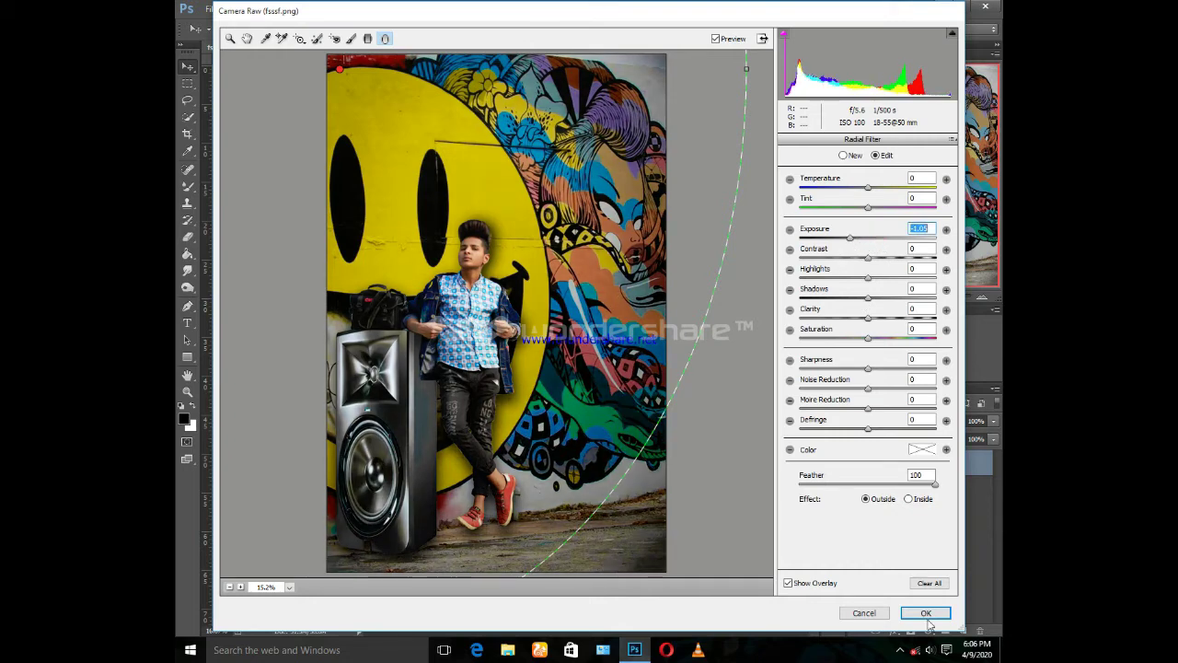
{"action": "left_click", "coordinate": [926, 613]}
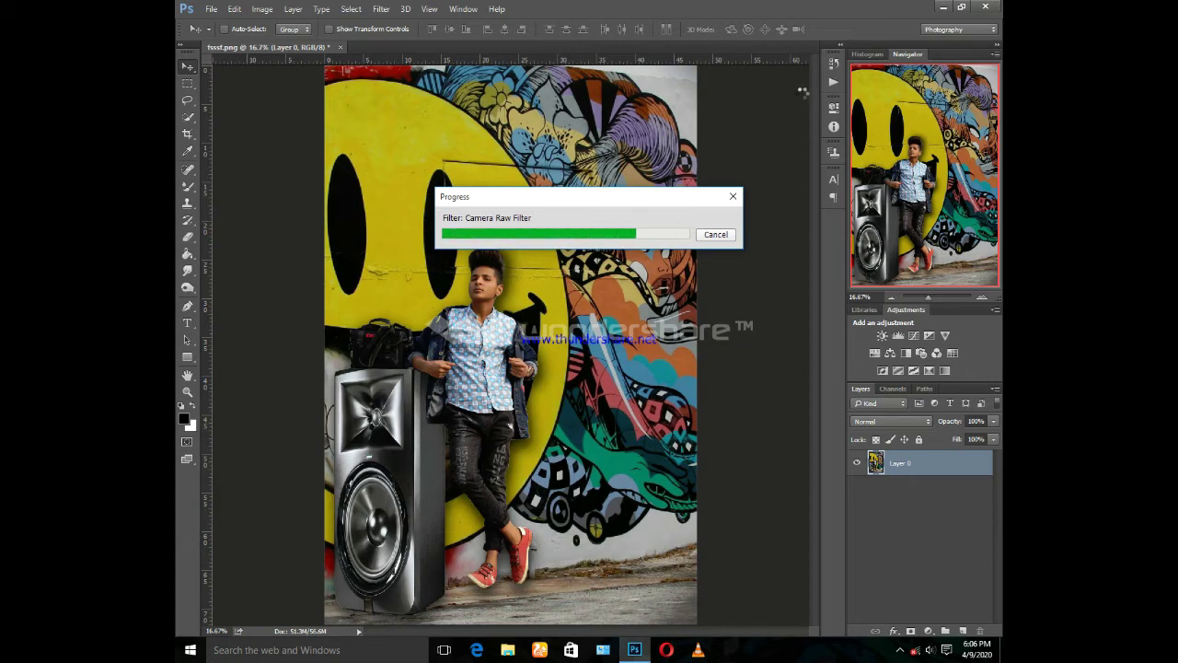
Step: Launch Exposure X4 from Filter > Alien Skin in trial mode and dismiss the other-window notice
{"action": "left_click", "coordinate": [380, 11]}
{"action": "mouse_move", "coordinate": [399, 280]}
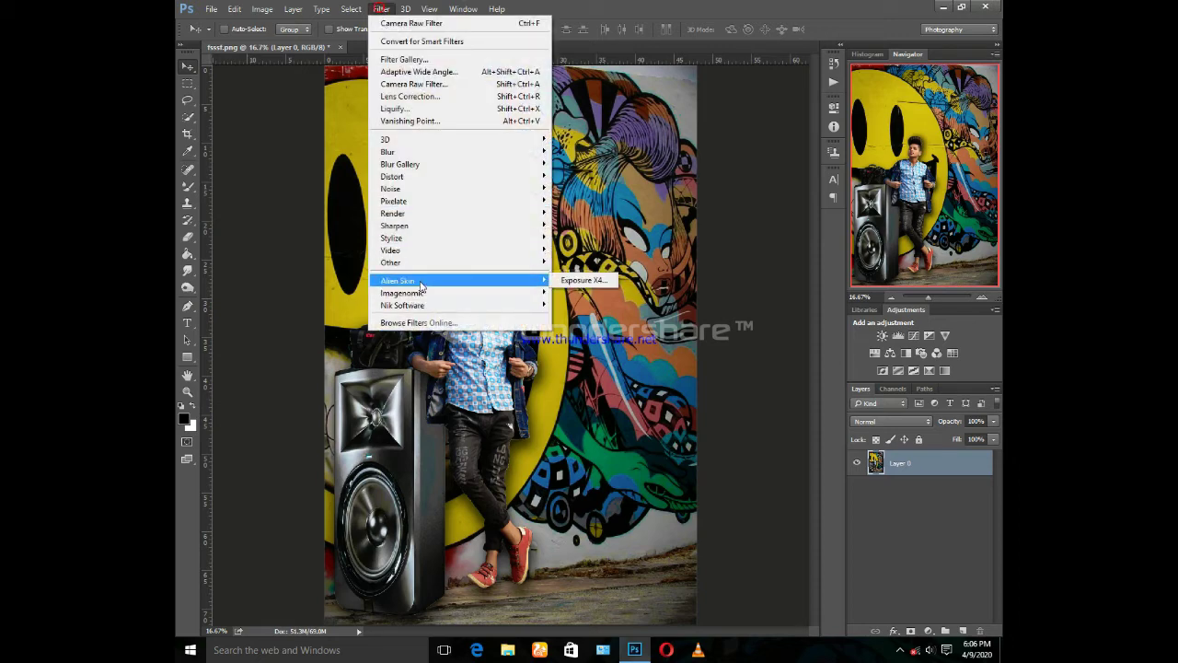
{"action": "left_click", "coordinate": [561, 281]}
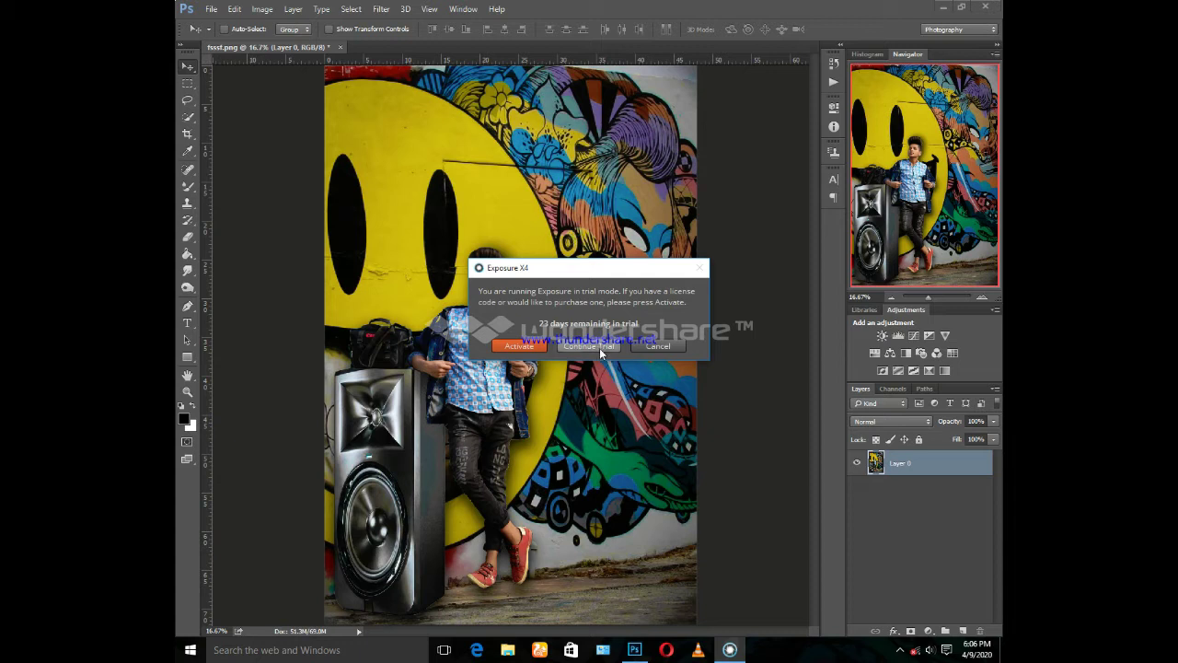
{"action": "left_click", "coordinate": [599, 348]}
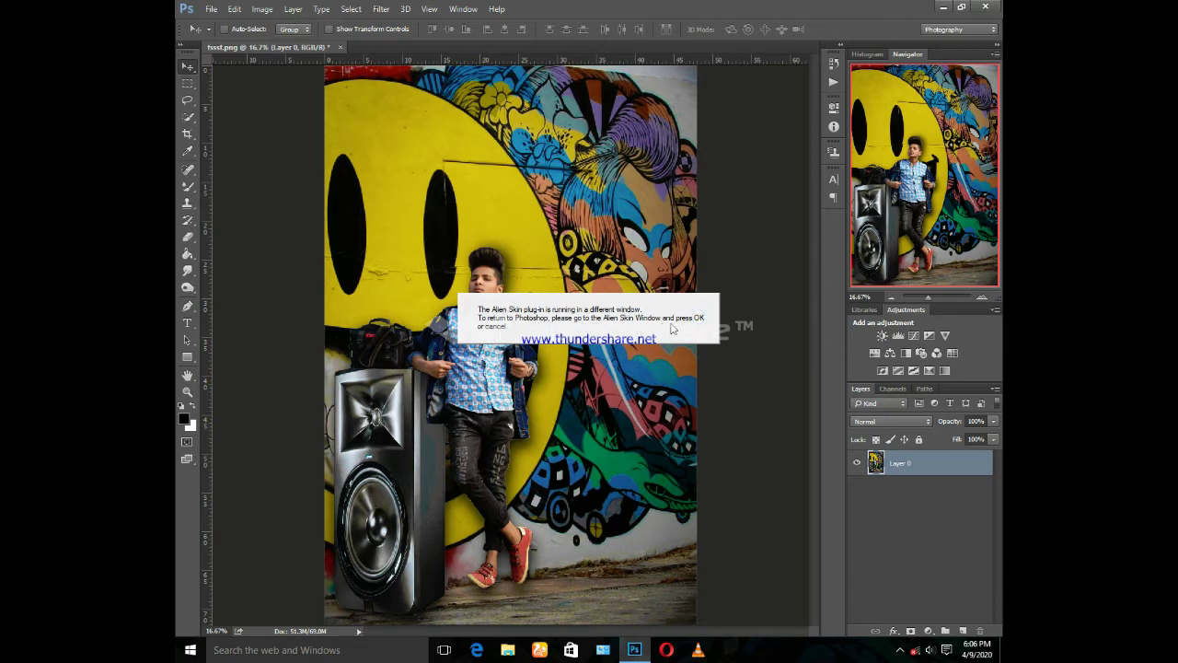
{"action": "left_click", "coordinate": [699, 318]}
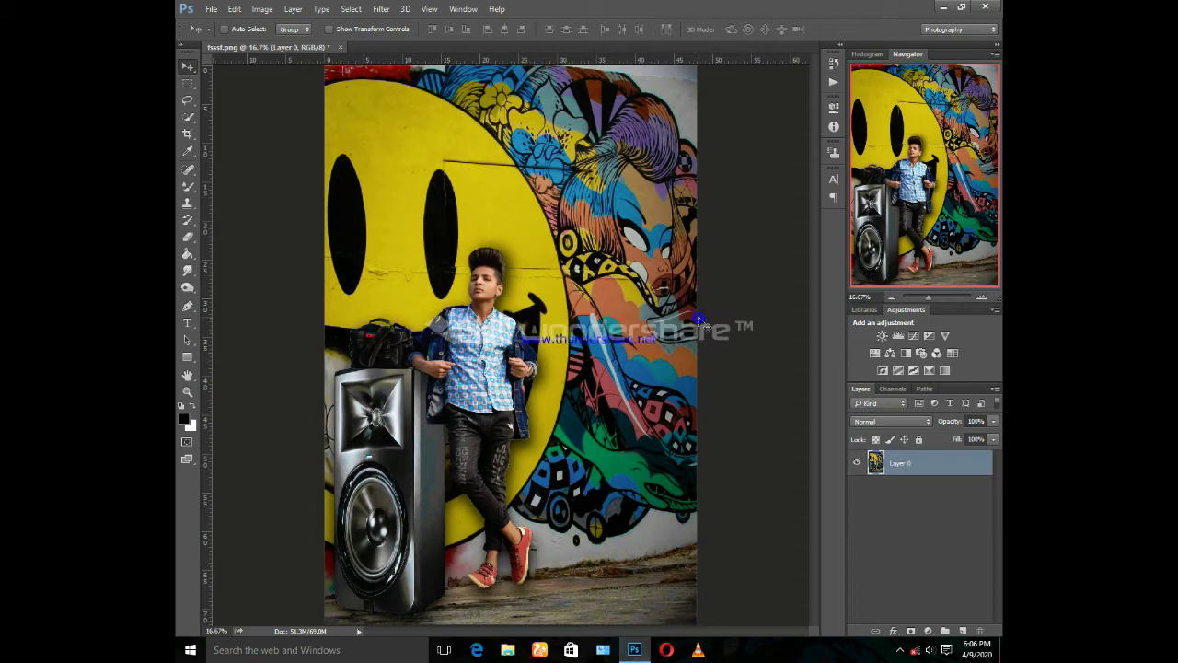
Step: Relaunch Exposure X4, continue the trial, and dismiss the What's New announcement
{"action": "left_click", "coordinate": [382, 9]}
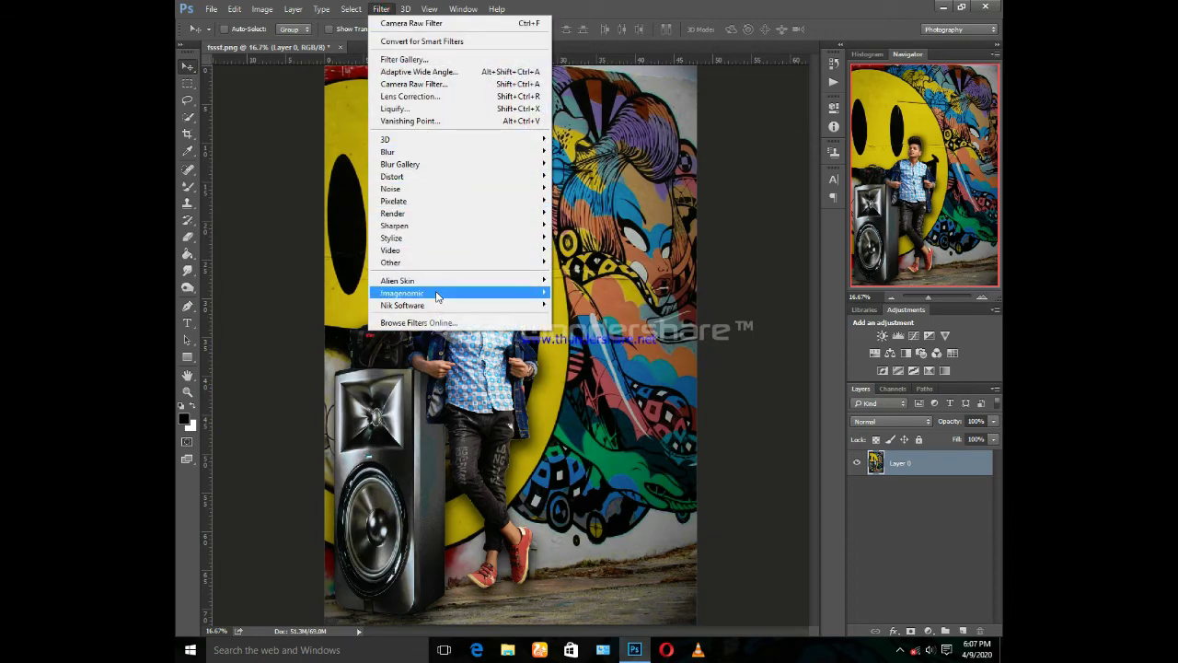
{"action": "mouse_move", "coordinate": [398, 280]}
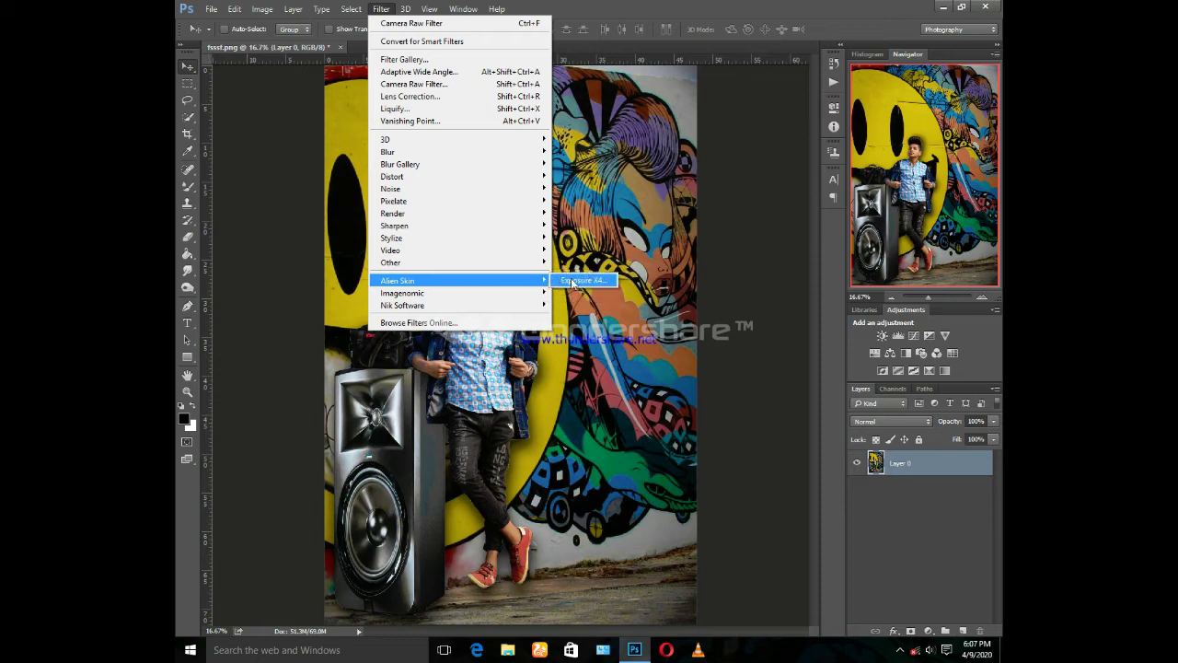
{"action": "left_click", "coordinate": [573, 282]}
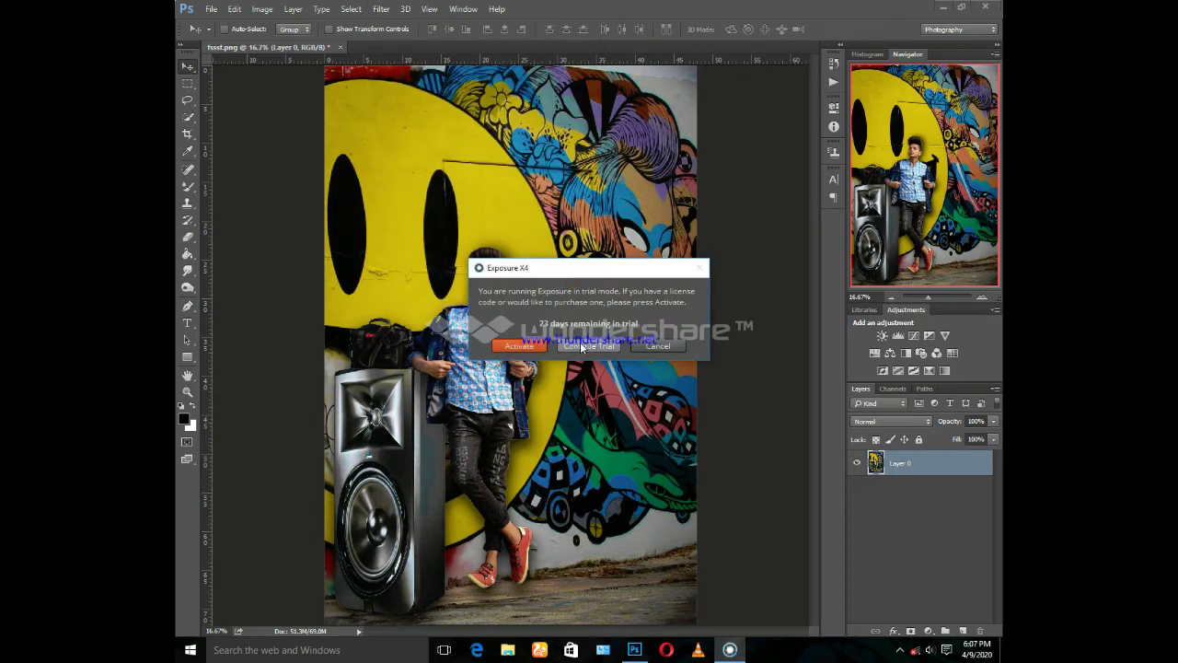
{"action": "left_click", "coordinate": [581, 343]}
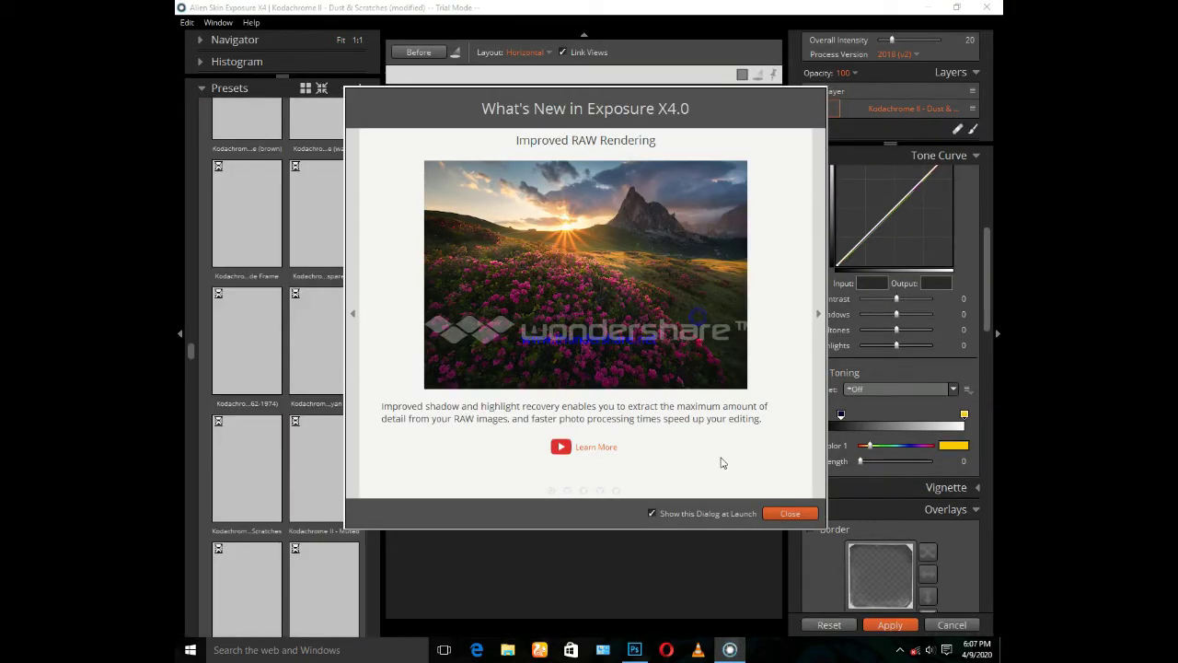
{"action": "left_click", "coordinate": [794, 514]}
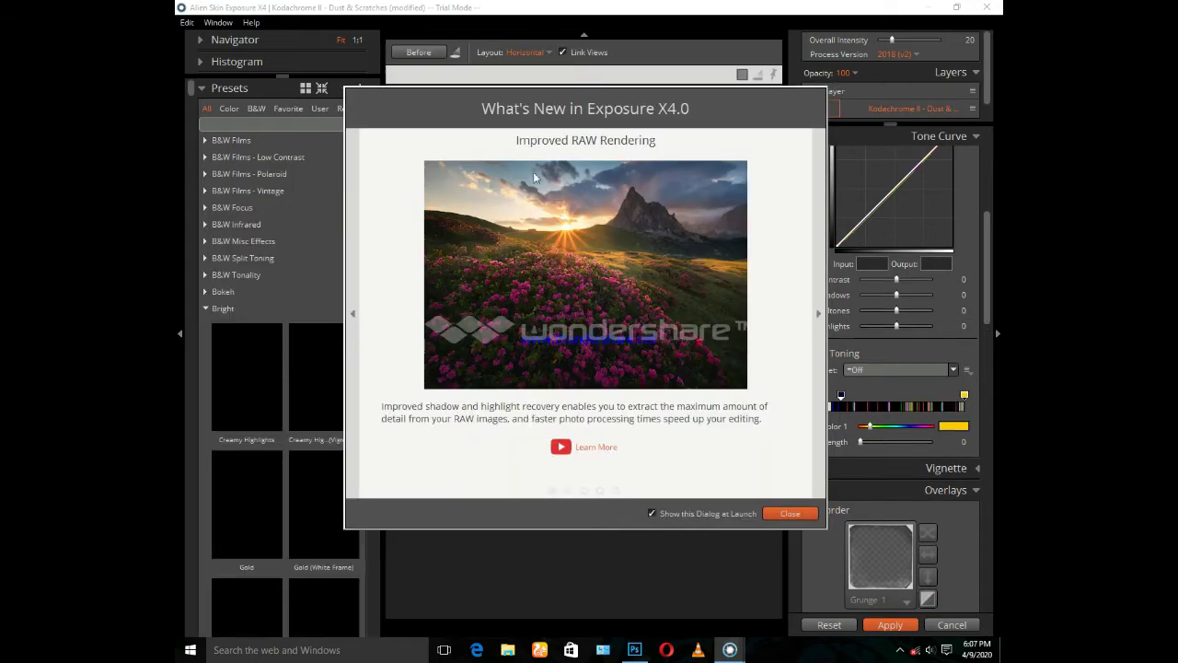
Step: Preview the Kodachrome 35mm - Skin Tone (warm) and Autochrome - Vignette (hard) presets, then undo
{"action": "left_click", "coordinate": [795, 514]}
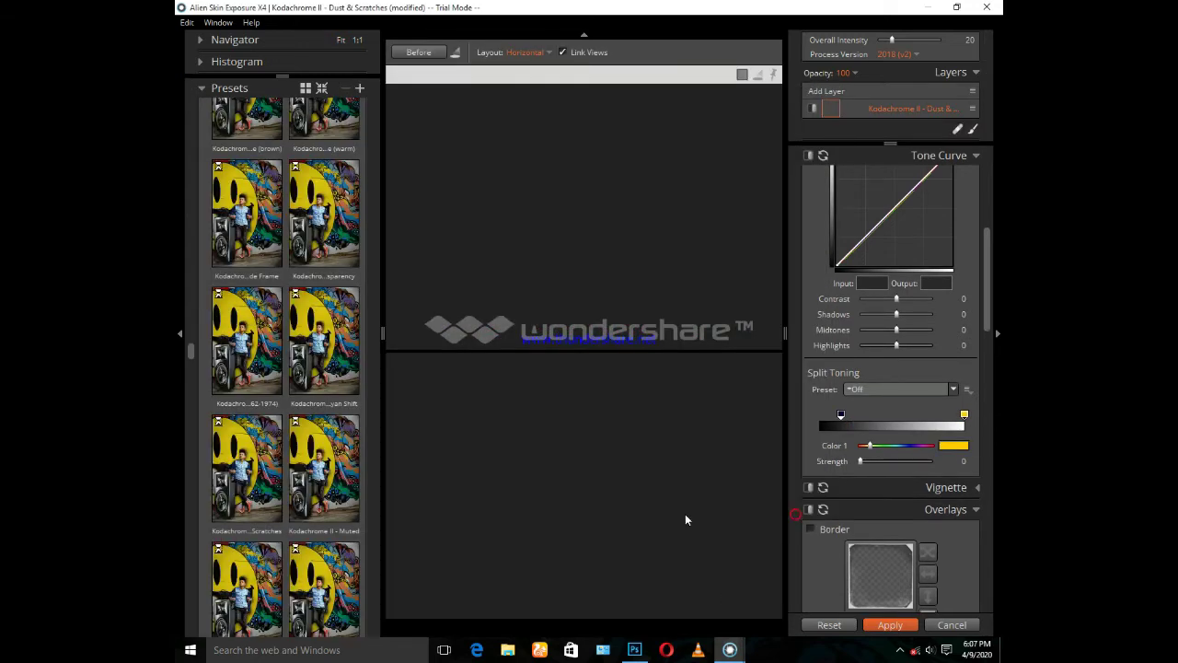
{"action": "scroll", "coordinate": [362, 390], "scroll_direction": "up", "scroll_amount": 2}
{"action": "left_click", "coordinate": [349, 285]}
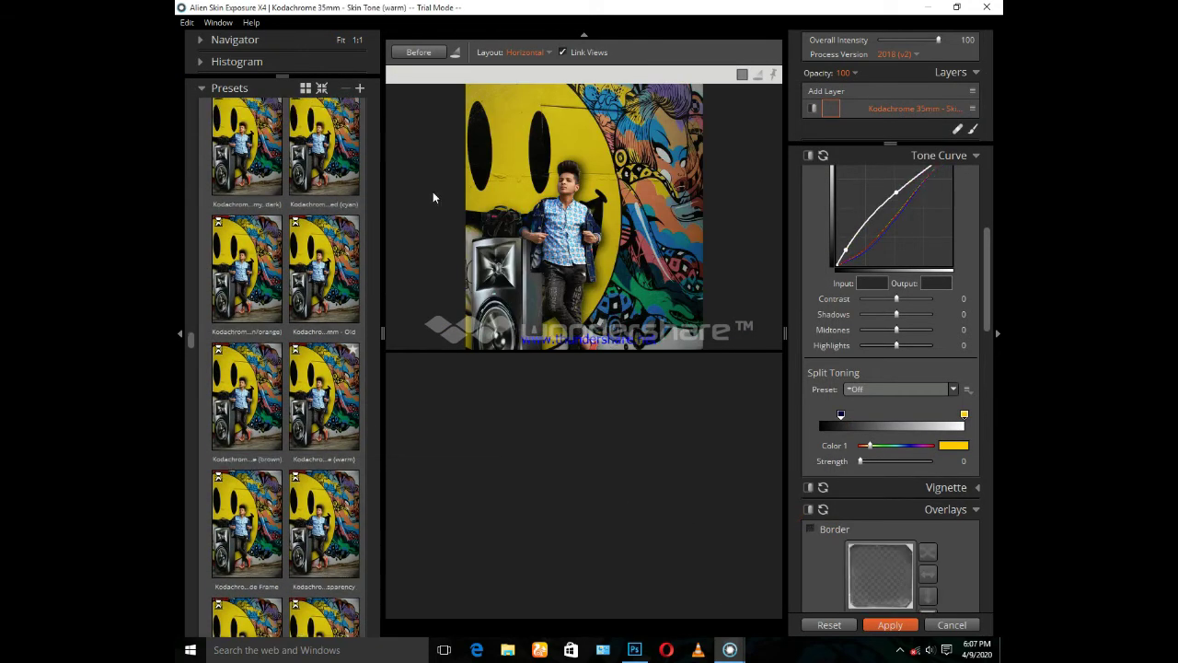
{"action": "scroll", "coordinate": [359, 239], "scroll_direction": "up", "scroll_amount": 2}
{"action": "scroll", "coordinate": [360, 201], "scroll_direction": "up", "scroll_amount": 3}
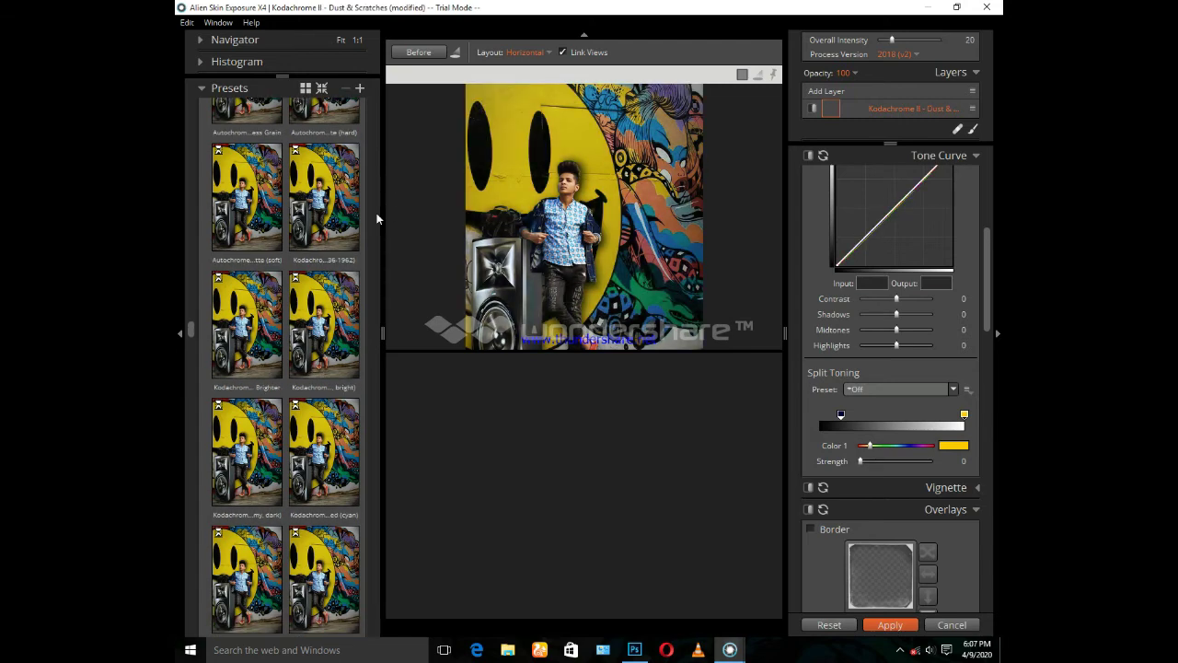
{"action": "scroll", "coordinate": [377, 218], "scroll_direction": "up", "scroll_amount": 3}
{"action": "left_click", "coordinate": [322, 318]}
{"action": "scroll", "coordinate": [296, 240], "scroll_direction": "up", "scroll_amount": 3}
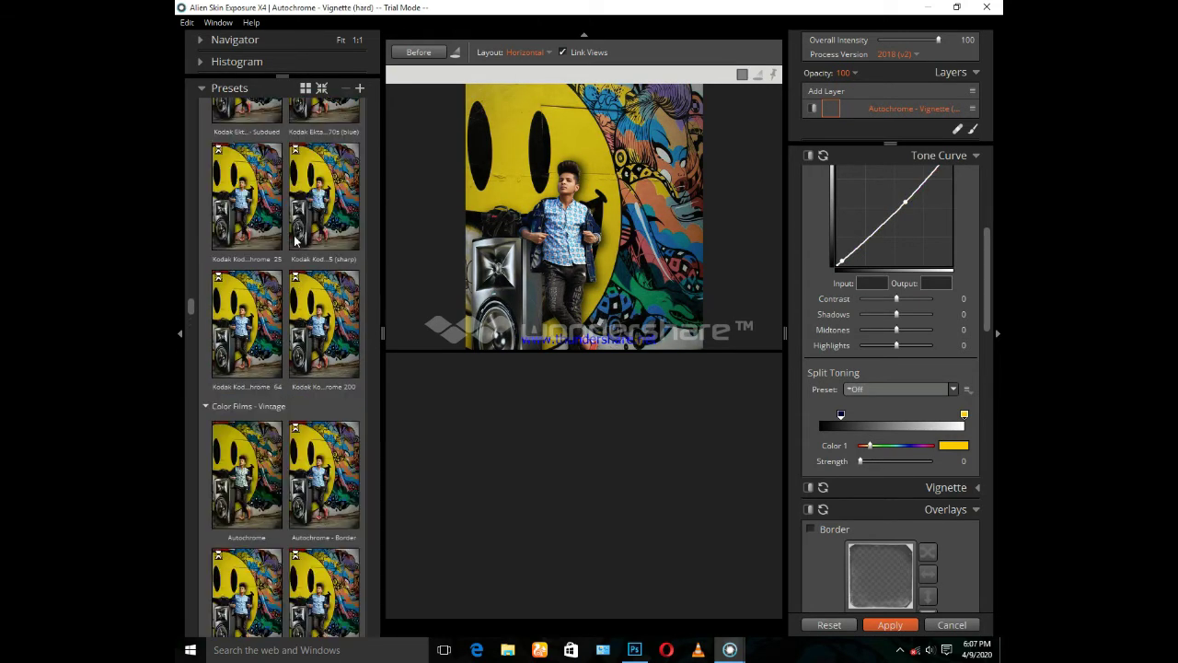
{"action": "scroll", "coordinate": [296, 240], "scroll_direction": "up", "scroll_amount": 2}
{"action": "scroll", "coordinate": [296, 240], "scroll_direction": "up", "scroll_amount": 1}
{"action": "scroll", "coordinate": [295, 241], "scroll_direction": "up", "scroll_amount": 2}
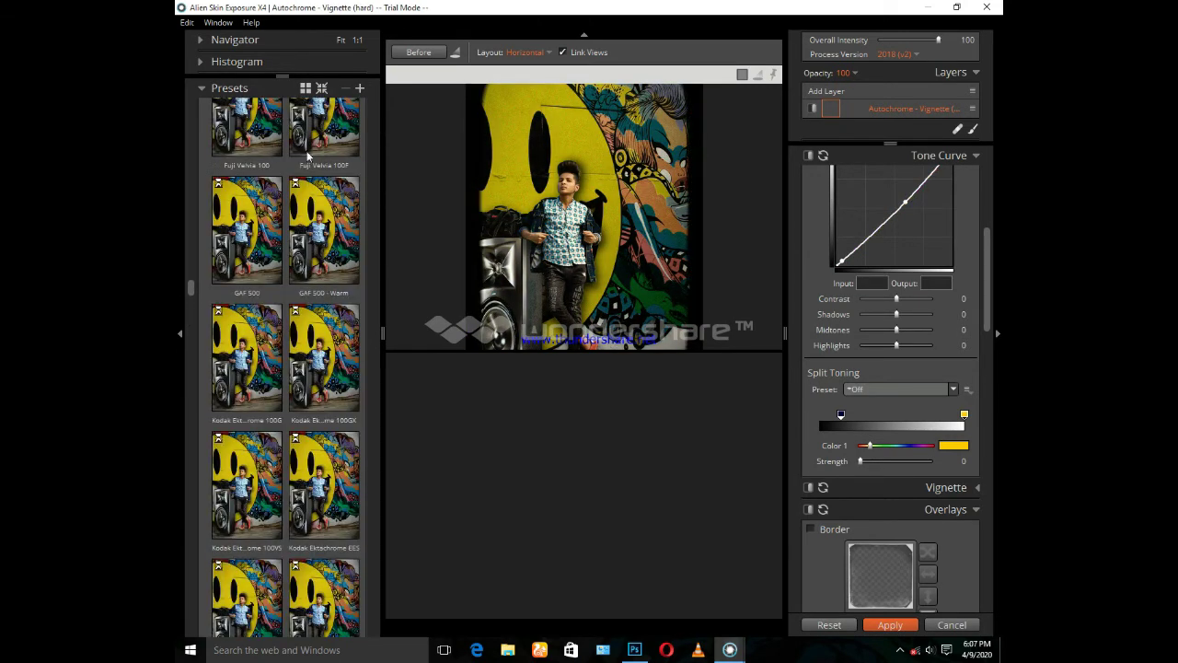
{"action": "scroll", "coordinate": [309, 156], "scroll_direction": "down", "scroll_amount": 3}
{"action": "key", "text": "ctrl+z"}
Step: Try the Sharpened, Wizard of Oz - Sepia and 669 - Yellowed presets on the portrait
{"action": "scroll", "coordinate": [317, 184], "scroll_direction": "up", "scroll_amount": 1}
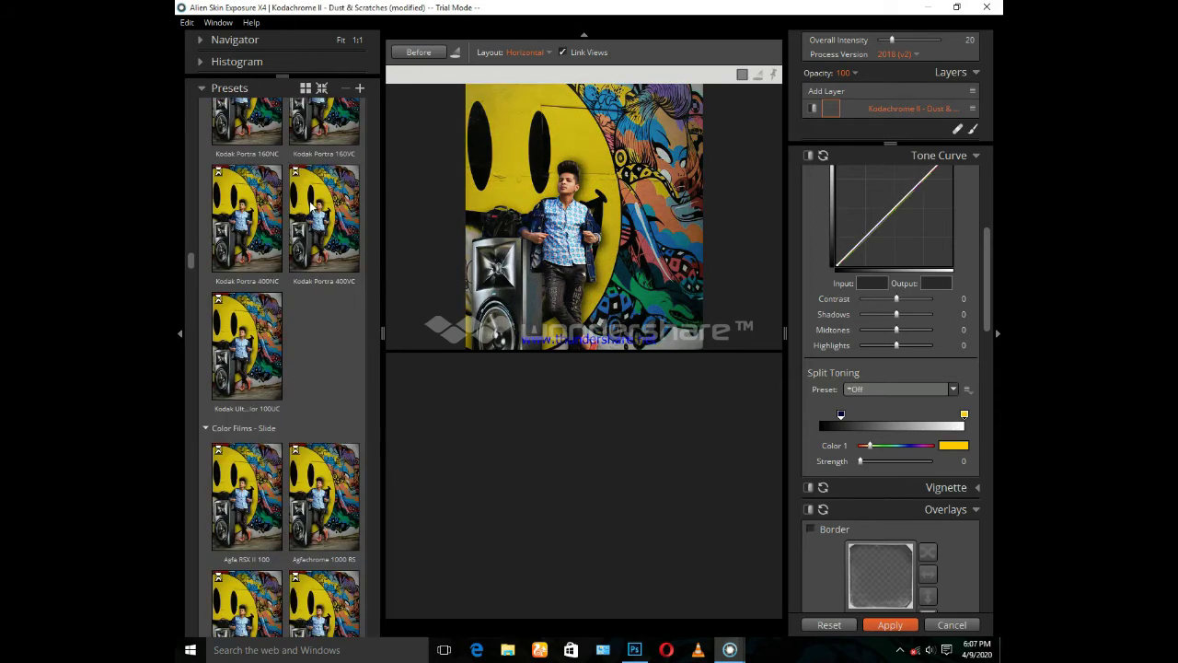
{"action": "scroll", "coordinate": [311, 207], "scroll_direction": "up", "scroll_amount": 2}
{"action": "scroll", "coordinate": [311, 206], "scroll_direction": "up", "scroll_amount": 2}
{"action": "scroll", "coordinate": [311, 206], "scroll_direction": "up", "scroll_amount": 2}
{"action": "scroll", "coordinate": [311, 206], "scroll_direction": "up", "scroll_amount": 2}
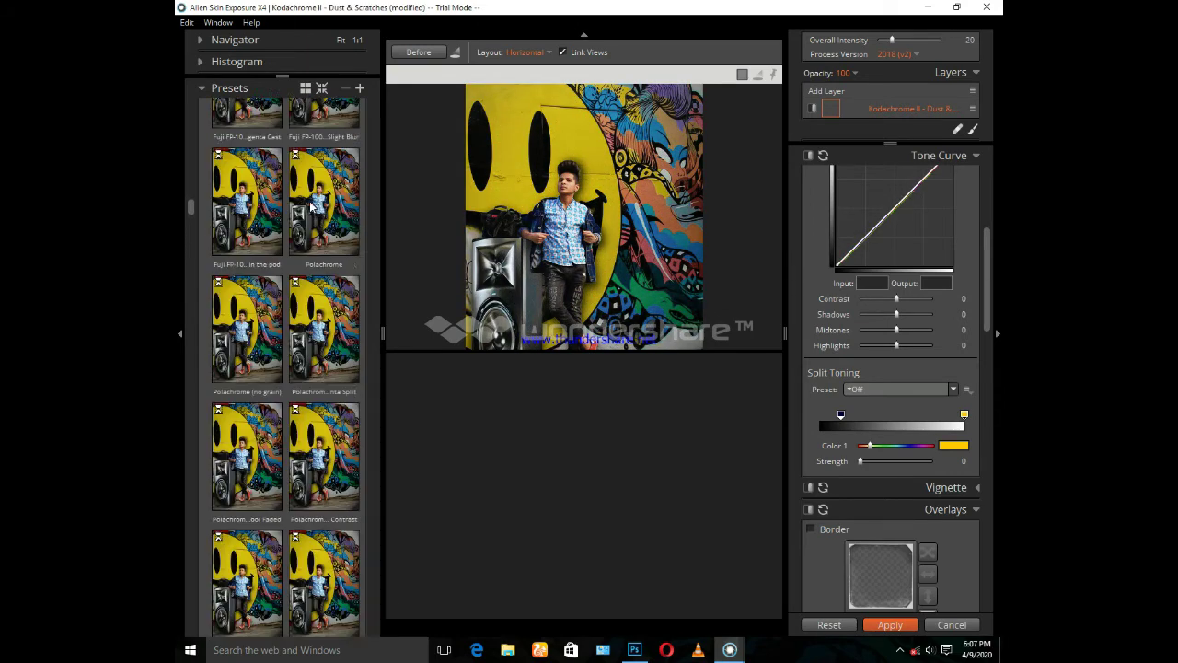
{"action": "scroll", "coordinate": [312, 206], "scroll_direction": "up", "scroll_amount": 2}
{"action": "scroll", "coordinate": [311, 207], "scroll_direction": "up", "scroll_amount": 2}
{"action": "scroll", "coordinate": [312, 206], "scroll_direction": "up", "scroll_amount": 2}
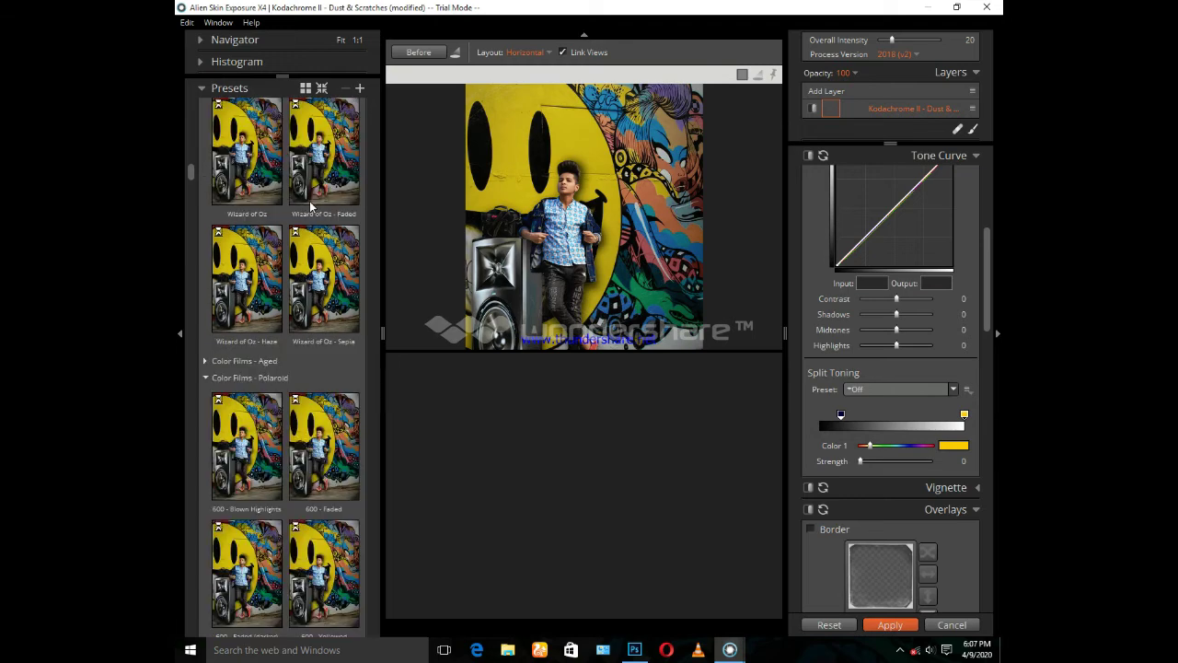
{"action": "scroll", "coordinate": [311, 206], "scroll_direction": "up", "scroll_amount": 2}
{"action": "scroll", "coordinate": [312, 207], "scroll_direction": "up", "scroll_amount": 2}
{"action": "scroll", "coordinate": [312, 206], "scroll_direction": "up", "scroll_amount": 2}
{"action": "scroll", "coordinate": [312, 206], "scroll_direction": "up", "scroll_amount": 2}
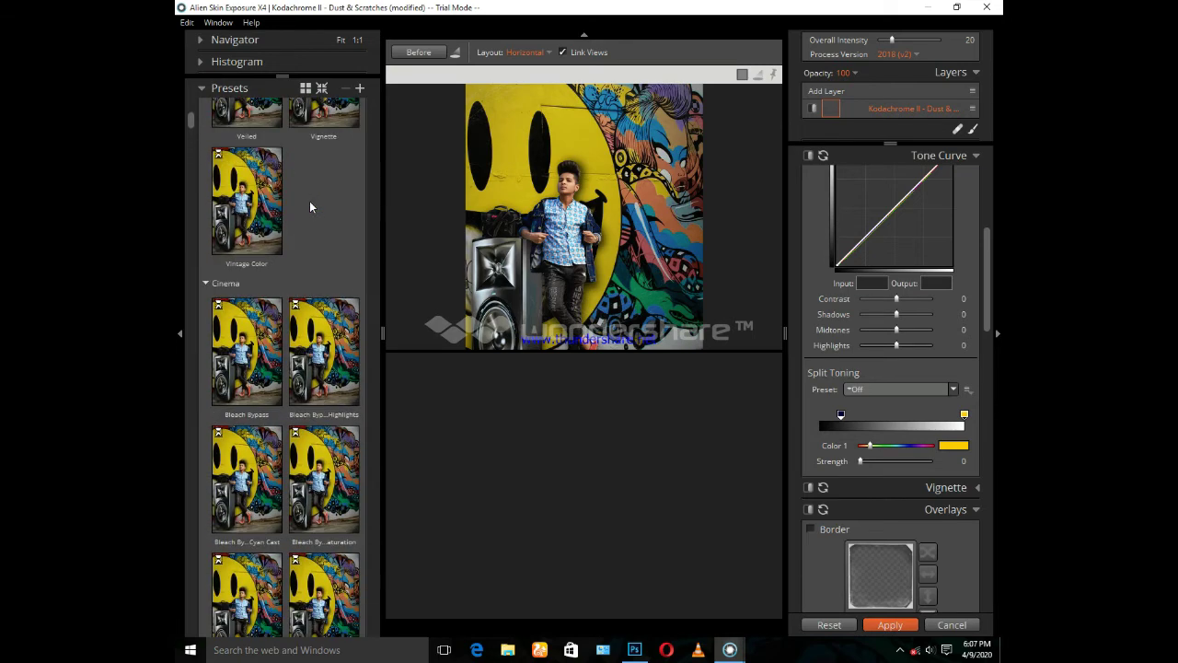
{"action": "scroll", "coordinate": [310, 208], "scroll_direction": "up", "scroll_amount": 3}
{"action": "scroll", "coordinate": [310, 207], "scroll_direction": "up", "scroll_amount": 3}
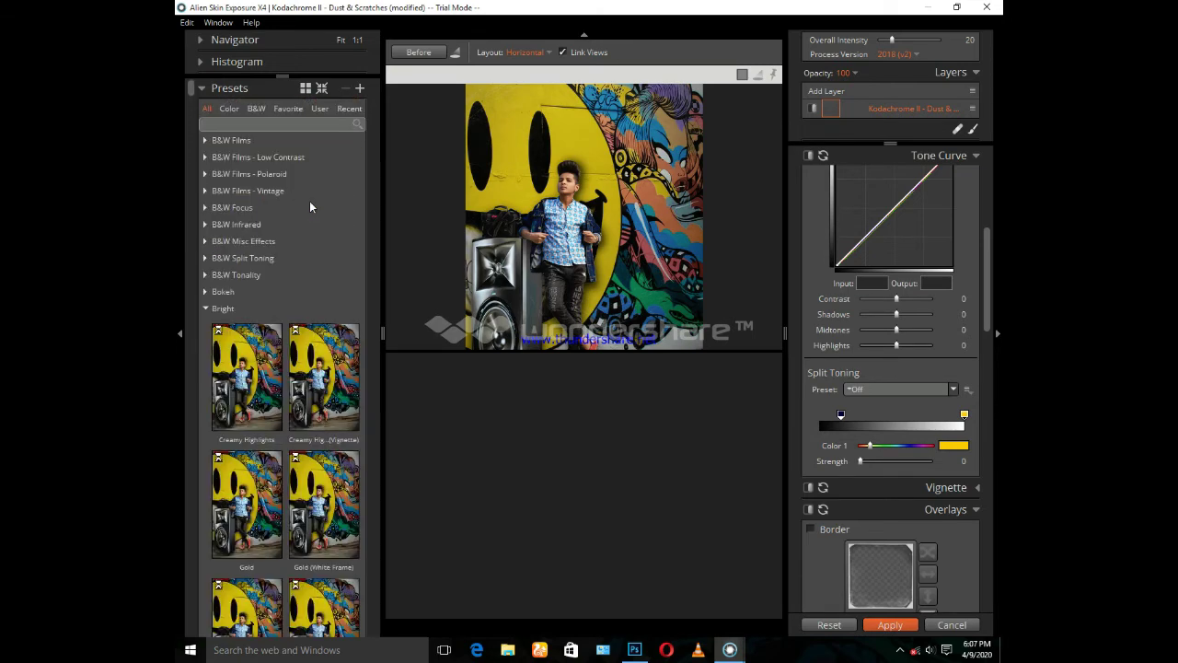
{"action": "scroll", "coordinate": [310, 208], "scroll_direction": "down", "scroll_amount": 3}
{"action": "scroll", "coordinate": [311, 206], "scroll_direction": "down", "scroll_amount": 1}
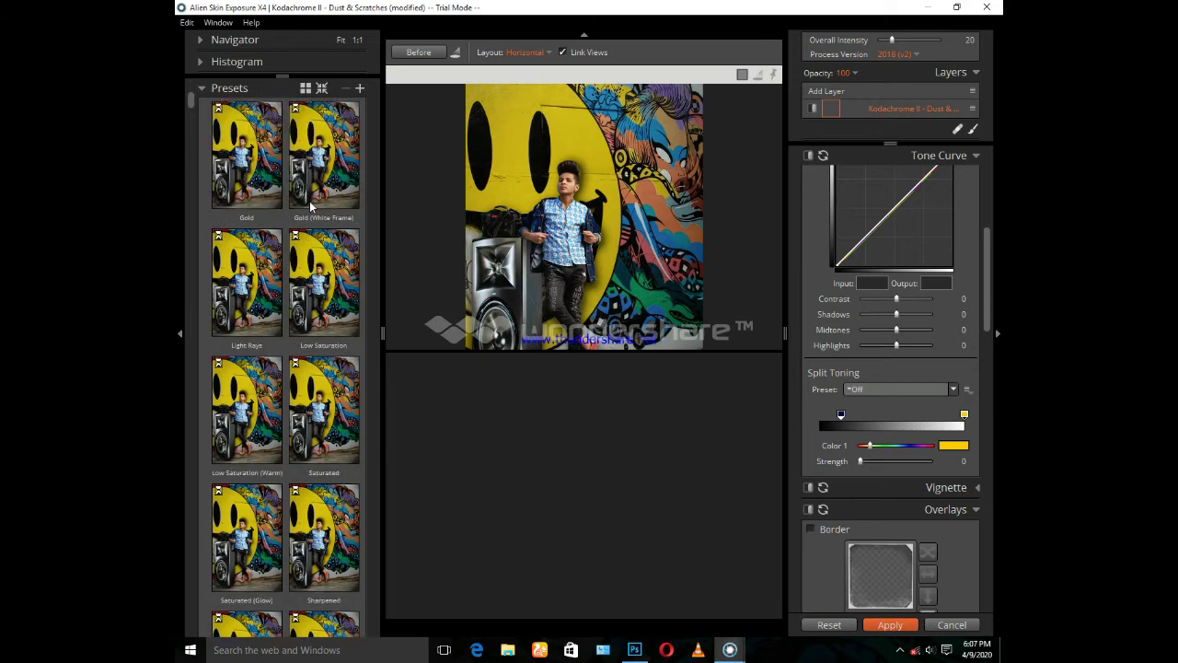
{"action": "scroll", "coordinate": [307, 198], "scroll_direction": "down", "scroll_amount": 3}
{"action": "scroll", "coordinate": [297, 359], "scroll_direction": "down", "scroll_amount": 3}
{"action": "left_click", "coordinate": [304, 365]}
{"action": "scroll", "coordinate": [304, 366], "scroll_direction": "down", "scroll_amount": 2}
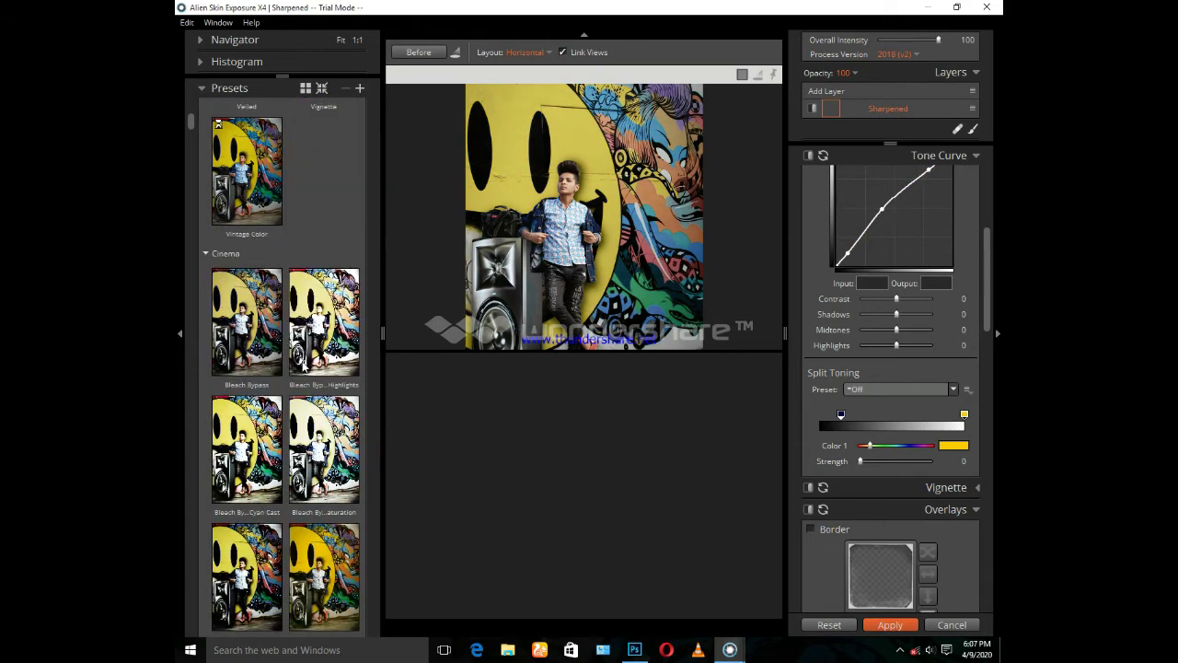
{"action": "scroll", "coordinate": [304, 365], "scroll_direction": "down", "scroll_amount": 2}
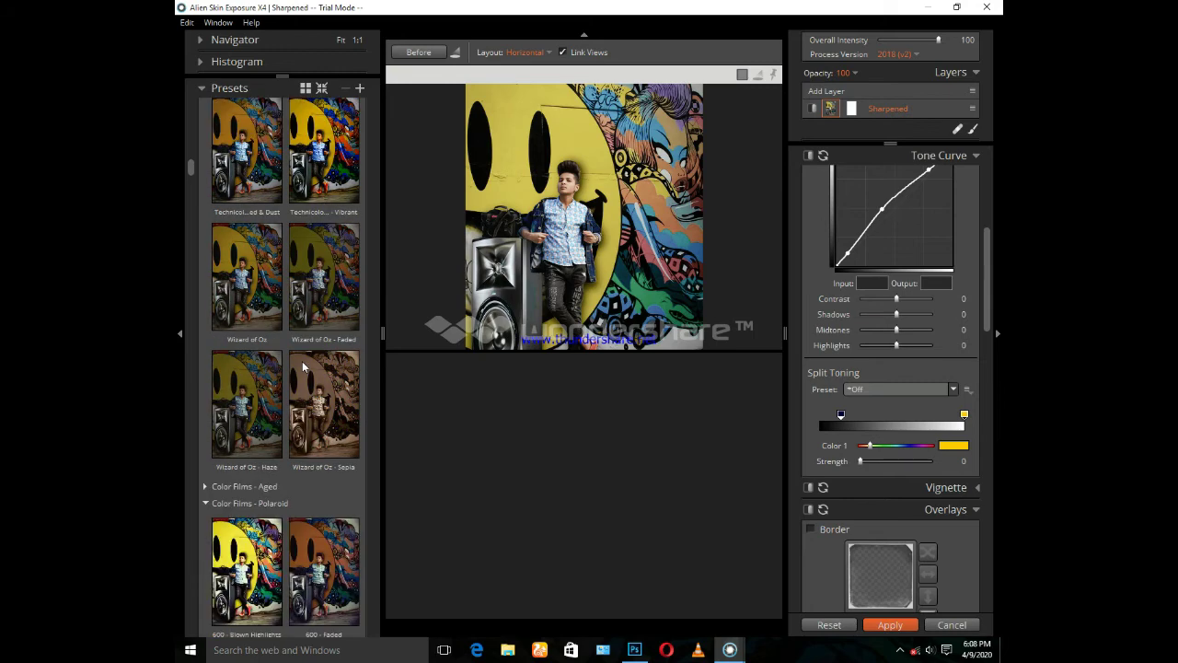
{"action": "left_click", "coordinate": [304, 366]}
{"action": "scroll", "coordinate": [304, 422], "scroll_direction": "down", "scroll_amount": 2}
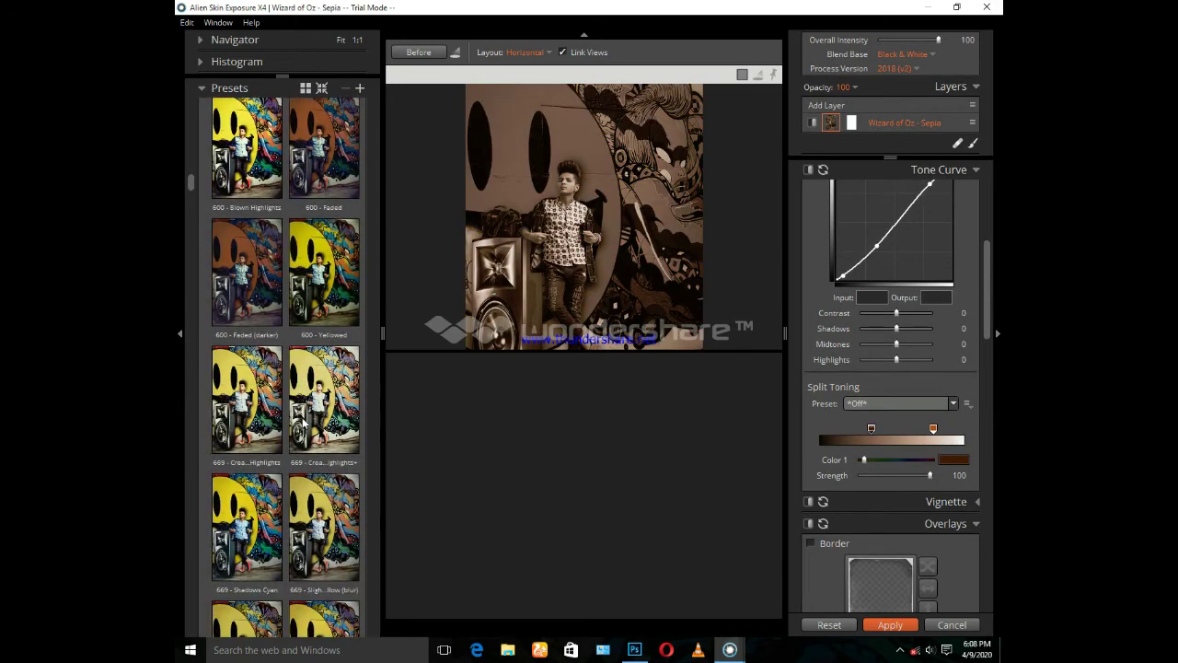
{"action": "left_click", "coordinate": [267, 440]}
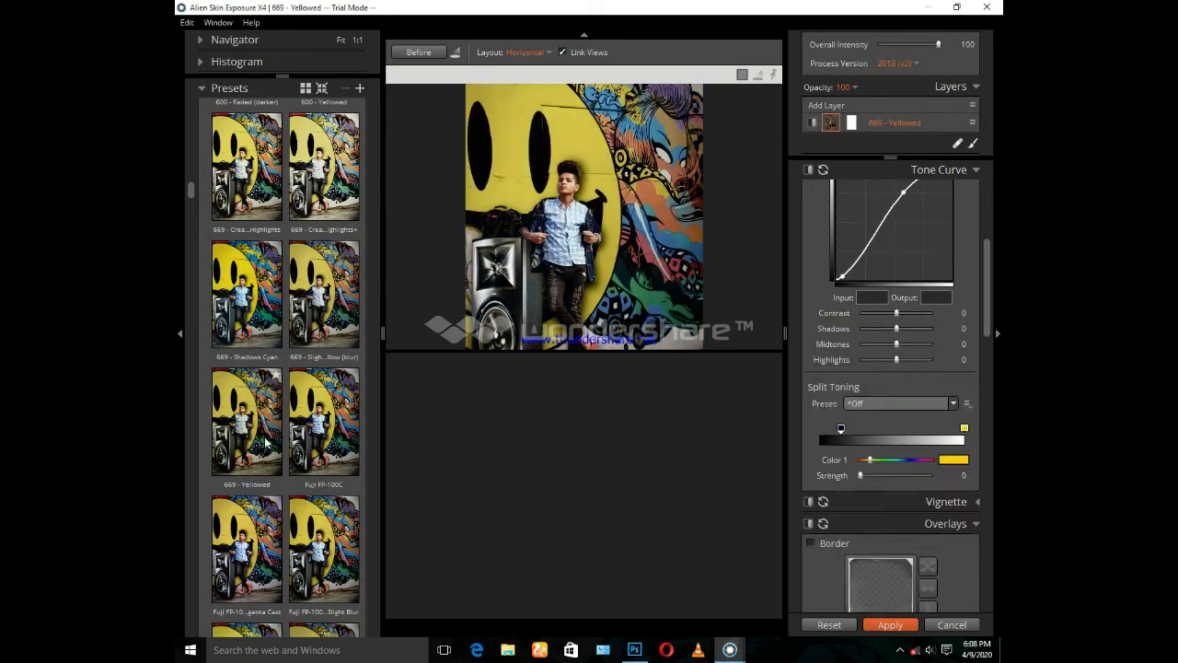
Step: Apply the Kodachrome II - Dust & Scratches preset and send it back to Photoshop
{"action": "scroll", "coordinate": [266, 442], "scroll_direction": "down", "scroll_amount": 1}
{"action": "scroll", "coordinate": [267, 443], "scroll_direction": "down", "scroll_amount": 2}
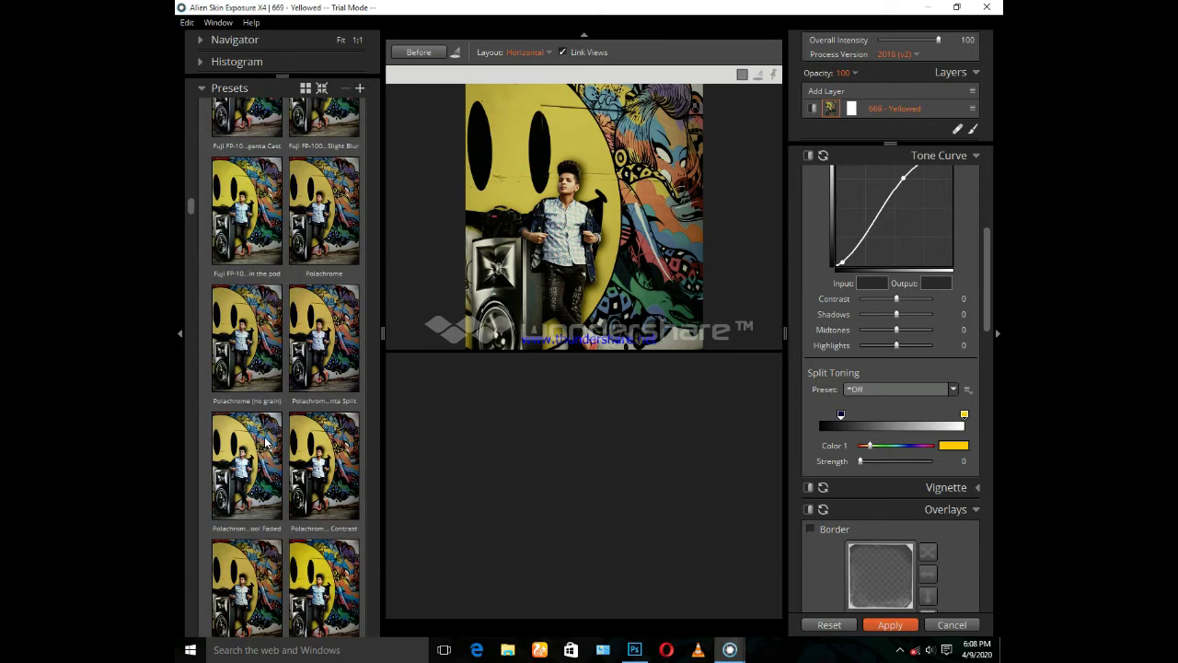
{"action": "scroll", "coordinate": [266, 443], "scroll_direction": "down", "scroll_amount": 2}
{"action": "scroll", "coordinate": [266, 443], "scroll_direction": "down", "scroll_amount": 2}
{"action": "scroll", "coordinate": [266, 442], "scroll_direction": "down", "scroll_amount": 2}
{"action": "scroll", "coordinate": [266, 443], "scroll_direction": "down", "scroll_amount": 3}
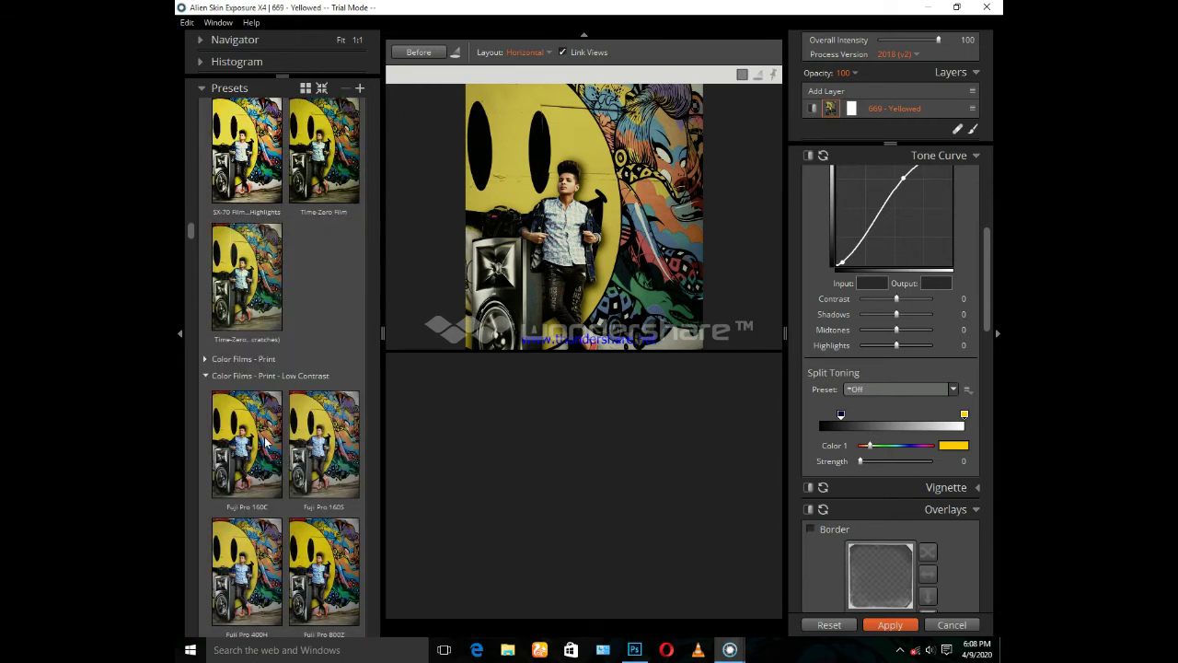
{"action": "scroll", "coordinate": [266, 443], "scroll_direction": "down", "scroll_amount": 2}
{"action": "scroll", "coordinate": [266, 443], "scroll_direction": "down", "scroll_amount": 3}
{"action": "scroll", "coordinate": [266, 443], "scroll_direction": "down", "scroll_amount": 2}
{"action": "scroll", "coordinate": [266, 443], "scroll_direction": "down", "scroll_amount": 2}
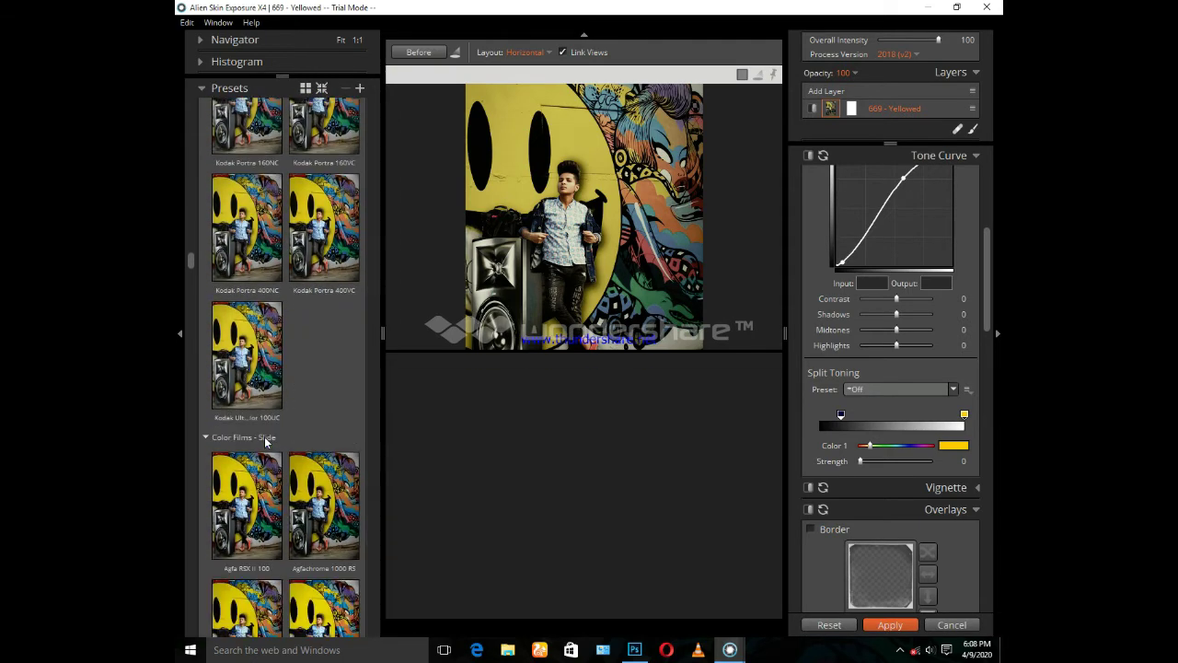
{"action": "scroll", "coordinate": [266, 442], "scroll_direction": "down", "scroll_amount": 2}
{"action": "scroll", "coordinate": [266, 443], "scroll_direction": "down", "scroll_amount": 2}
{"action": "scroll", "coordinate": [266, 442], "scroll_direction": "down", "scroll_amount": 2}
{"action": "scroll", "coordinate": [266, 443], "scroll_direction": "down", "scroll_amount": 2}
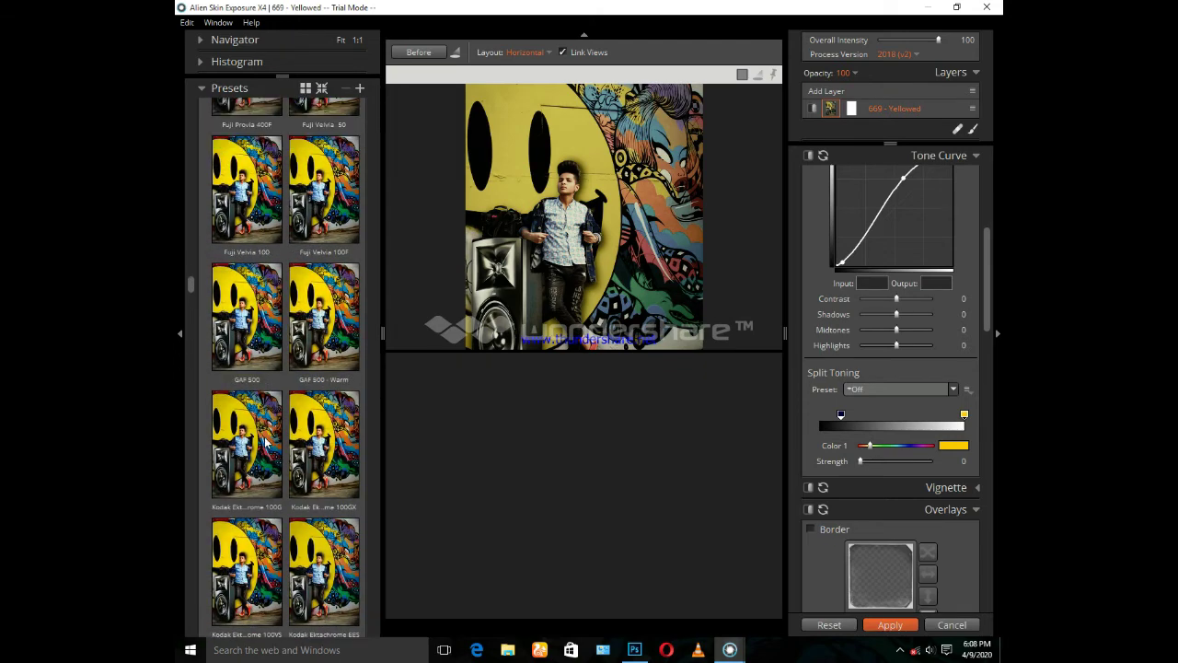
{"action": "scroll", "coordinate": [266, 443], "scroll_direction": "down", "scroll_amount": 2}
{"action": "scroll", "coordinate": [266, 443], "scroll_direction": "down", "scroll_amount": 2}
{"action": "scroll", "coordinate": [266, 443], "scroll_direction": "down", "scroll_amount": 2}
{"action": "scroll", "coordinate": [266, 443], "scroll_direction": "down", "scroll_amount": 2}
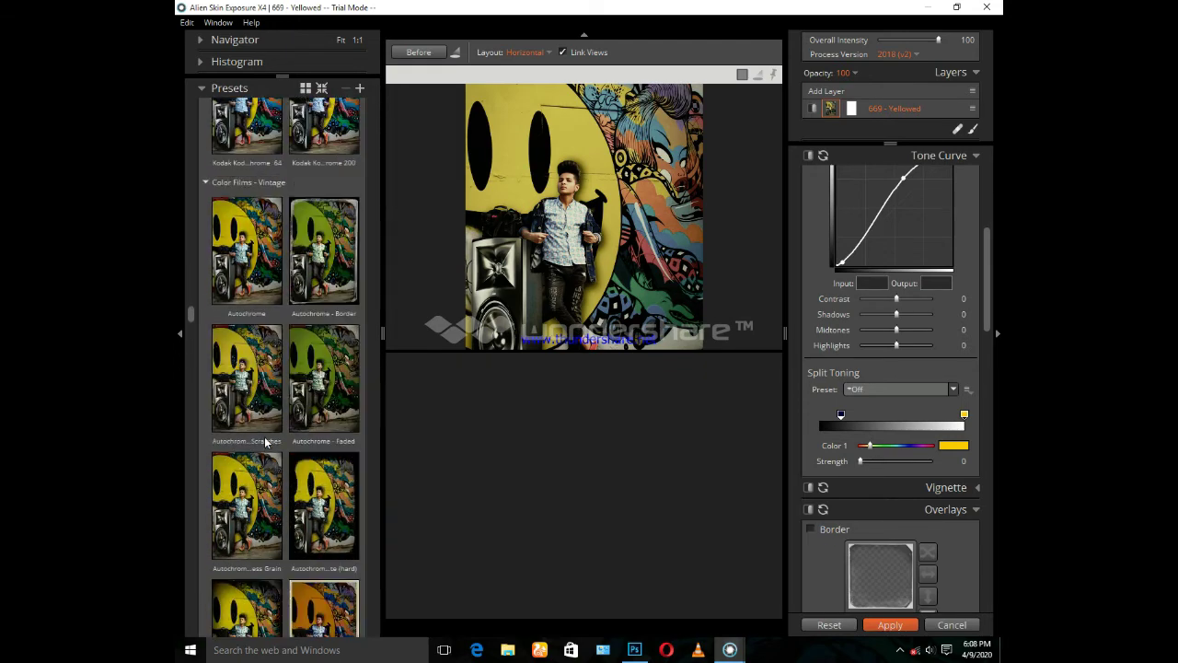
{"action": "scroll", "coordinate": [265, 442], "scroll_direction": "down", "scroll_amount": 2}
{"action": "scroll", "coordinate": [265, 443], "scroll_direction": "down", "scroll_amount": 2}
{"action": "scroll", "coordinate": [265, 443], "scroll_direction": "down", "scroll_amount": 2}
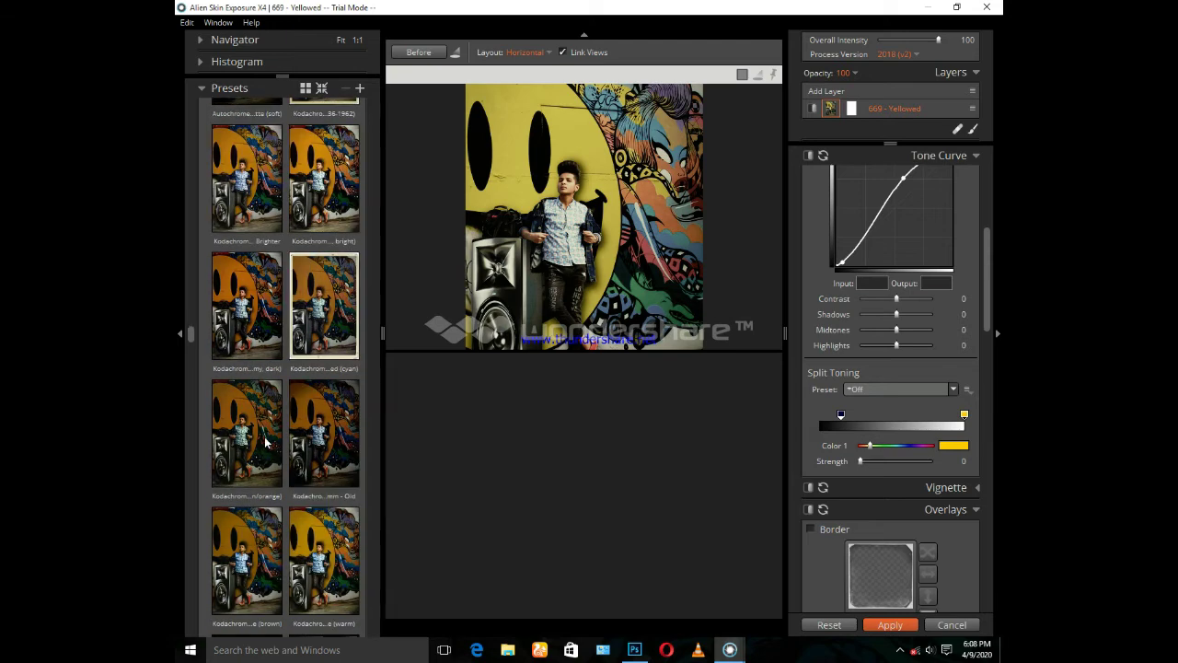
{"action": "scroll", "coordinate": [265, 443], "scroll_direction": "down", "scroll_amount": 2}
{"action": "scroll", "coordinate": [265, 443], "scroll_direction": "down", "scroll_amount": 3}
{"action": "scroll", "coordinate": [265, 443], "scroll_direction": "down", "scroll_amount": 3}
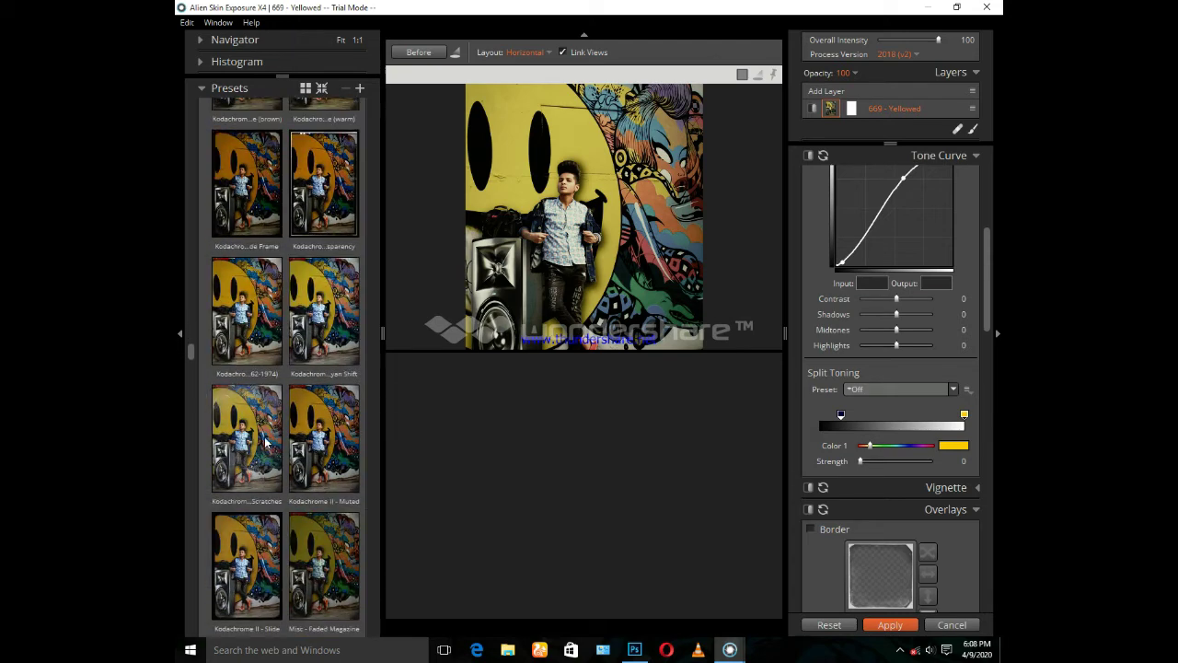
{"action": "left_click", "coordinate": [257, 406]}
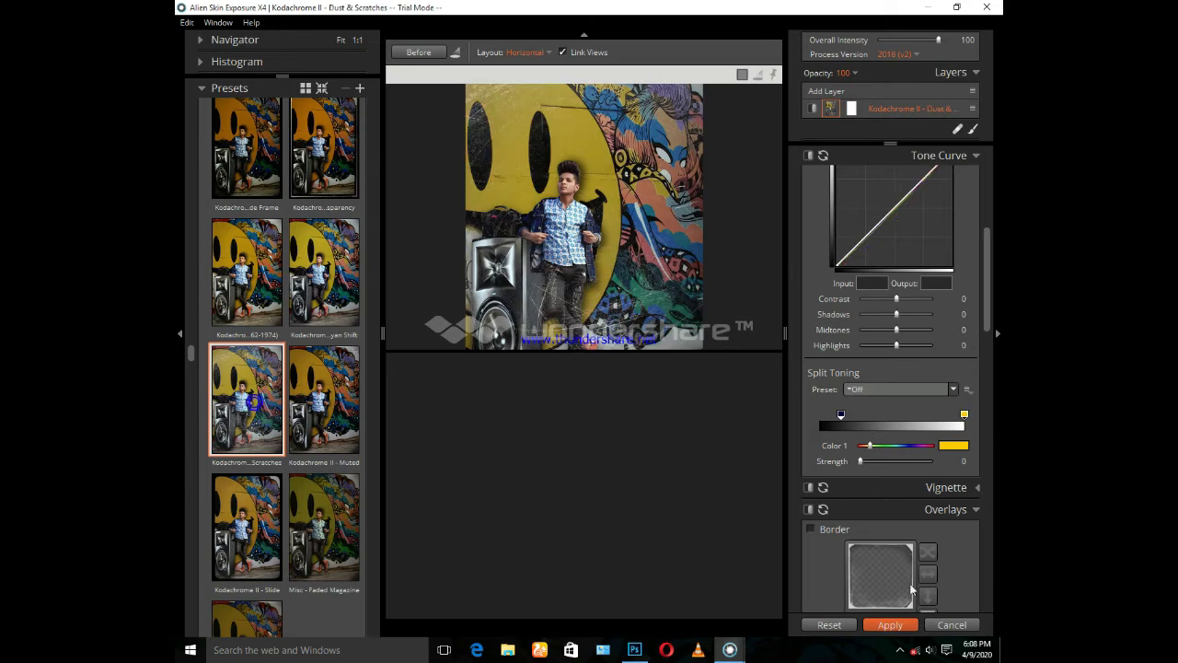
{"action": "left_click", "coordinate": [906, 626]}
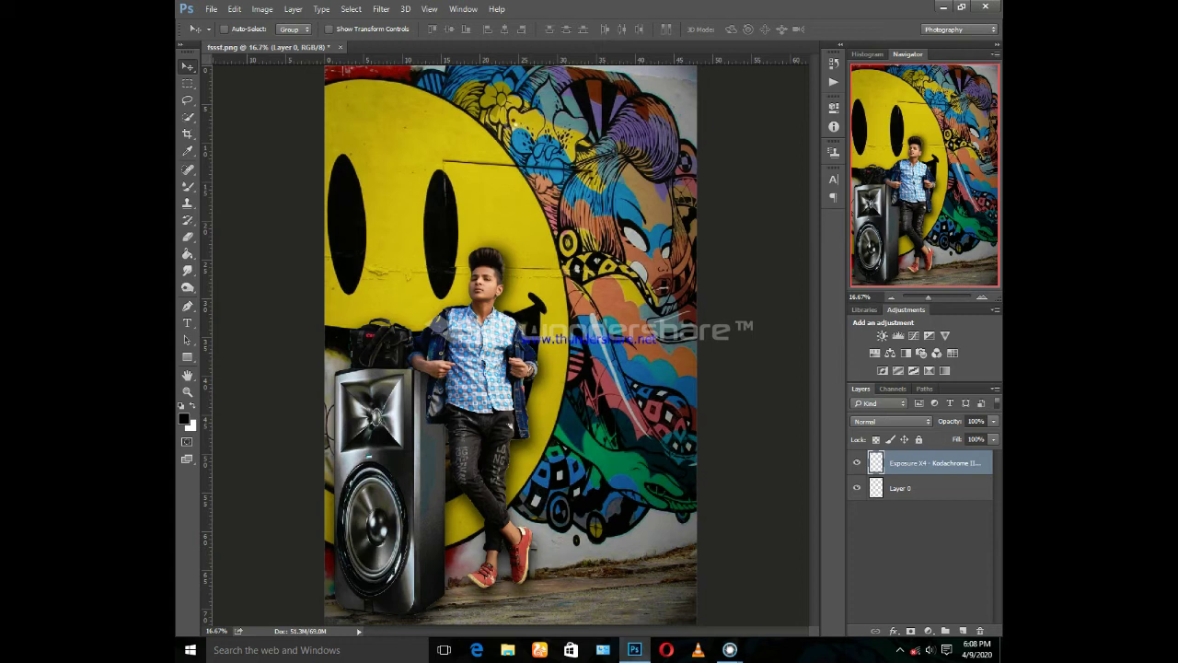
Step: Check the new Exposure X4 - Kodachrome II layer, then go to Filter > Liquify
{"action": "left_click", "coordinate": [470, 168]}
{"action": "left_click", "coordinate": [901, 650]}
{"action": "left_click", "coordinate": [902, 609]}
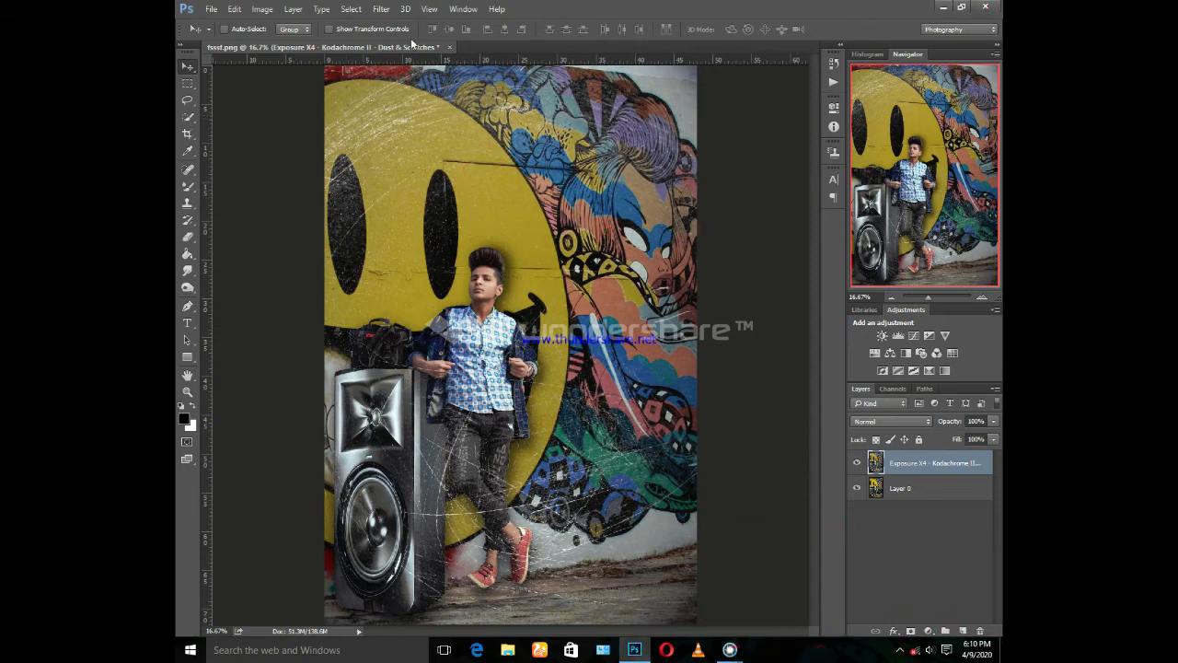
{"action": "left_click", "coordinate": [381, 8]}
Step: In Liquify, zoom in on the head and push the top of the hair outward
{"action": "left_click", "coordinate": [411, 107]}
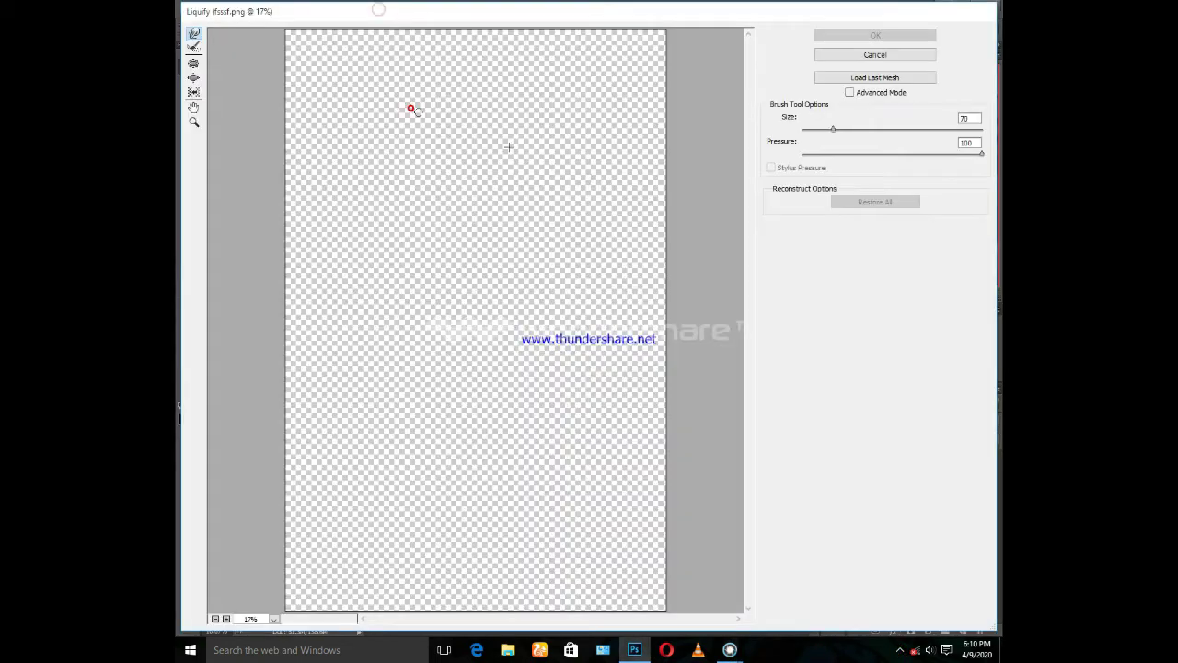
{"action": "scroll", "coordinate": [591, 181], "scroll_direction": "up", "scroll_amount": 4}
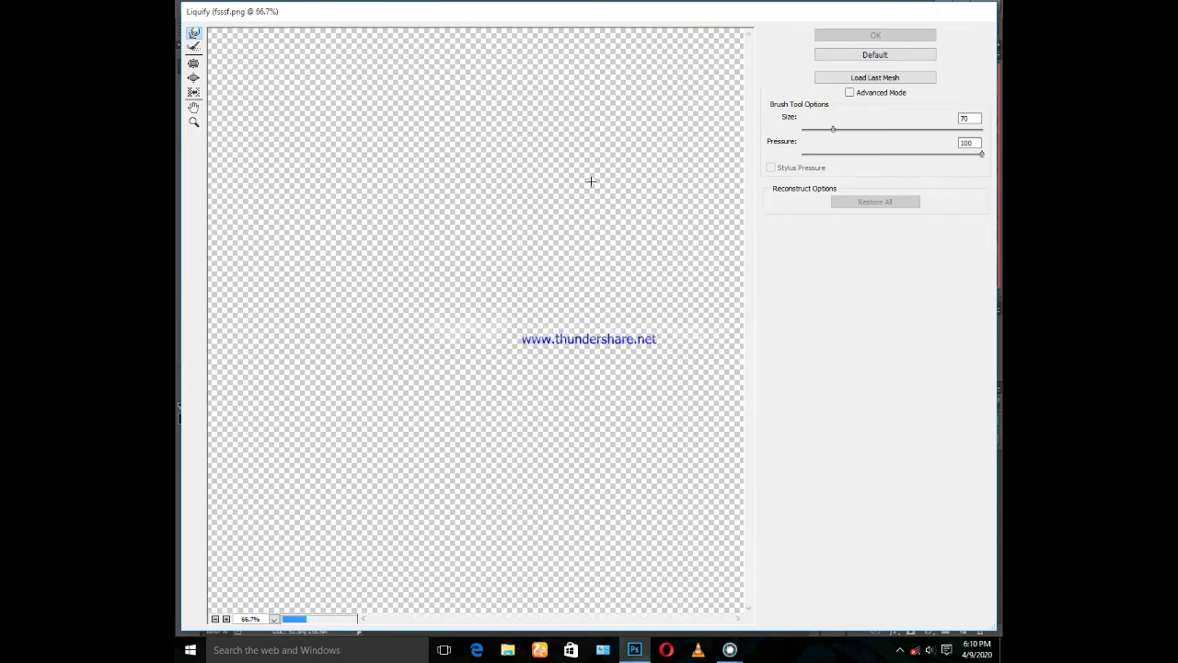
{"action": "scroll", "coordinate": [591, 181], "scroll_direction": "up", "scroll_amount": 2}
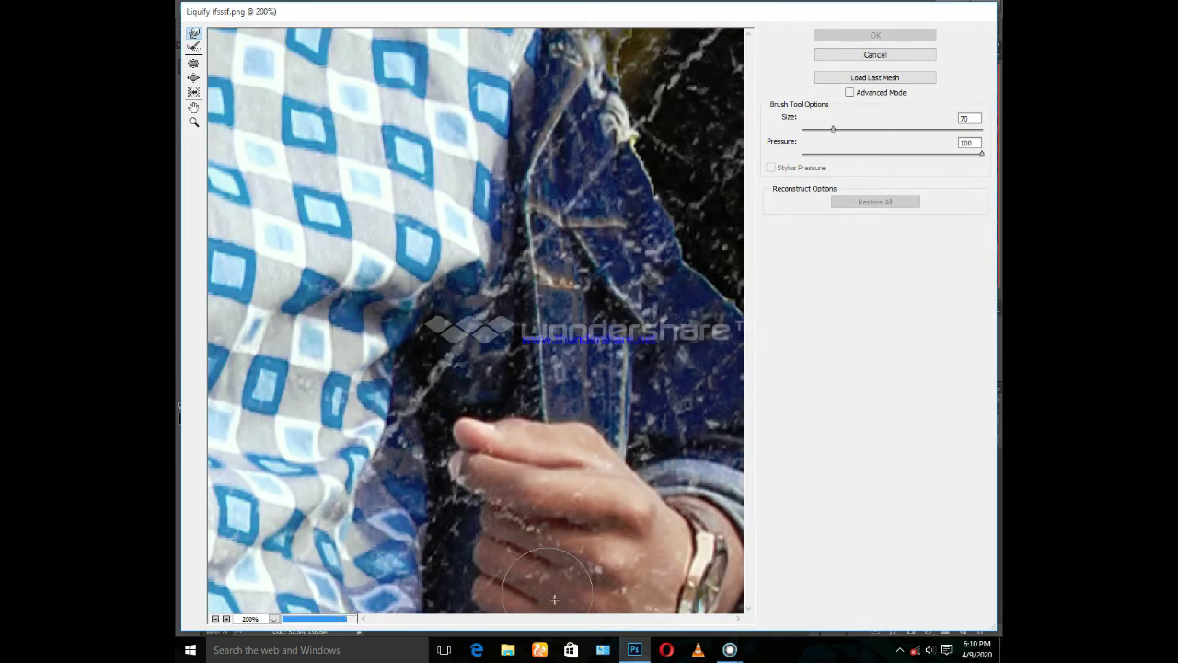
{"action": "left_click_drag", "start_coordinate": [568, 626], "coordinate": [549, 626]}
{"action": "scroll", "coordinate": [578, 497], "scroll_direction": "up", "scroll_amount": 3}
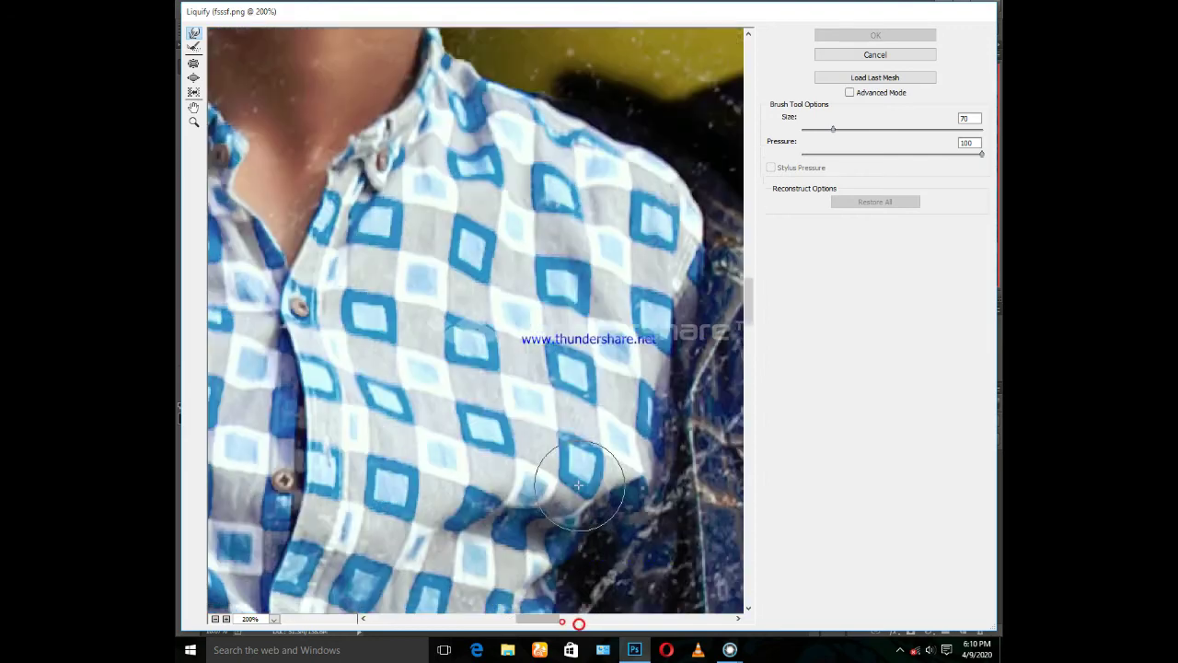
{"action": "scroll", "coordinate": [579, 498], "scroll_direction": "up", "scroll_amount": 3}
{"action": "scroll", "coordinate": [571, 506], "scroll_direction": "up", "scroll_amount": 3}
{"action": "scroll", "coordinate": [578, 485], "scroll_direction": "up", "scroll_amount": 2}
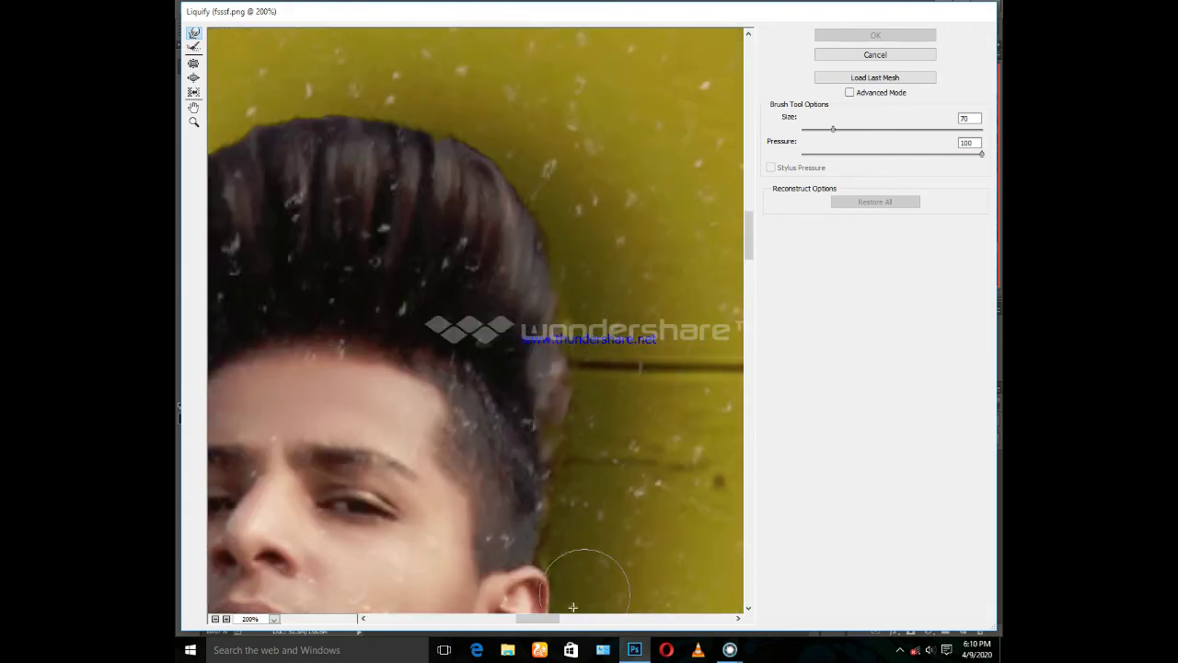
{"action": "left_click_drag", "start_coordinate": [541, 619], "coordinate": [523, 618]}
{"action": "left_click_drag", "start_coordinate": [445, 163], "coordinate": [448, 153]}
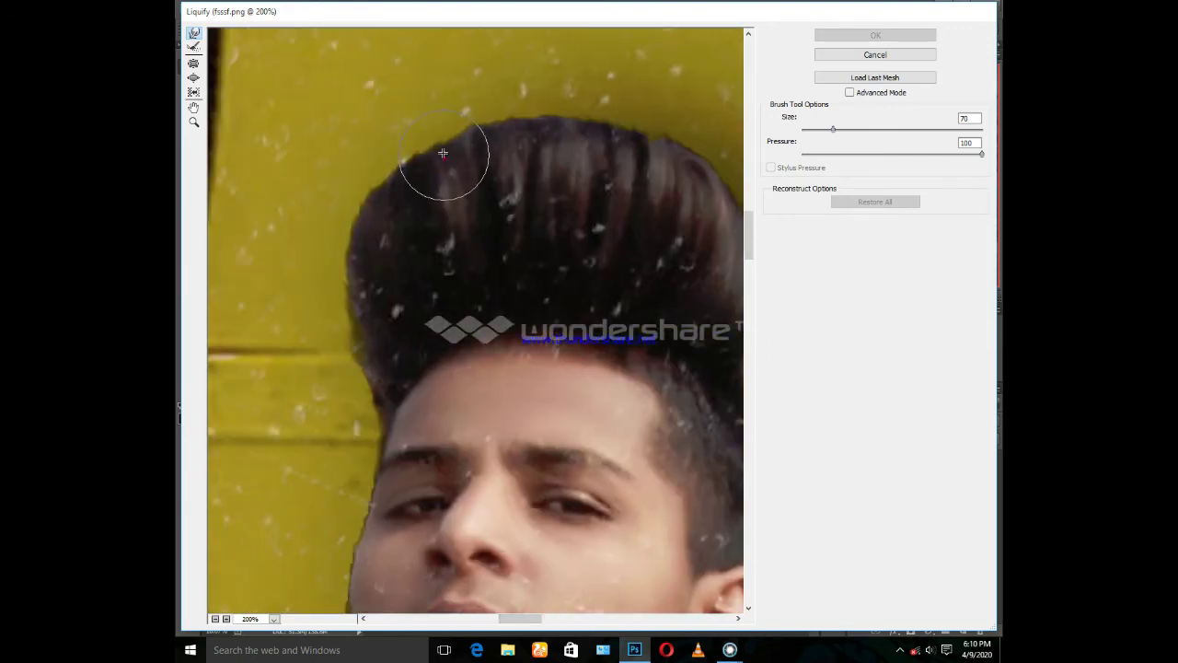
Step: With the Forward Warp brush at 500, round and smooth the hair into a dome
{"action": "key", "text": "ctrl+minus"}
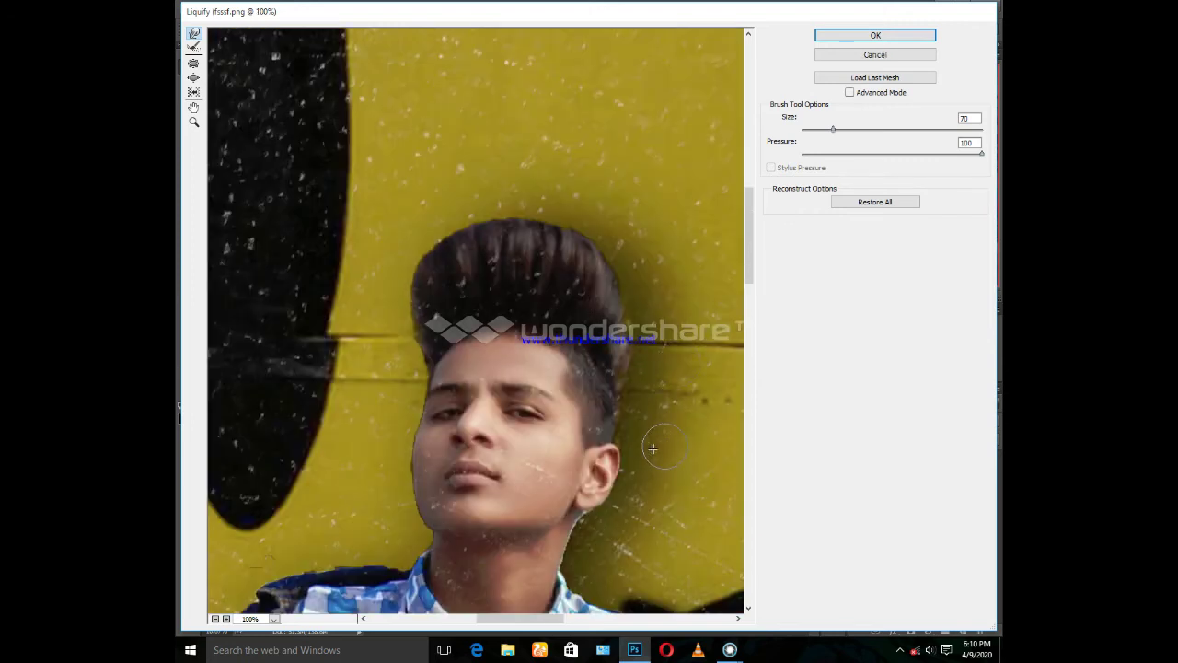
{"action": "key", "text": "bracketright"}
{"action": "key", "text": "bracketright"}
{"action": "key", "text": "bracketright"}
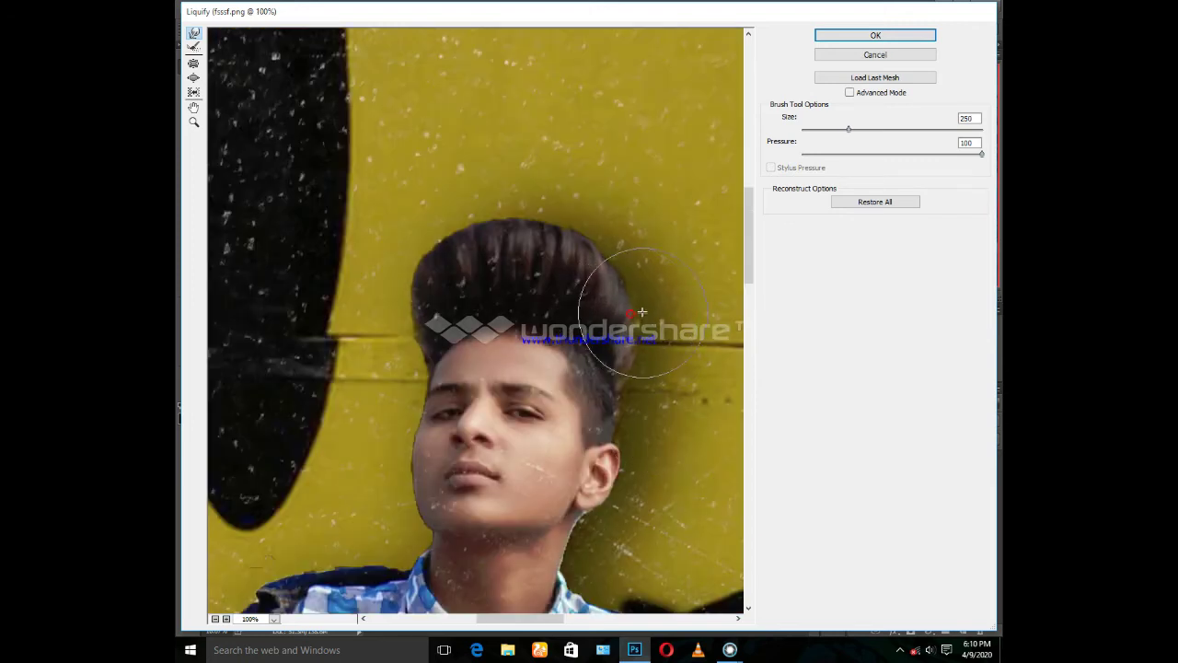
{"action": "key", "text": "bracketright"}
{"action": "key", "text": "bracketright"}
{"action": "key", "text": "bracketright"}
{"action": "left_click_drag", "start_coordinate": [529, 238], "coordinate": [442, 230]}
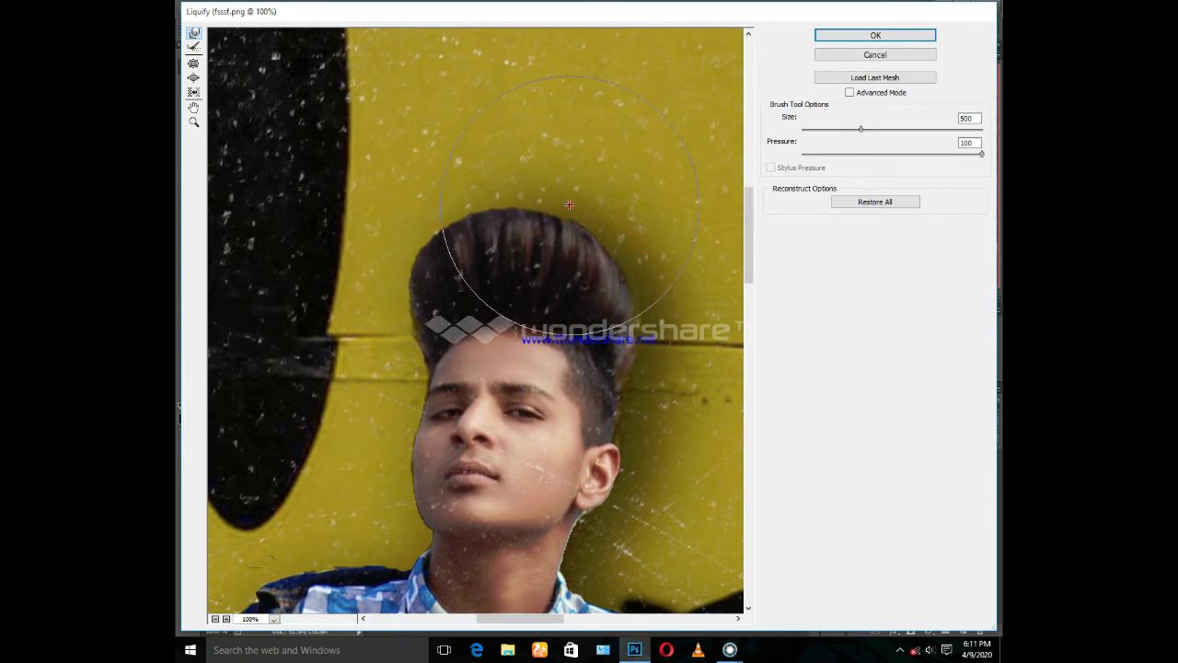
{"action": "left_click_drag", "start_coordinate": [547, 204], "coordinate": [545, 220]}
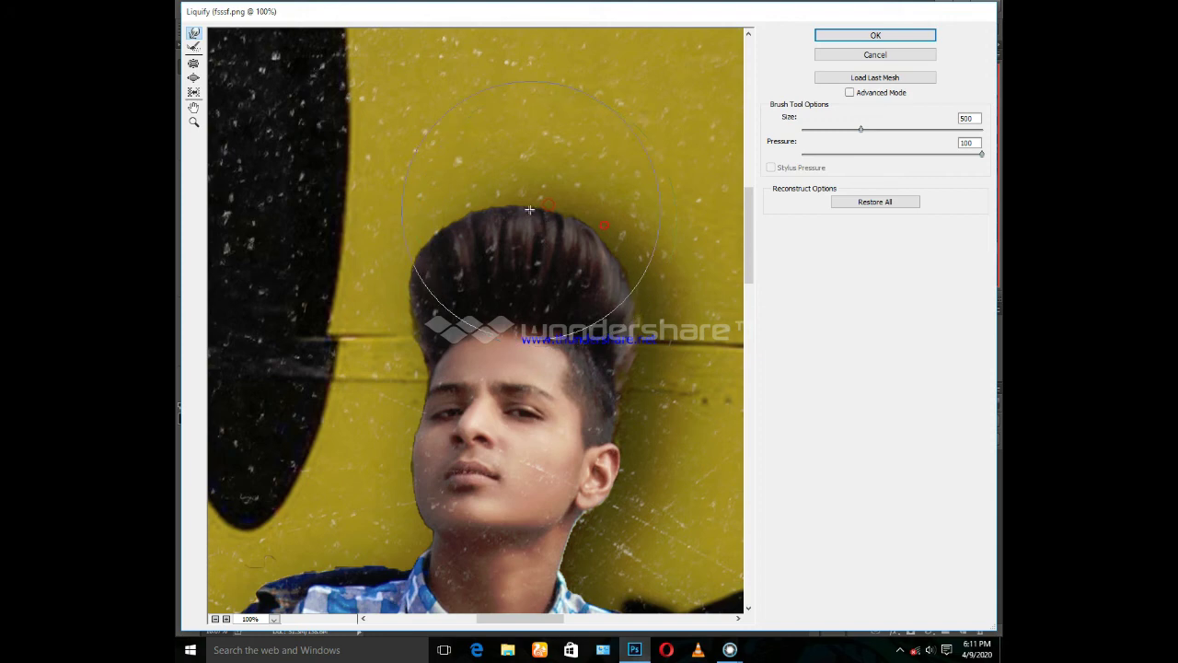
Step: Commit the Liquify warp, merge both layers with Ctrl+E, and start the Camera Raw Filter
{"action": "left_click", "coordinate": [902, 35]}
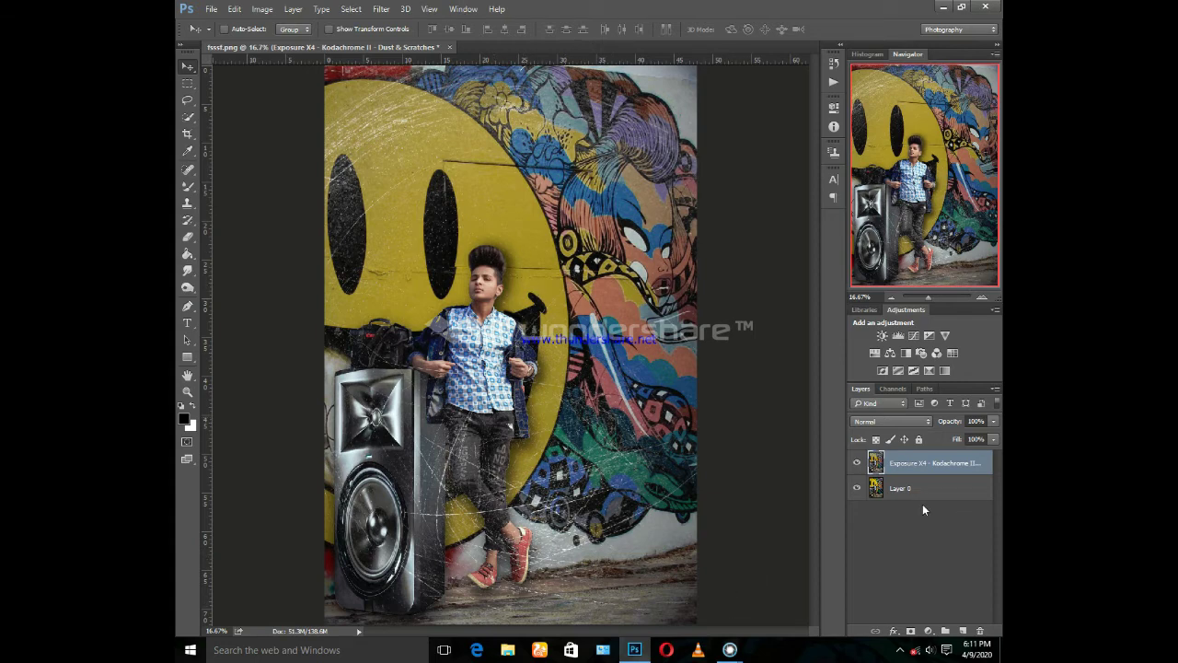
{"action": "left_click", "coordinate": [902, 489], "text": "shift"}
{"action": "key", "text": "ctrl+e"}
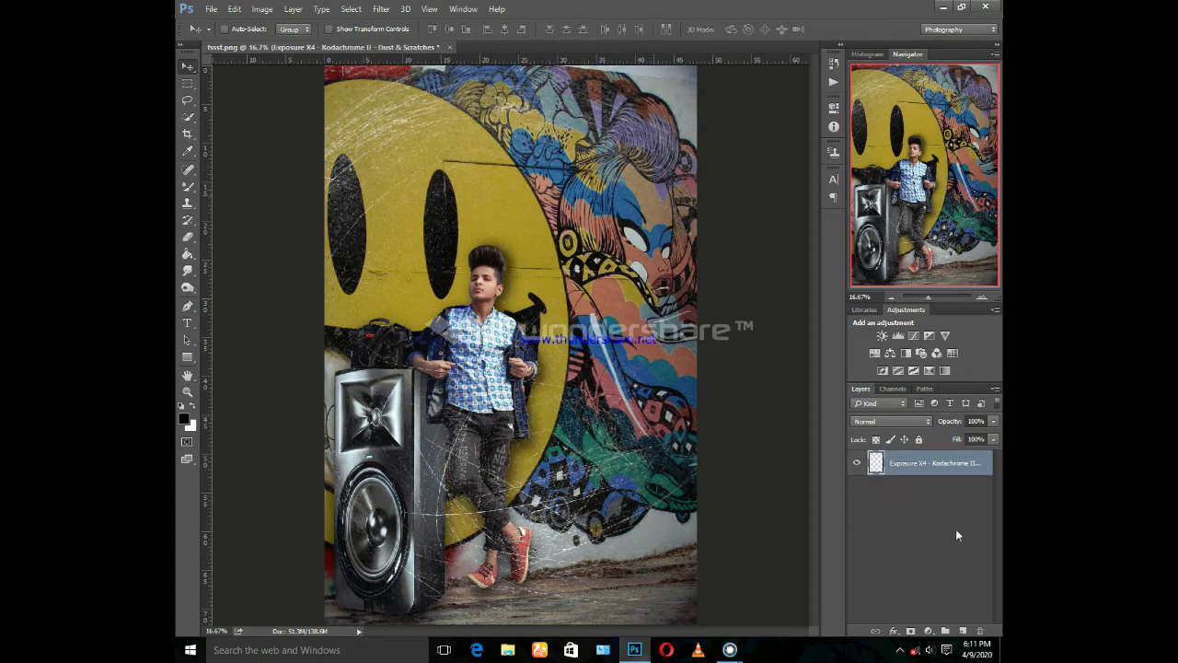
{"action": "left_click", "coordinate": [382, 8]}
{"action": "left_click", "coordinate": [422, 84]}
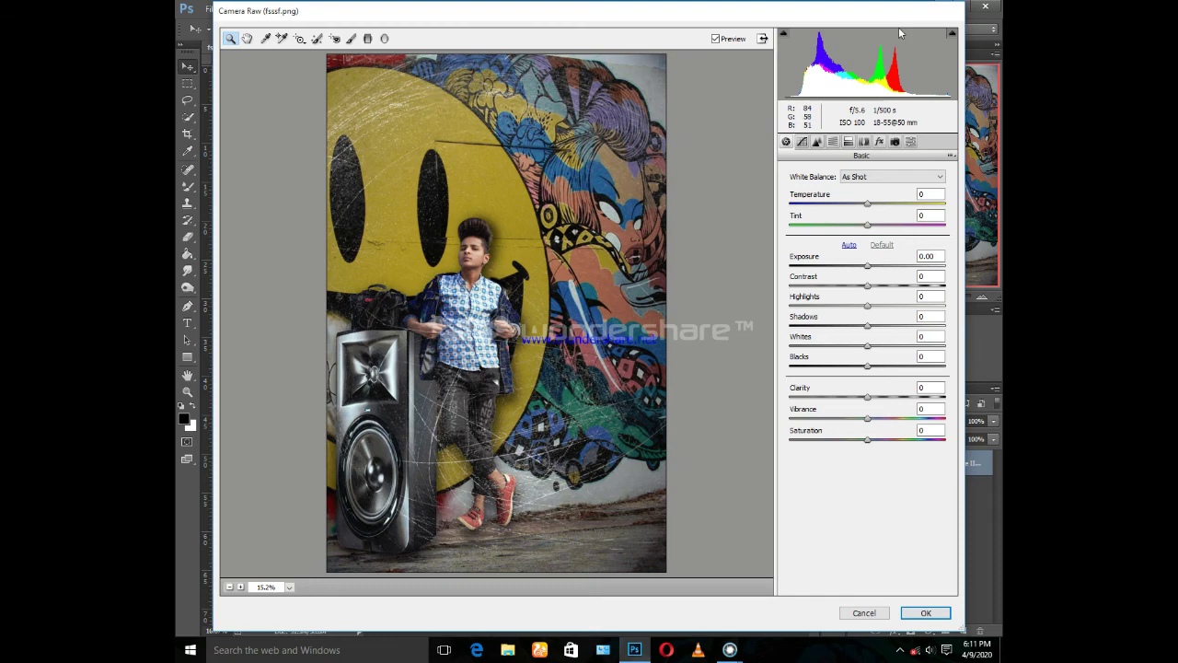
Step: Try several saved Camera Raw presets and settle on PINK CREAME
{"action": "left_click", "coordinate": [865, 267]}
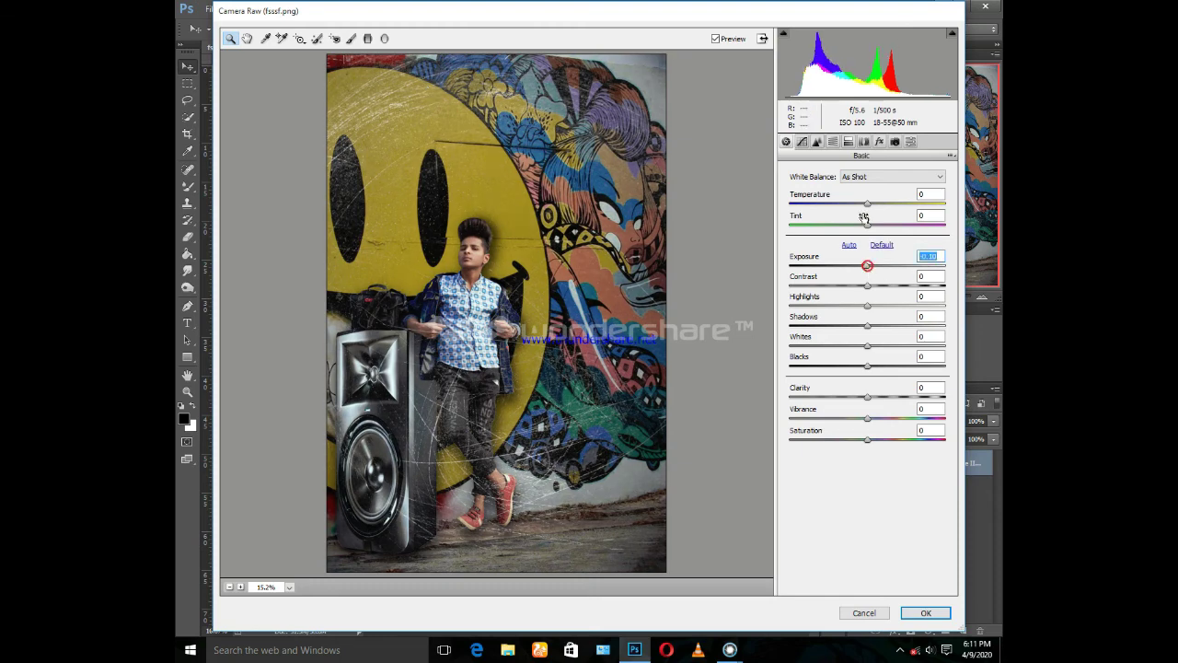
{"action": "left_click", "coordinate": [833, 141]}
{"action": "left_click", "coordinate": [911, 141]}
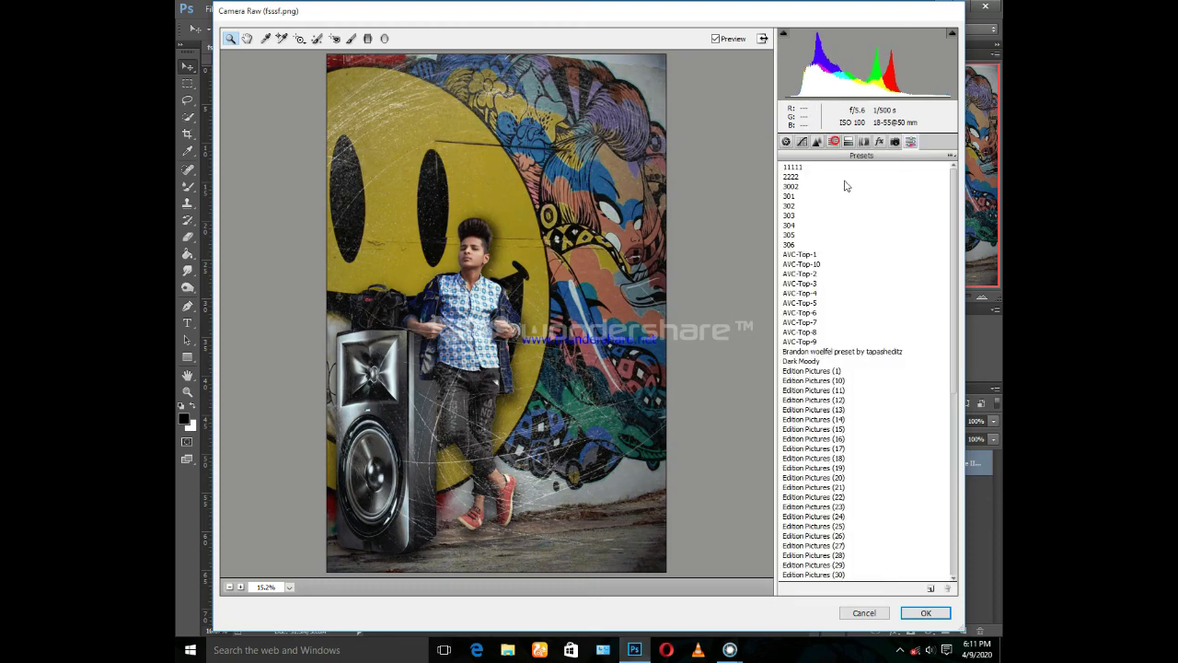
{"action": "left_click", "coordinate": [799, 169]}
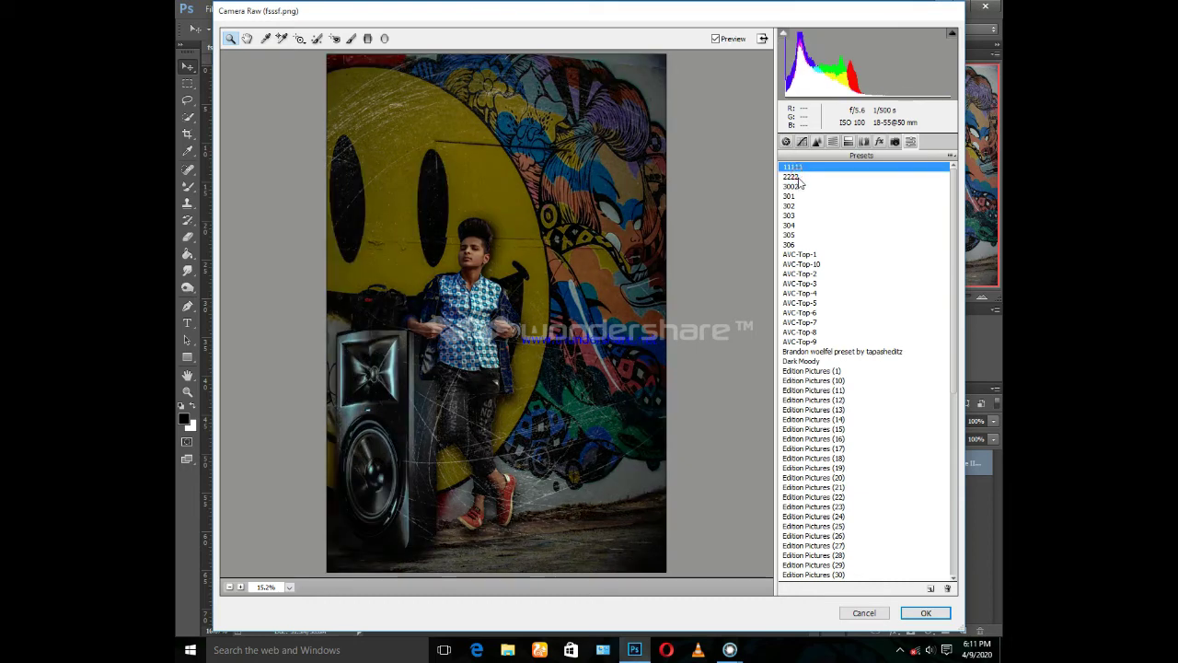
{"action": "left_click", "coordinate": [797, 177]}
{"action": "left_click", "coordinate": [798, 186]}
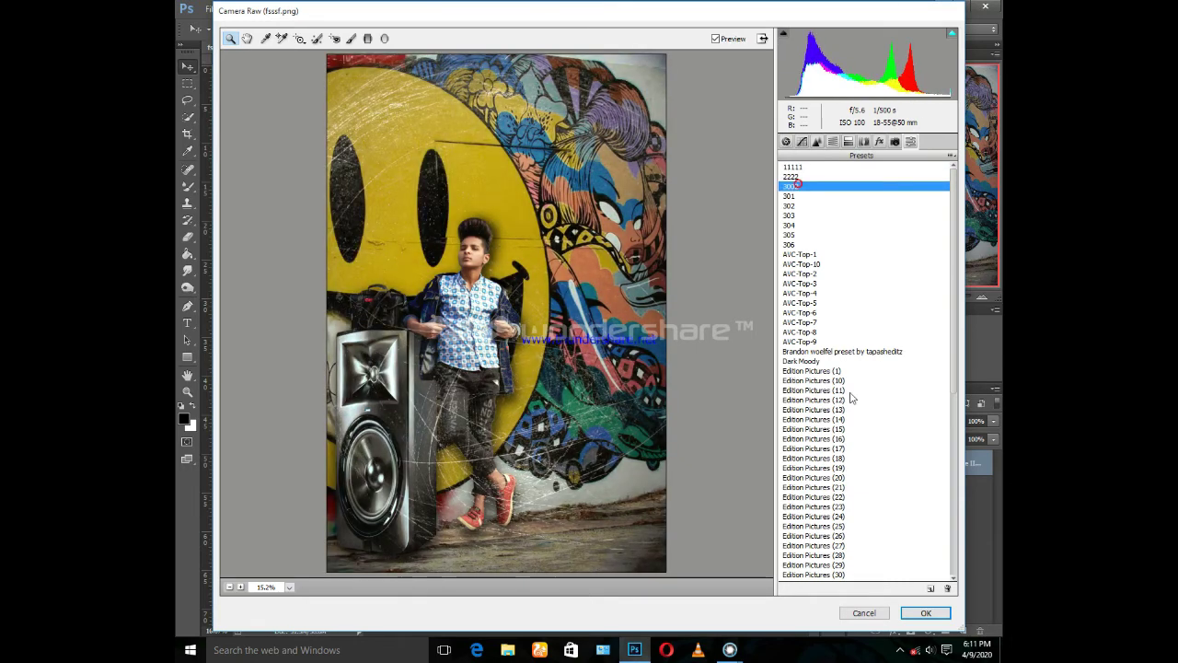
{"action": "left_click", "coordinate": [804, 362]}
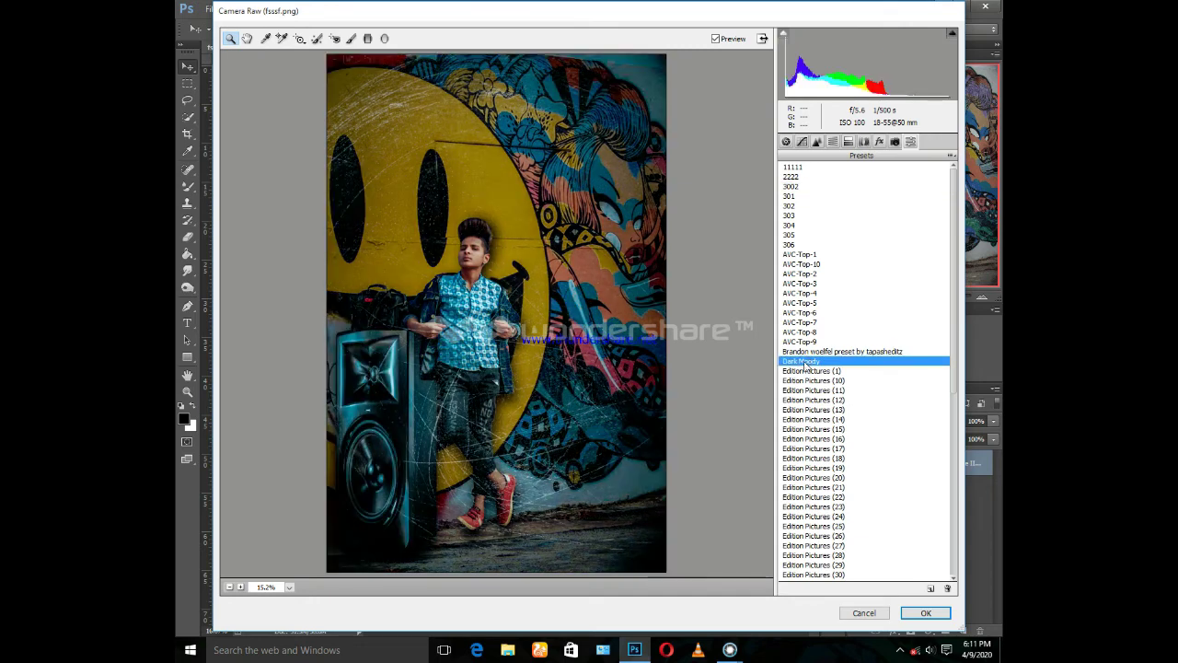
{"action": "scroll", "coordinate": [836, 381], "scroll_direction": "down", "scroll_amount": 1}
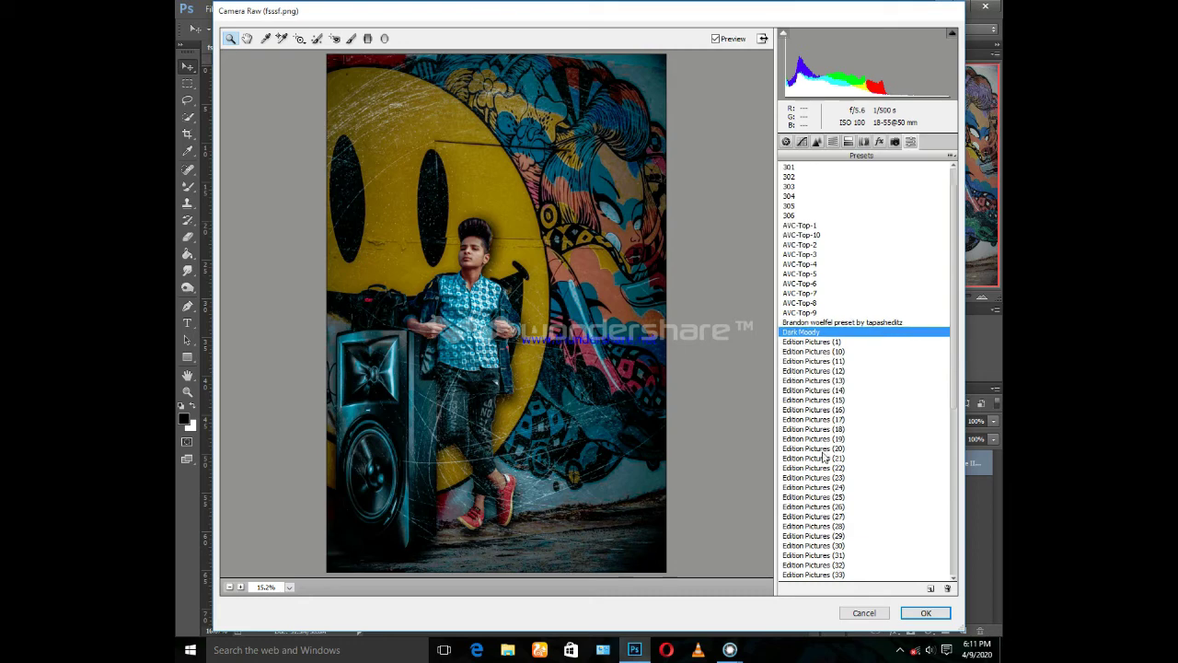
{"action": "scroll", "coordinate": [825, 458], "scroll_direction": "down", "scroll_amount": 3}
{"action": "scroll", "coordinate": [820, 465], "scroll_direction": "down", "scroll_amount": 2}
{"action": "scroll", "coordinate": [806, 483], "scroll_direction": "down", "scroll_amount": 3}
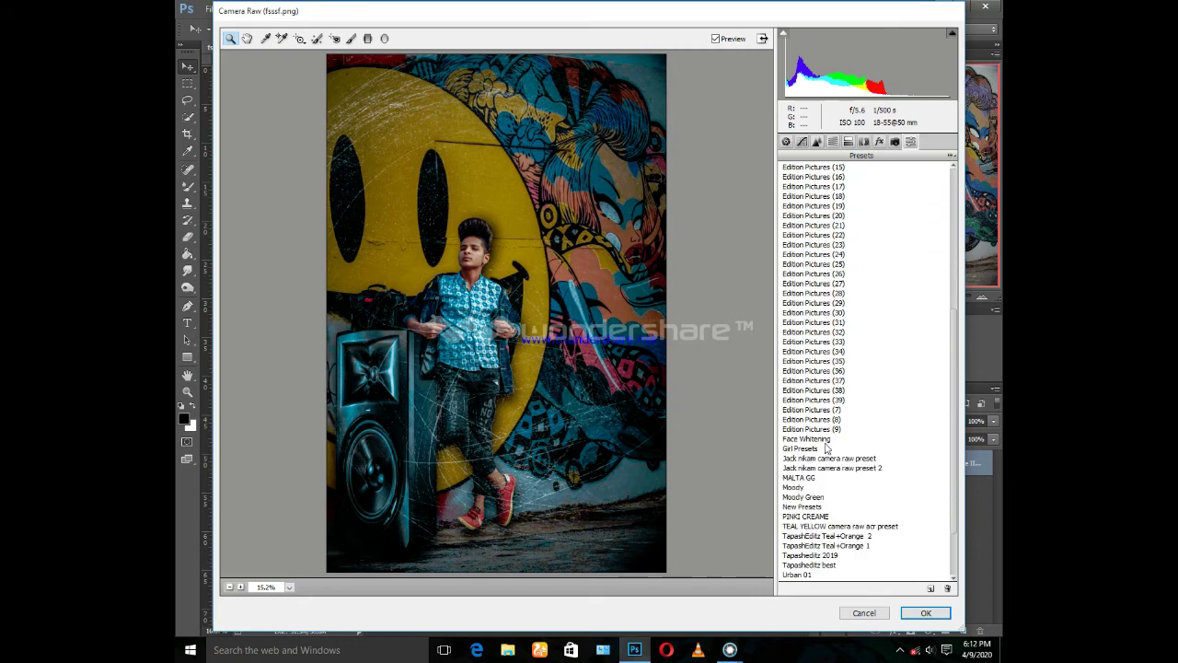
{"action": "left_click", "coordinate": [814, 517]}
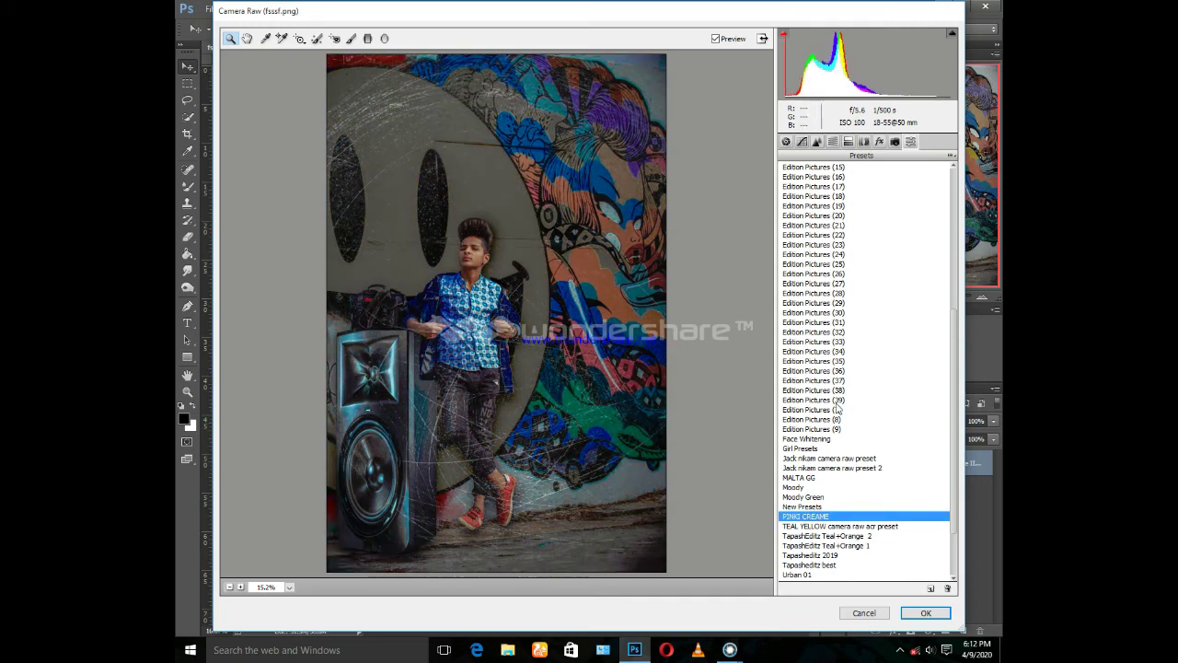
Step: Raise the Oranges and Reds luminance in the HSL panel
{"action": "left_click", "coordinate": [832, 141]}
{"action": "left_click", "coordinate": [863, 191]}
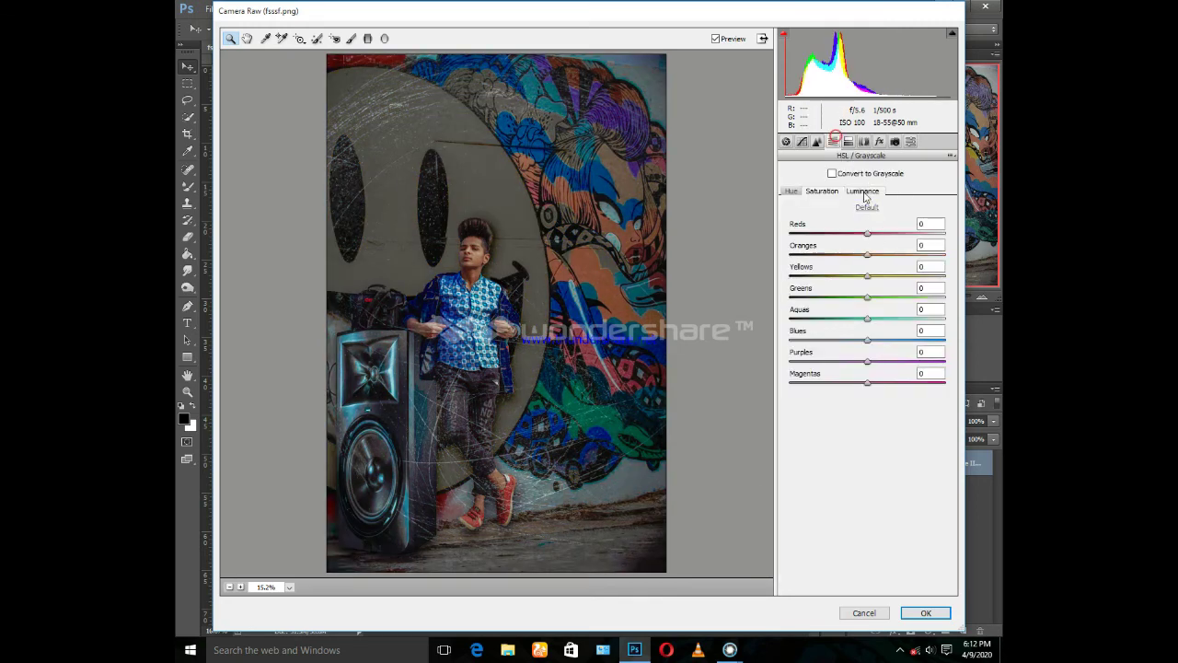
{"action": "left_click_drag", "start_coordinate": [867, 254], "coordinate": [876, 254]}
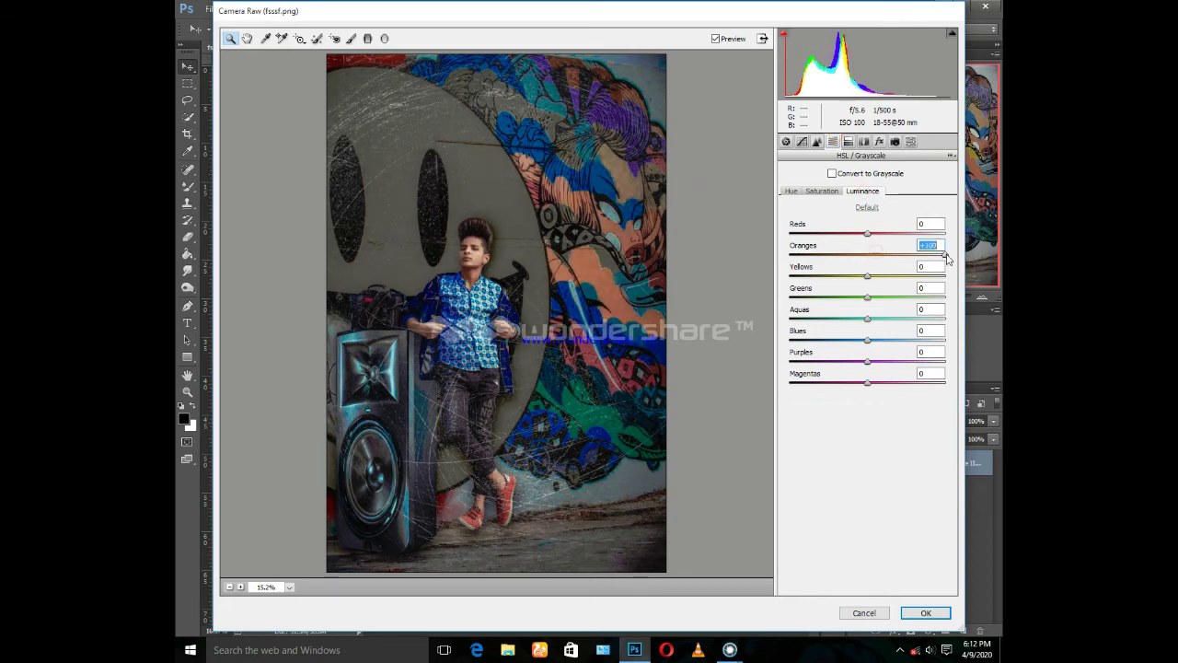
{"action": "left_click", "coordinate": [881, 234]}
{"action": "mouse_move", "coordinate": [890, 236]}
{"action": "left_mouse_down"}
{"action": "mouse_move", "coordinate": [910, 237]}
{"action": "mouse_move", "coordinate": [864, 237]}
{"action": "left_mouse_up"}
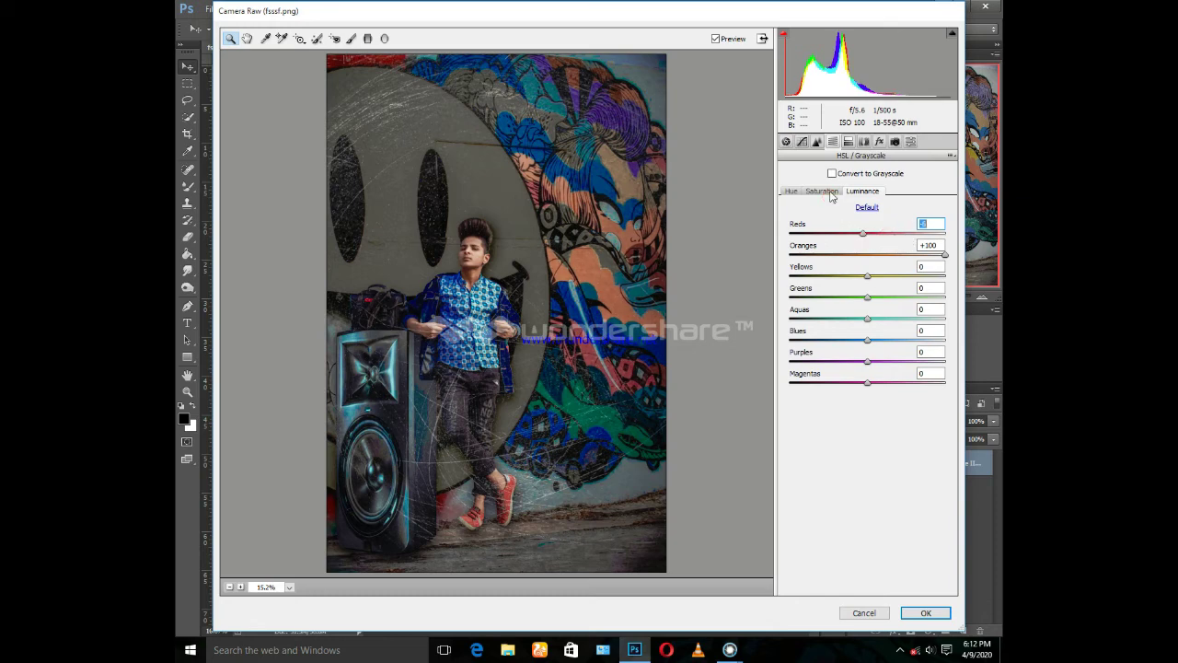
Step: Set the post-crop vignette to Amount -27 and Roundness +79
{"action": "left_click", "coordinate": [879, 141]}
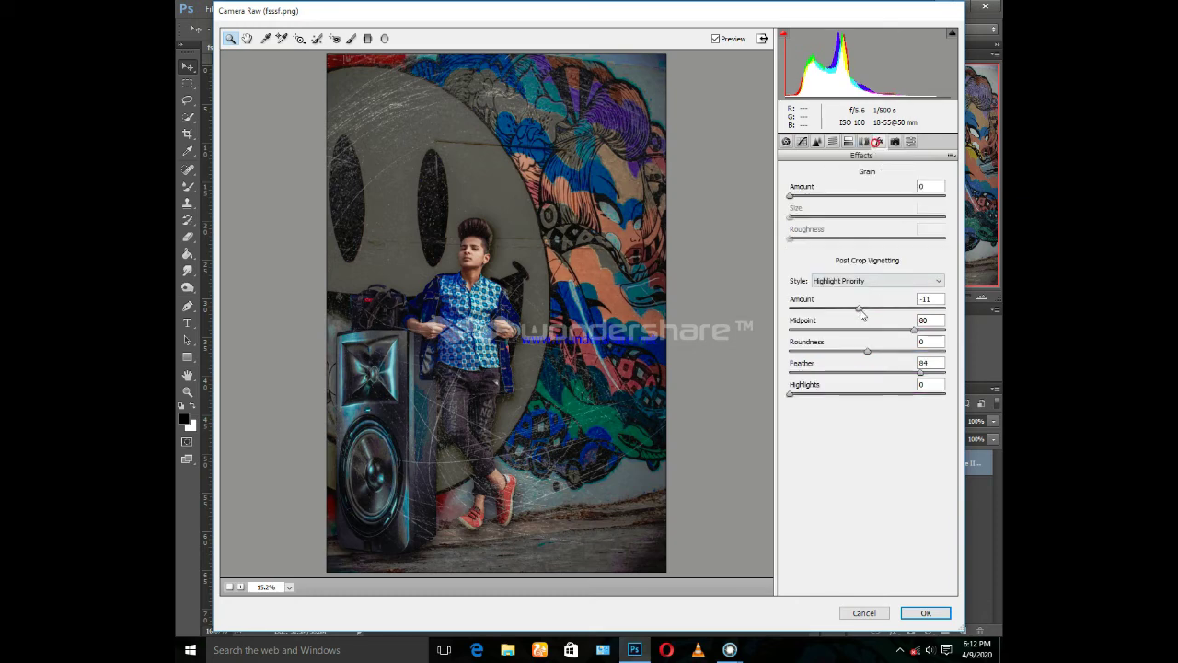
{"action": "mouse_move", "coordinate": [862, 315]}
{"action": "left_mouse_down"}
{"action": "mouse_move", "coordinate": [848, 312]}
{"action": "mouse_move", "coordinate": [911, 353]}
{"action": "mouse_move", "coordinate": [929, 350]}
{"action": "left_mouse_up"}
{"action": "key", "text": "Tab"}
{"action": "left_click_drag", "start_coordinate": [817, 393], "coordinate": [857, 393]}
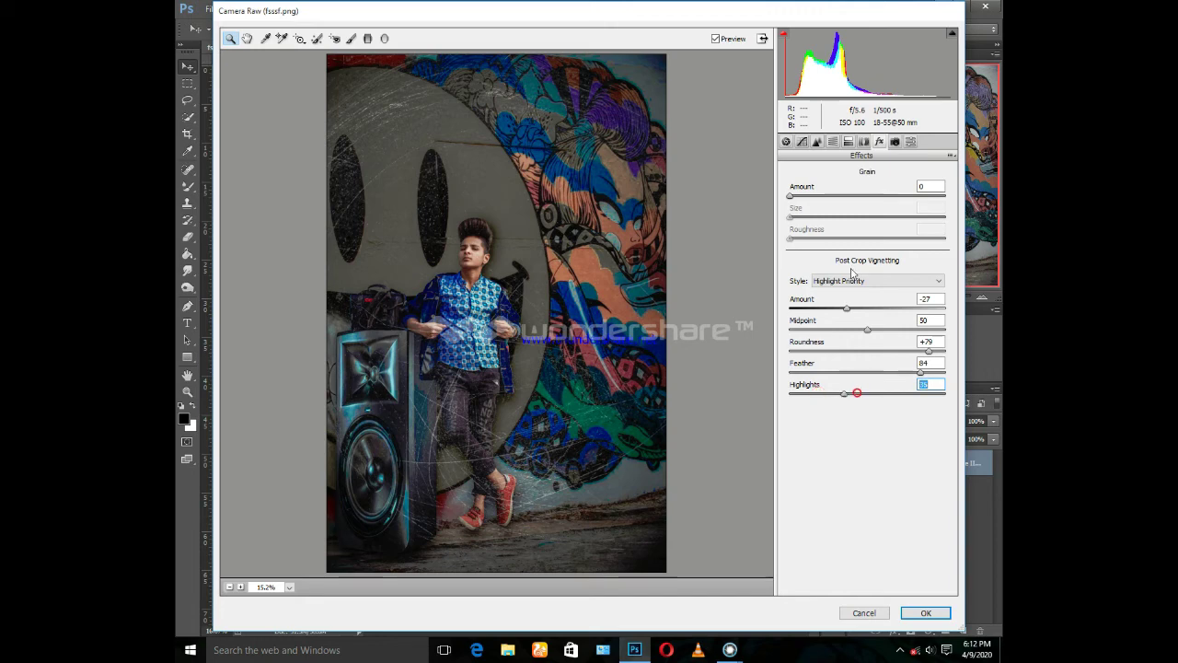
Step: Set the manual transform Scale to 97 and apply the Camera Raw grade
{"action": "left_click", "coordinate": [864, 141]}
{"action": "left_click", "coordinate": [827, 169]}
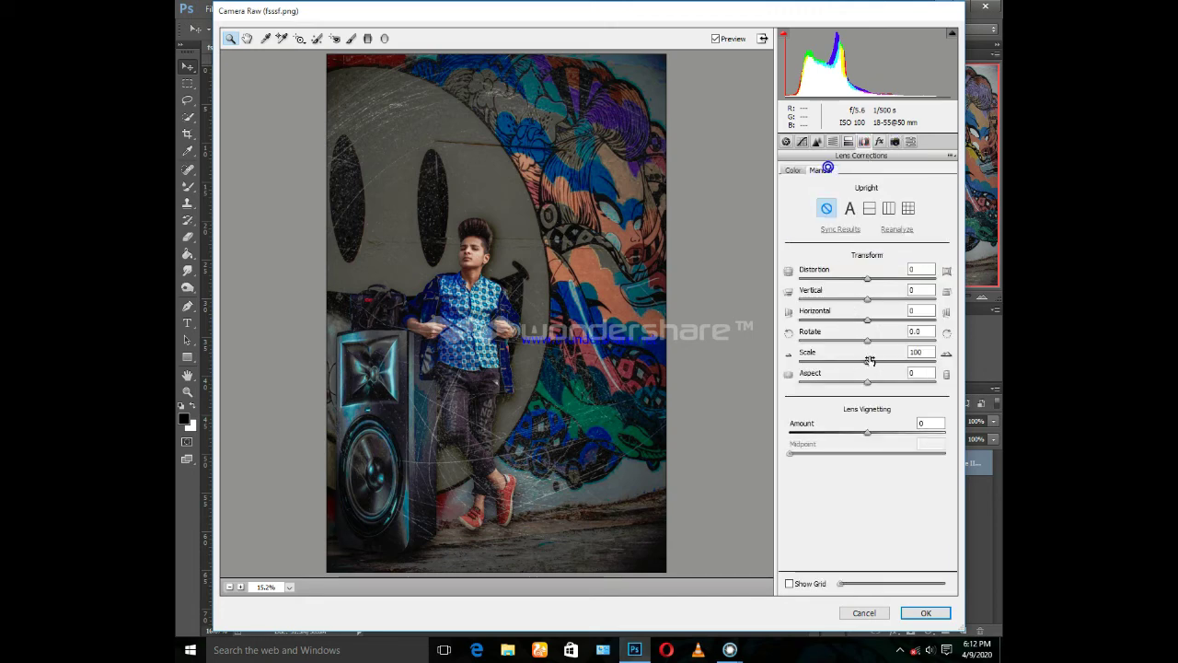
{"action": "left_click_drag", "start_coordinate": [869, 360], "coordinate": [865, 363]}
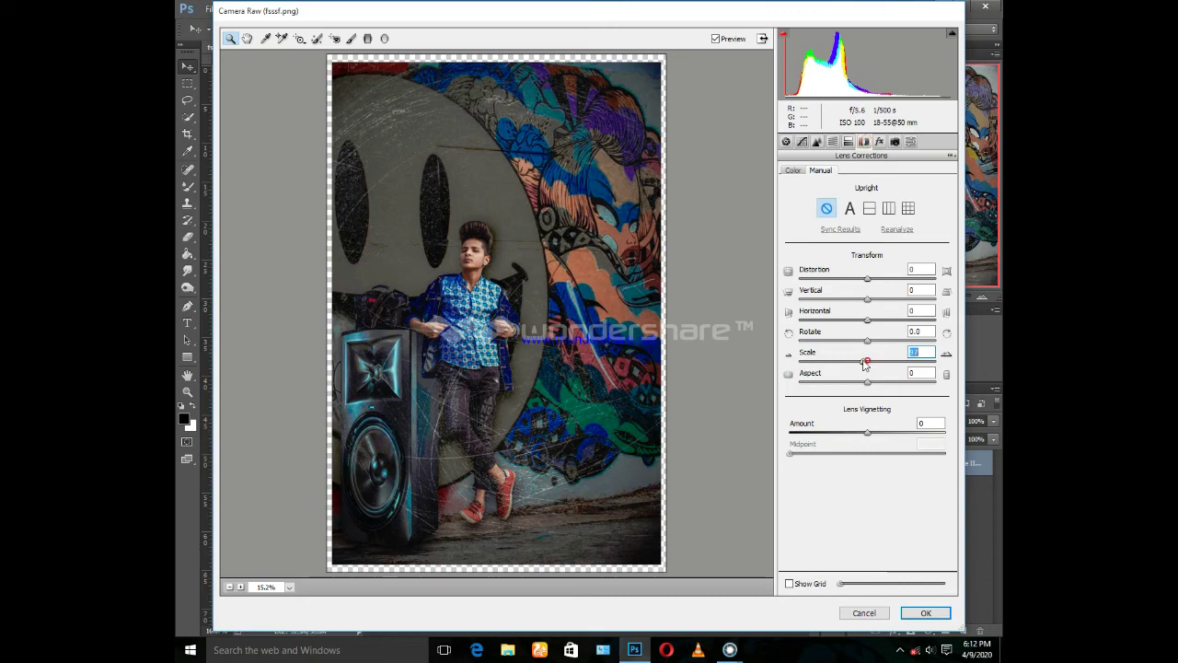
{"action": "left_click", "coordinate": [926, 612]}
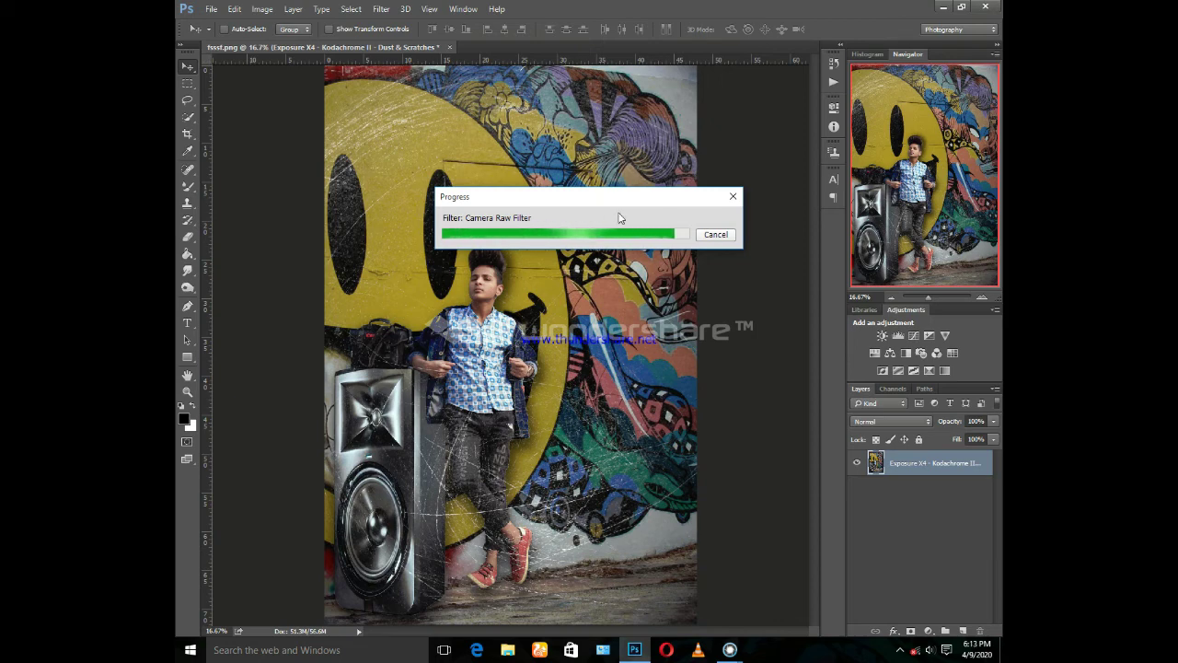
Step: Fill the transparent border with white using the Paint Bucket, then restore the window size
{"action": "left_click", "coordinate": [191, 254]}
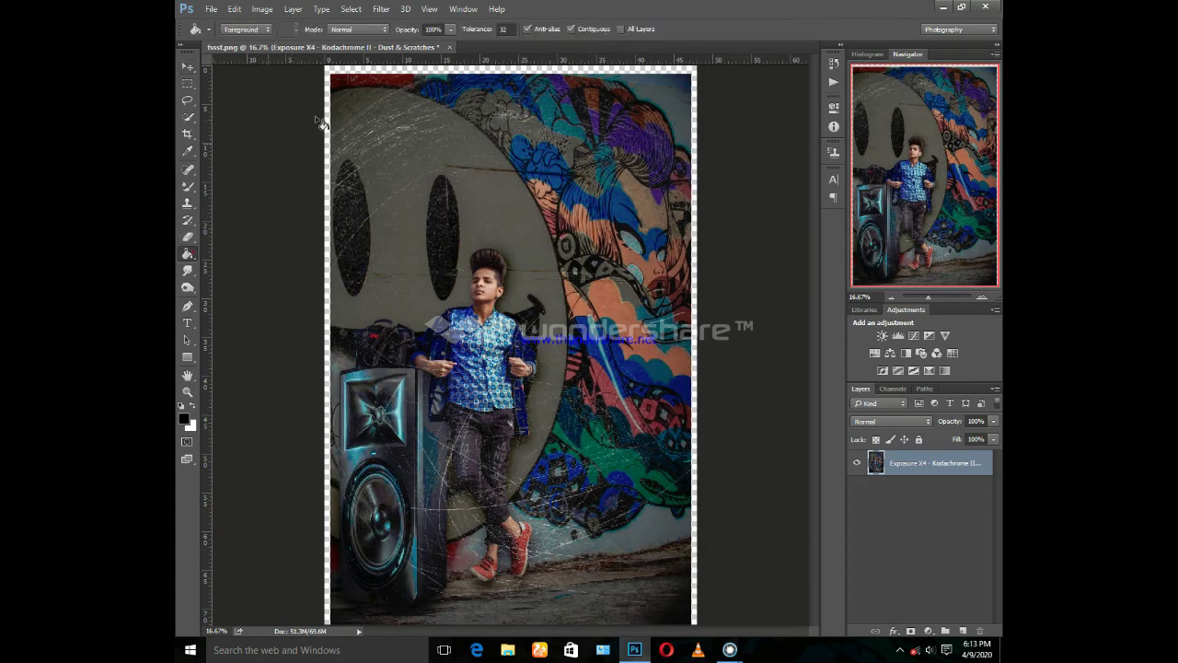
{"action": "left_click", "coordinate": [191, 406]}
{"action": "left_click", "coordinate": [330, 70]}
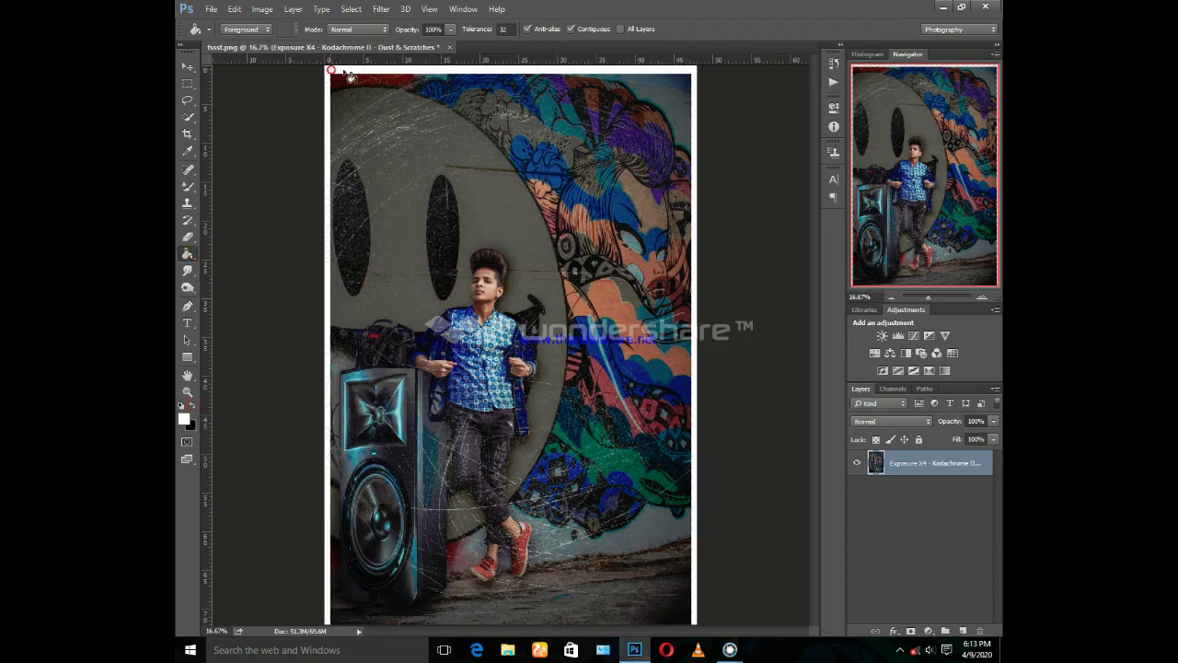
{"action": "left_click", "coordinate": [962, 9]}
Step: Close Exposure X4 and move the background notice out of the way
{"action": "left_click", "coordinate": [903, 9]}
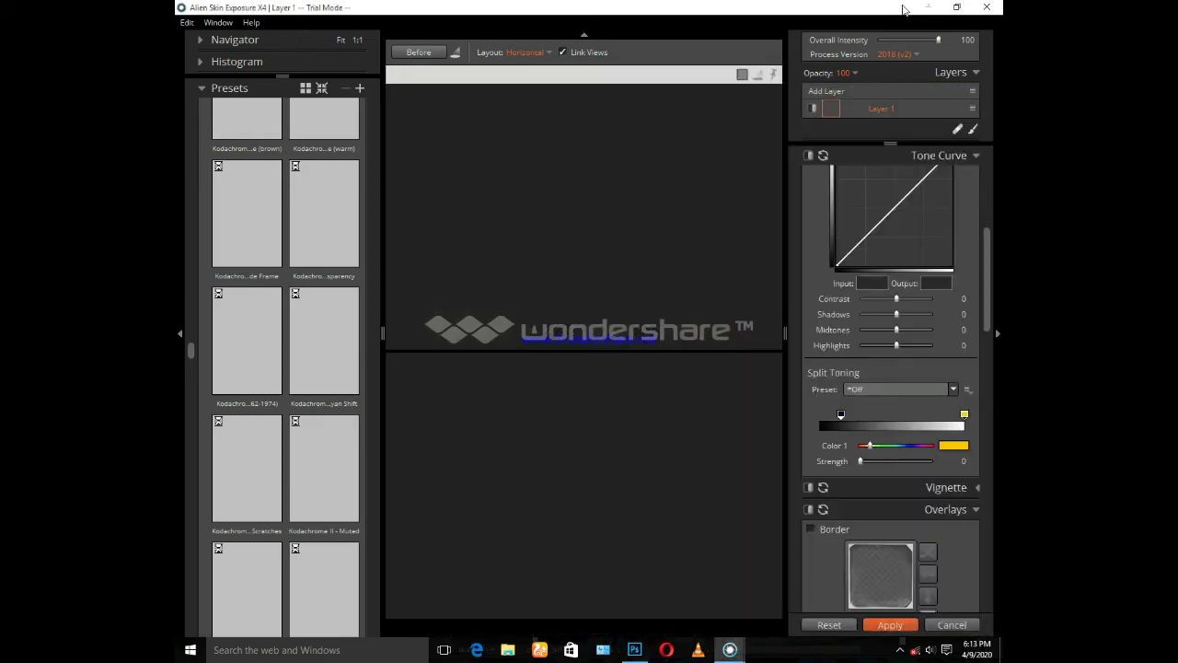
{"action": "double_click", "coordinate": [903, 9]}
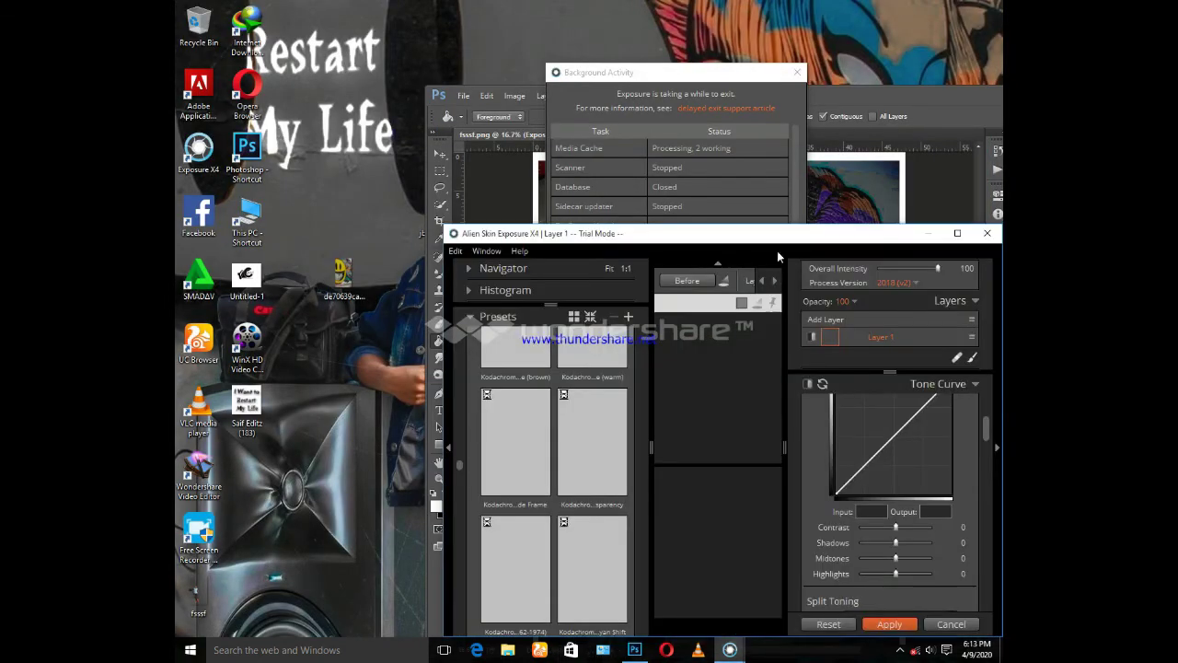
{"action": "left_click", "coordinate": [987, 233]}
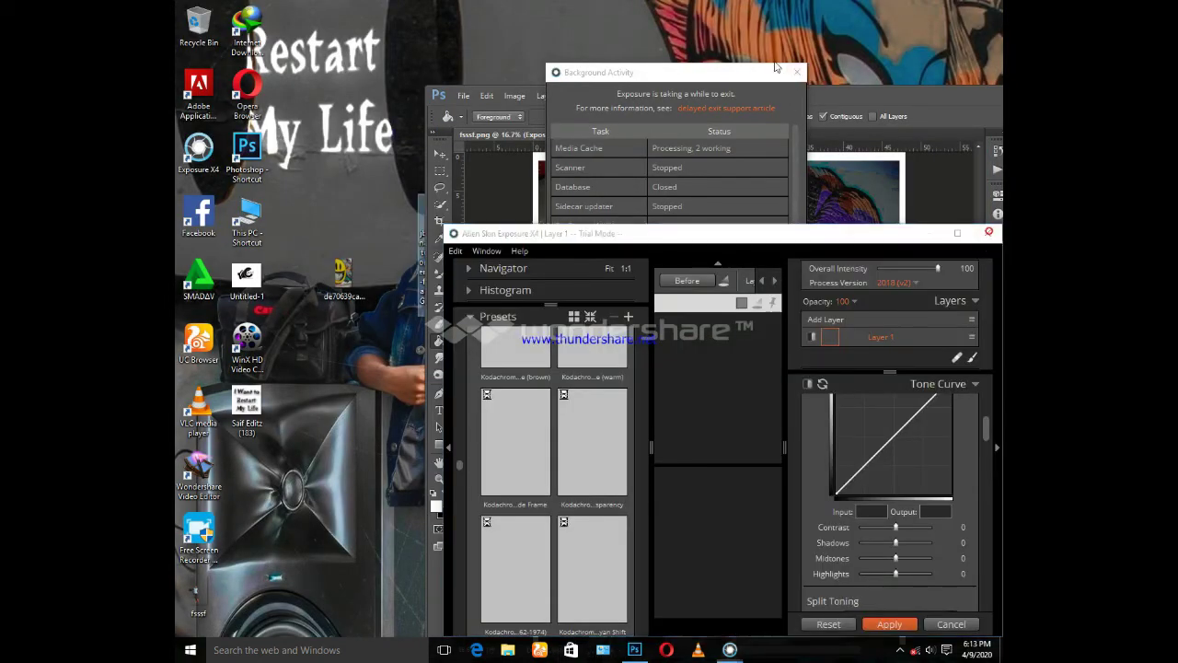
{"action": "left_click_drag", "start_coordinate": [776, 72], "coordinate": [645, 571]}
{"action": "left_click_drag", "start_coordinate": [715, 268], "coordinate": [700, 499]}
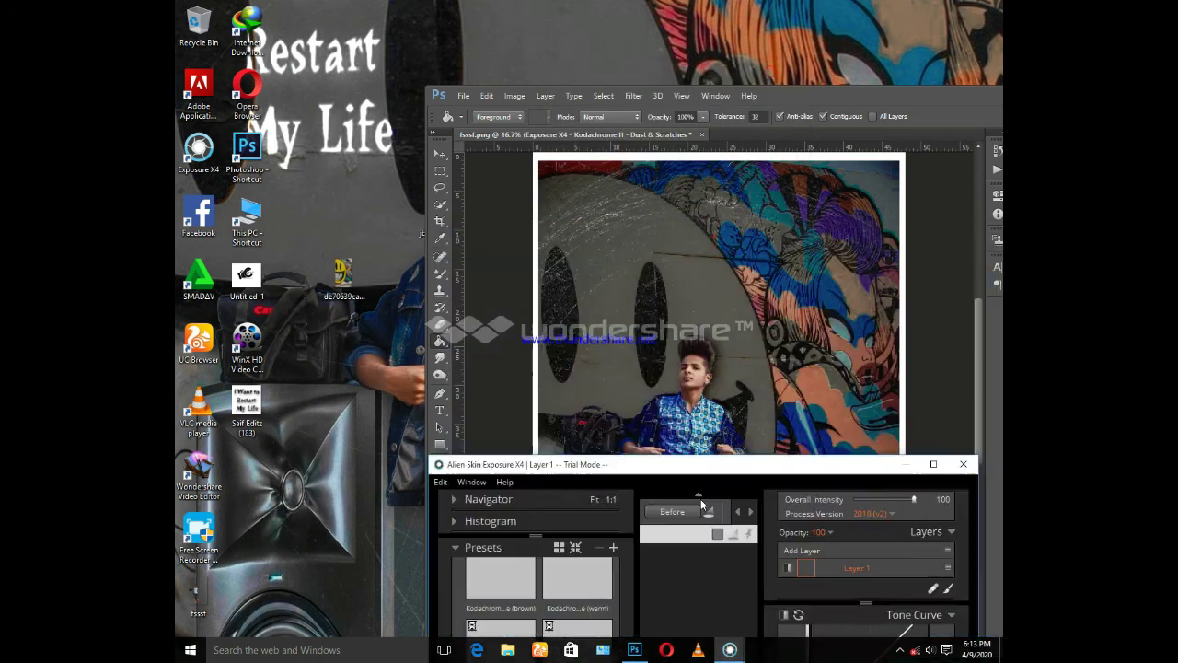
Step: Reposition the Photoshop window, drag the desktop logo file onto the canvas, and maximize Photoshop
{"action": "mouse_move", "coordinate": [731, 113]}
{"action": "left_mouse_down"}
{"action": "mouse_move", "coordinate": [685, 304]}
{"action": "mouse_move", "coordinate": [662, 263]}
{"action": "left_mouse_up"}
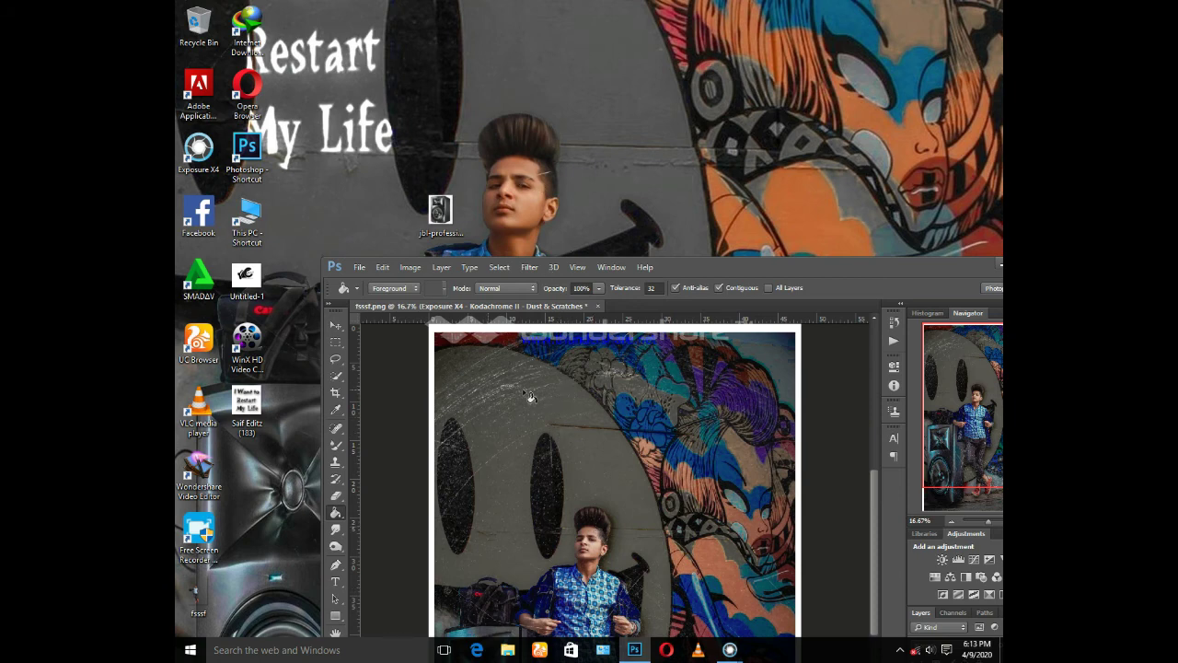
{"action": "left_click_drag", "start_coordinate": [829, 267], "coordinate": [812, 196]}
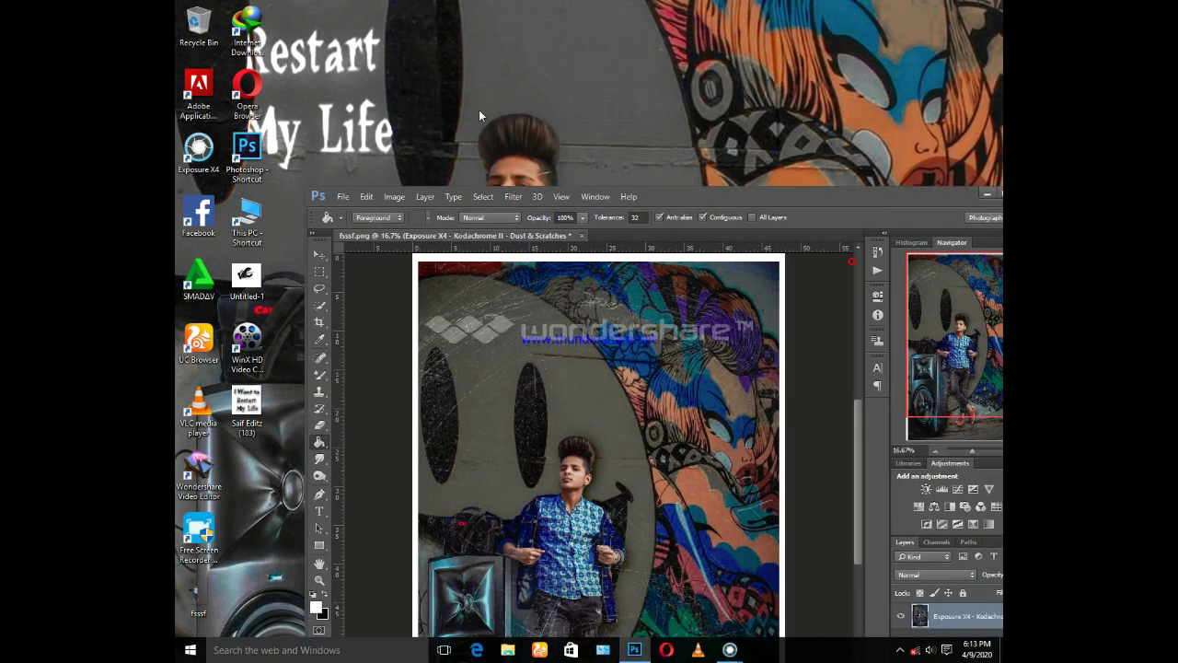
{"action": "left_click_drag", "start_coordinate": [683, 189], "coordinate": [668, 125]}
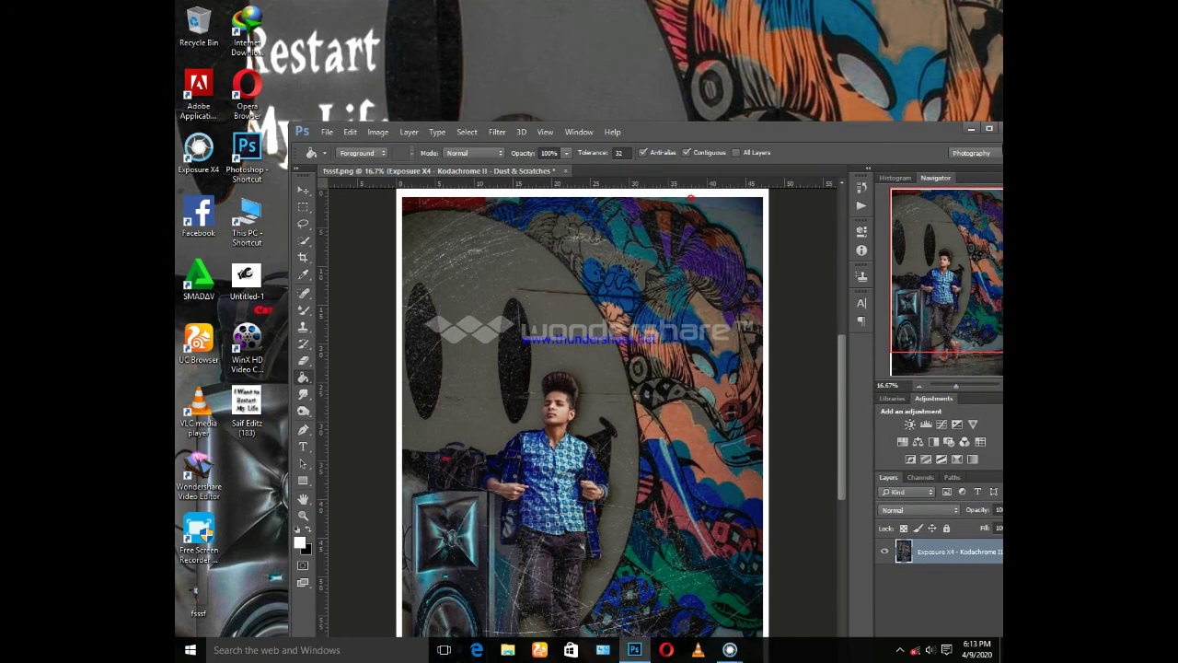
{"action": "left_click", "coordinate": [990, 132]}
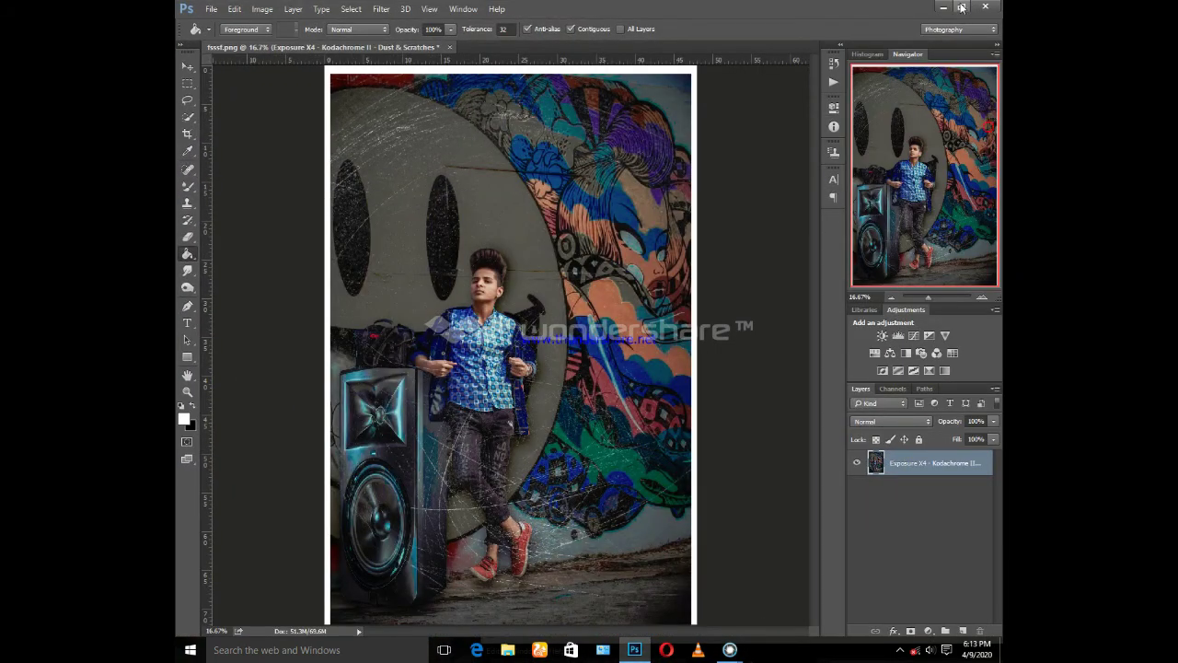
{"action": "left_click", "coordinate": [962, 7]}
{"action": "left_click_drag", "start_coordinate": [247, 411], "coordinate": [515, 402]}
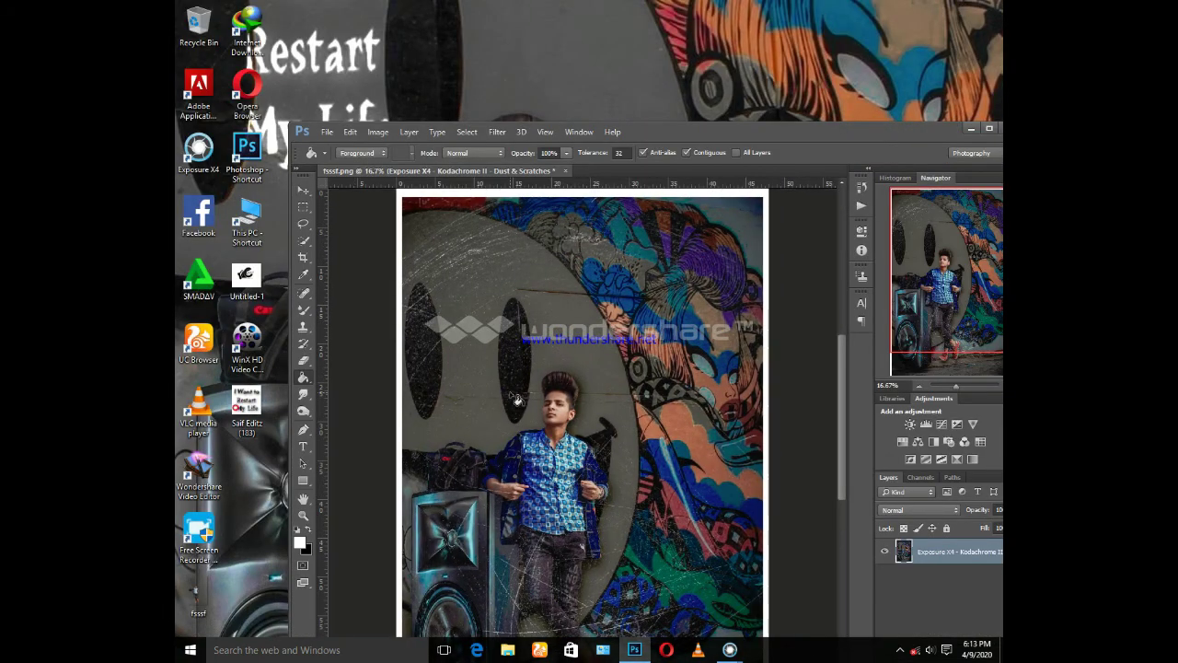
{"action": "left_click", "coordinate": [990, 129]}
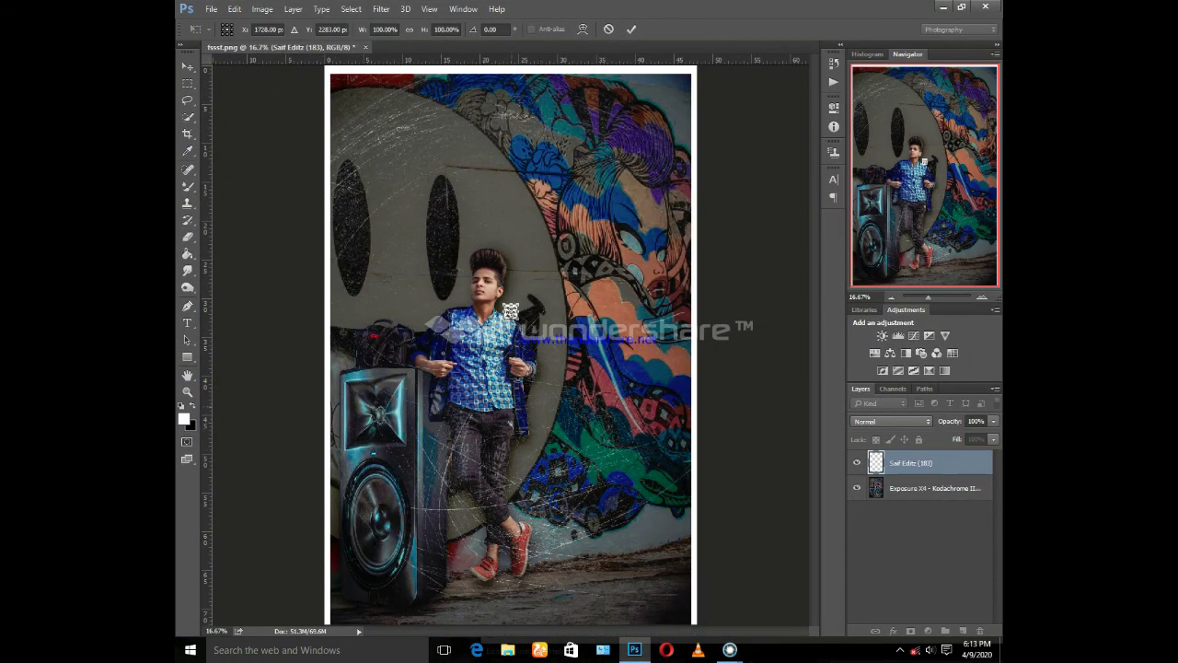
Step: Scale the 'I Want to Restart My Life' panel down and place it at the wall's upper left
{"action": "left_click_drag", "start_coordinate": [592, 405], "coordinate": [645, 506]}
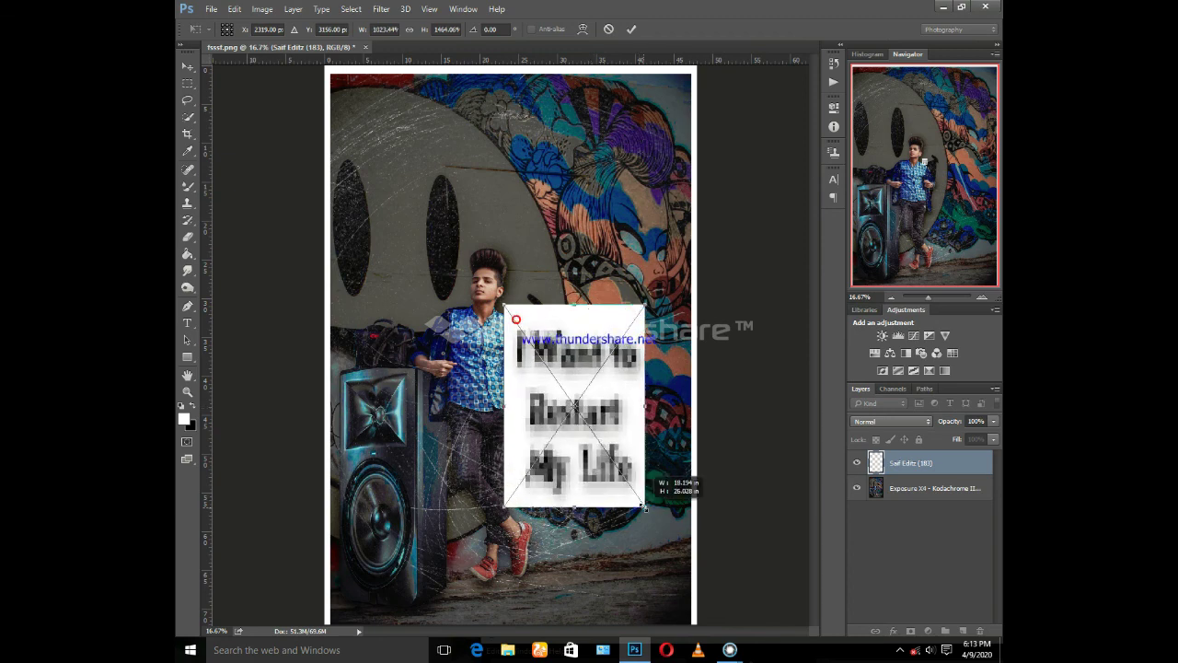
{"action": "left_click_drag", "start_coordinate": [599, 429], "coordinate": [411, 248]}
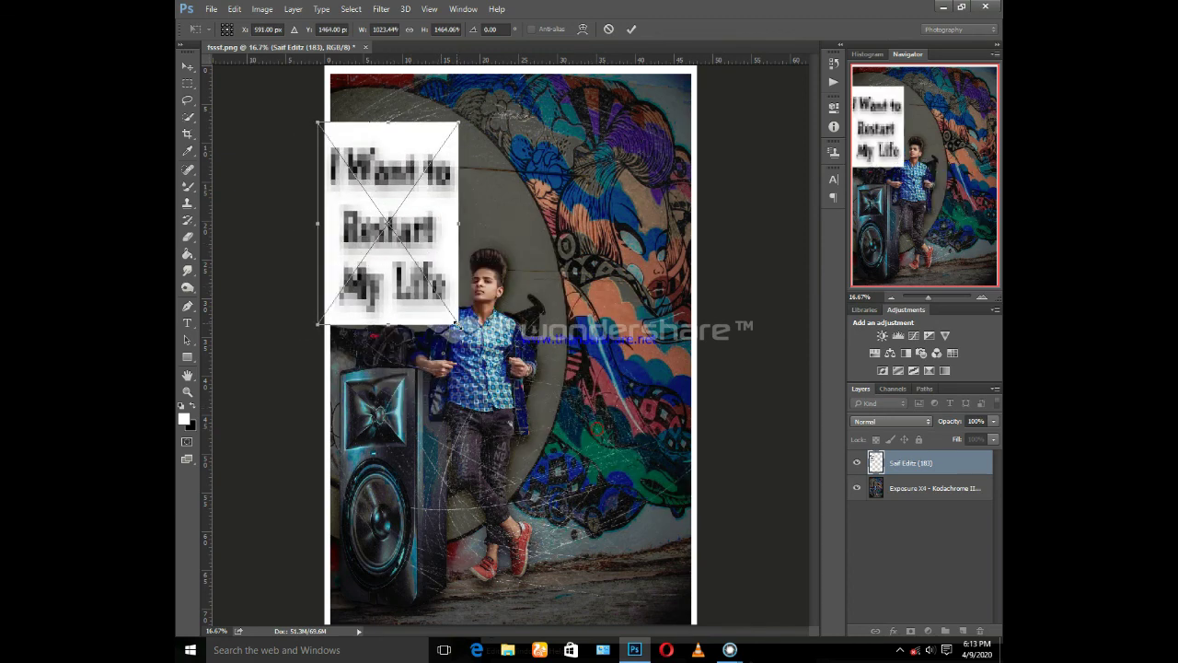
{"action": "mouse_move", "coordinate": [455, 324]}
{"action": "left_mouse_down"}
{"action": "mouse_move", "coordinate": [419, 229]}
{"action": "mouse_move", "coordinate": [432, 247]}
{"action": "left_mouse_up"}
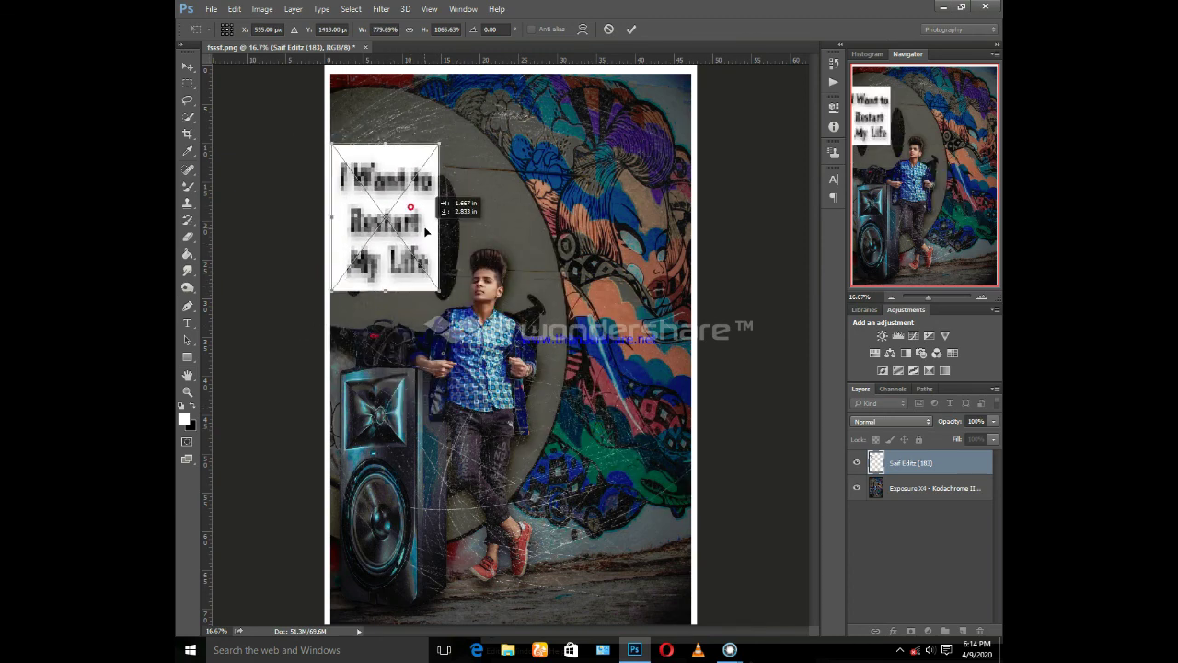
{"action": "left_click", "coordinate": [631, 28]}
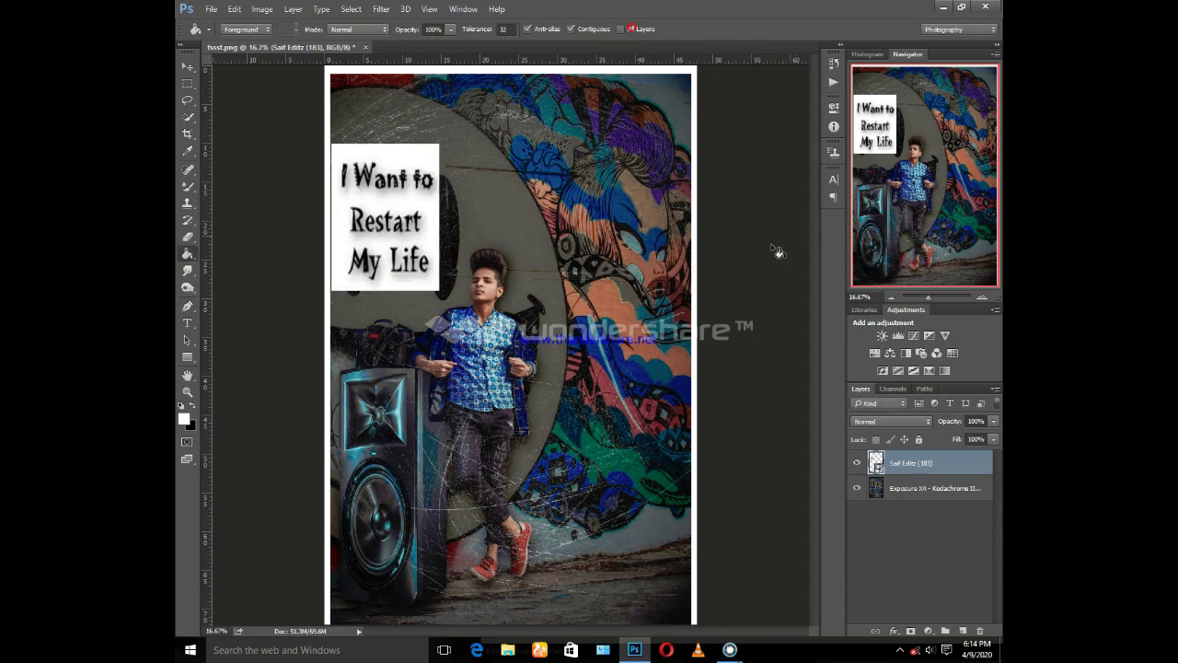
{"action": "key", "text": "ctrl+t"}
{"action": "left_click_drag", "start_coordinate": [440, 290], "coordinate": [424, 279]}
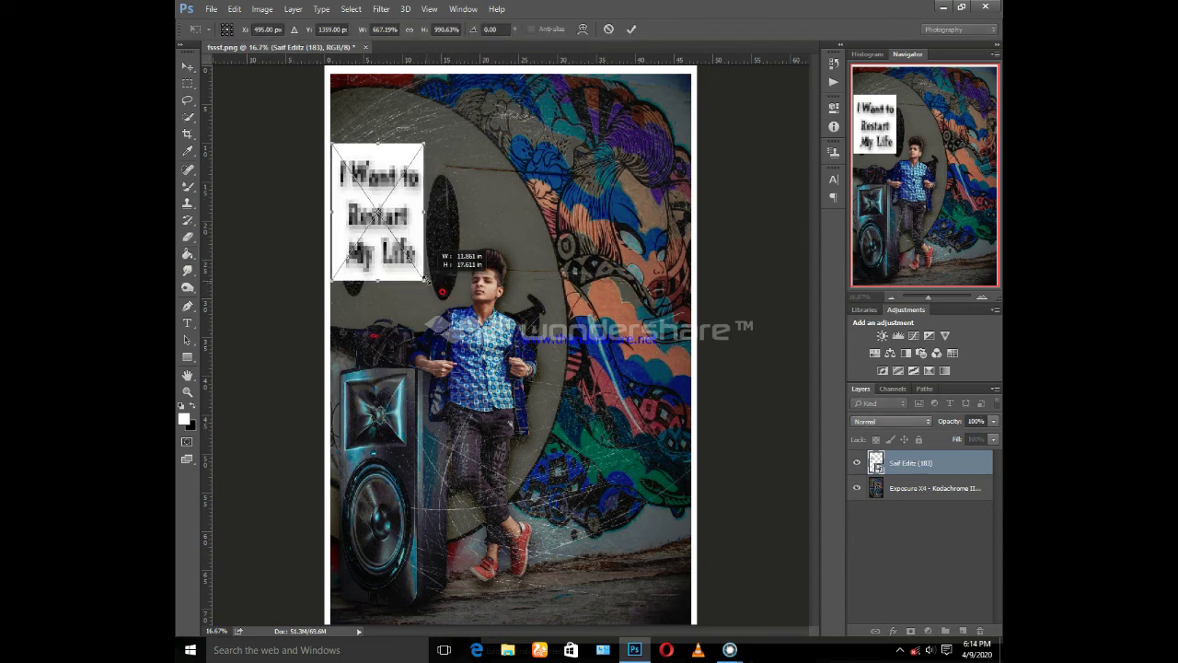
{"action": "left_click_drag", "start_coordinate": [412, 236], "coordinate": [421, 240]}
{"action": "key", "text": "Return"}
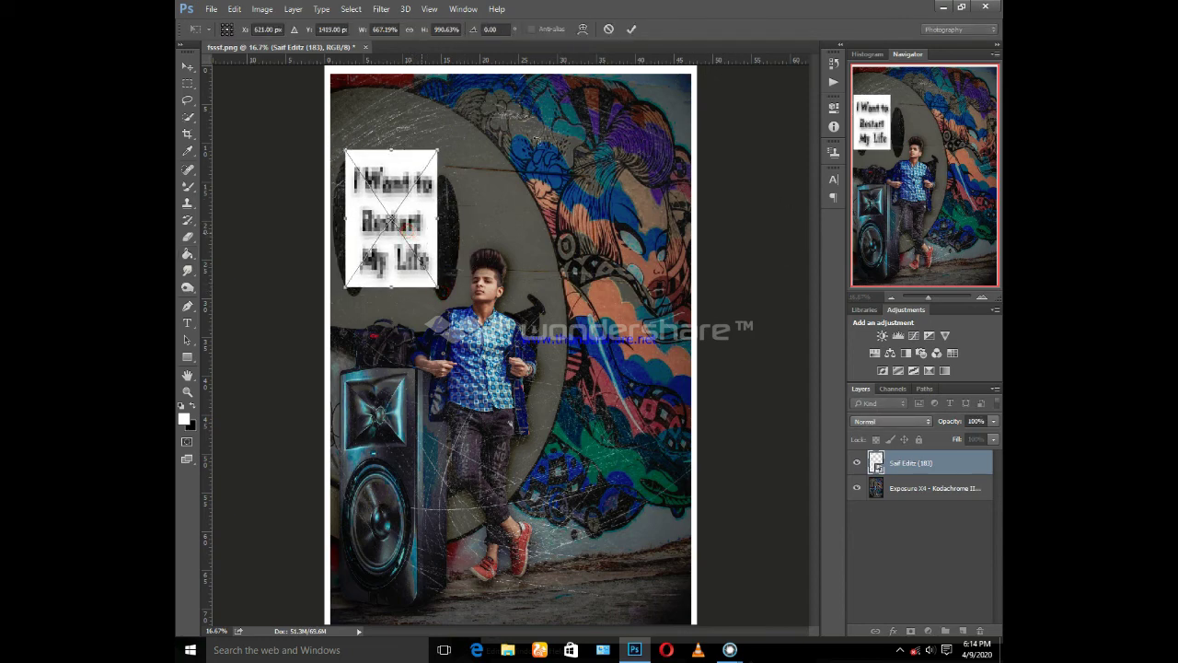
Step: Set the text layer's blend mode to Divide so only light lettering shows
{"action": "left_click", "coordinate": [930, 421]}
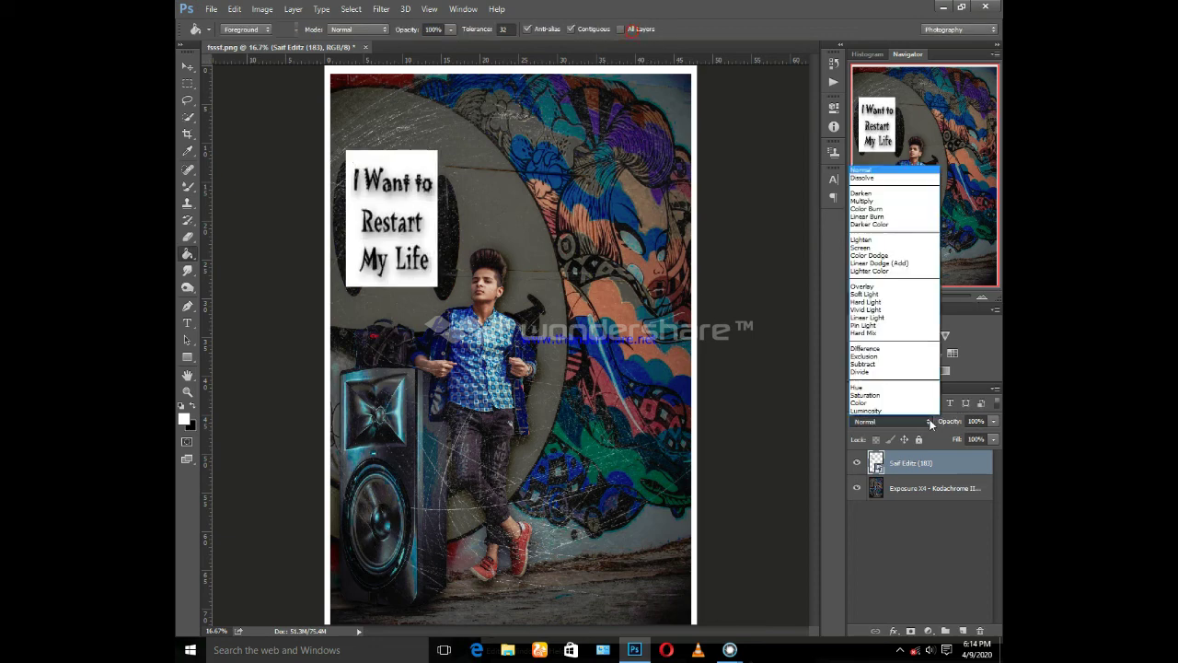
{"action": "left_click", "coordinate": [882, 195]}
{"action": "key", "text": "Down"}
{"action": "key", "text": "Down"}
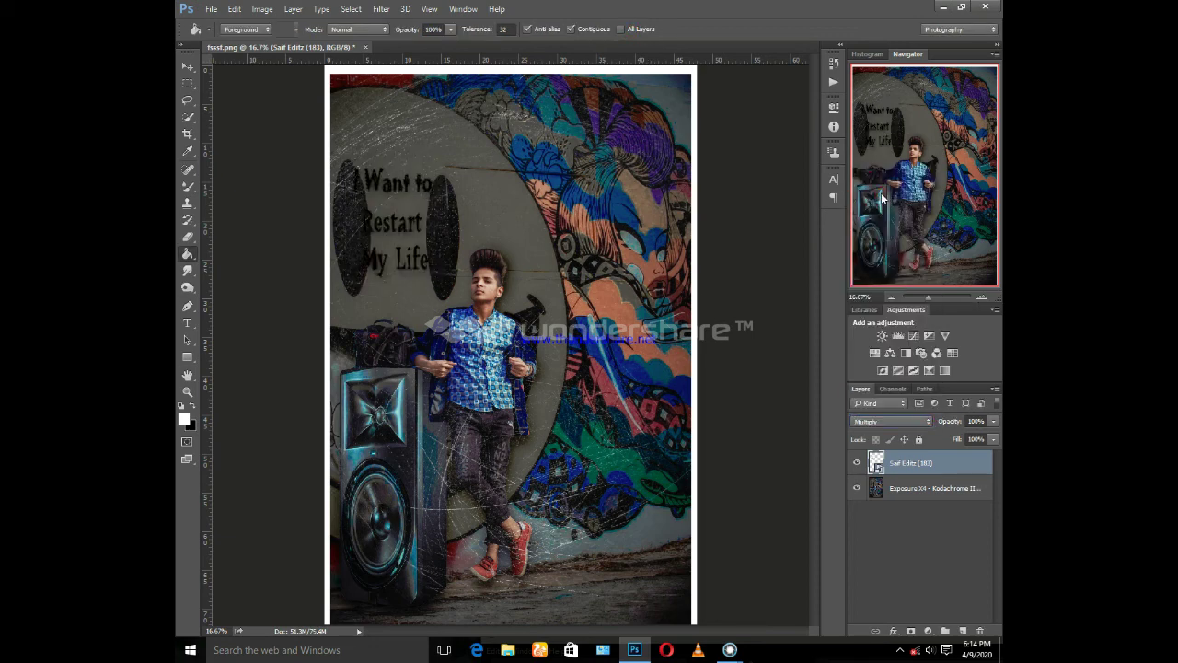
{"action": "key", "text": "Down"}
{"action": "key", "text": "Down"}
{"action": "key", "text": "Down"}
{"action": "key", "text": "Down"}
{"action": "key", "text": "Down"}
{"action": "key", "text": "Down"}
{"action": "key", "text": "Down"}
{"action": "key", "text": "Down"}
{"action": "key", "text": "Down"}
{"action": "key", "text": "Down"}
{"action": "key", "text": "Down"}
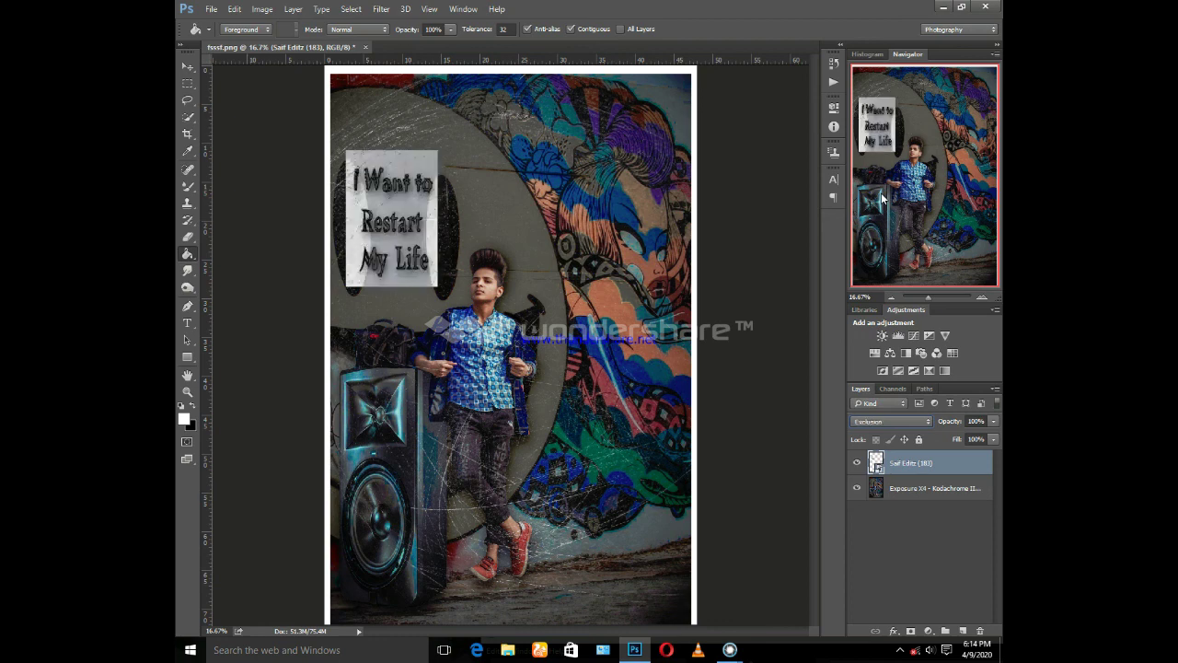
{"action": "key", "text": "Down"}
{"action": "key", "text": "Down"}
{"action": "key", "text": "Down"}
{"action": "key", "text": "Down"}
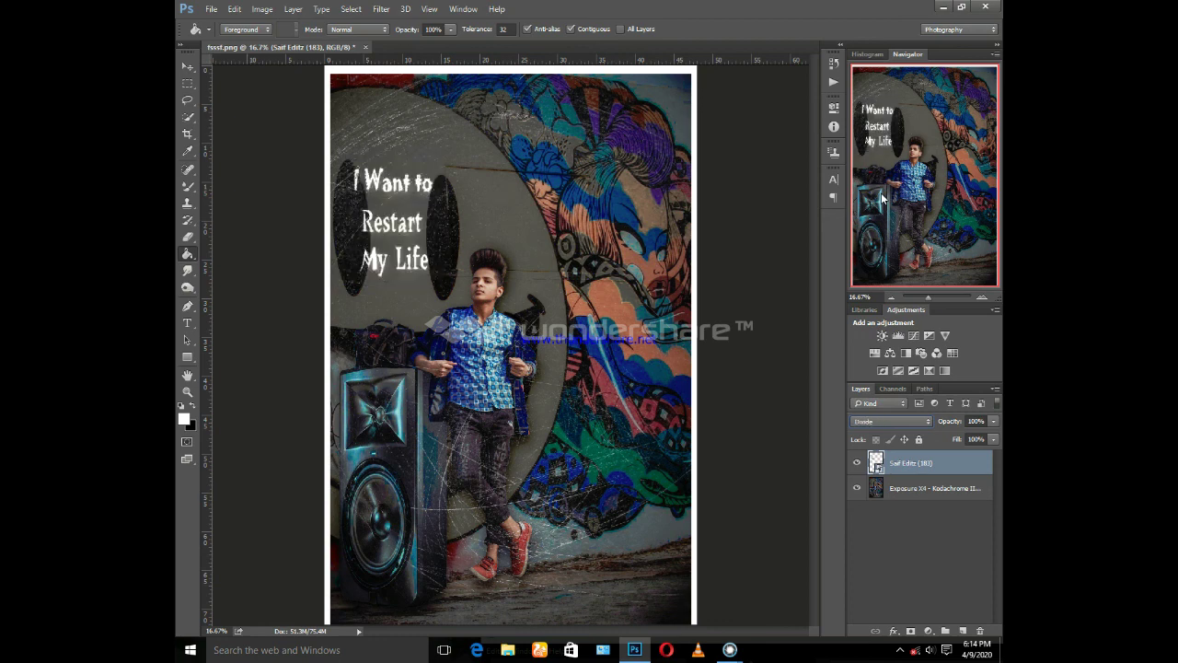
{"action": "key", "text": "ctrl+t"}
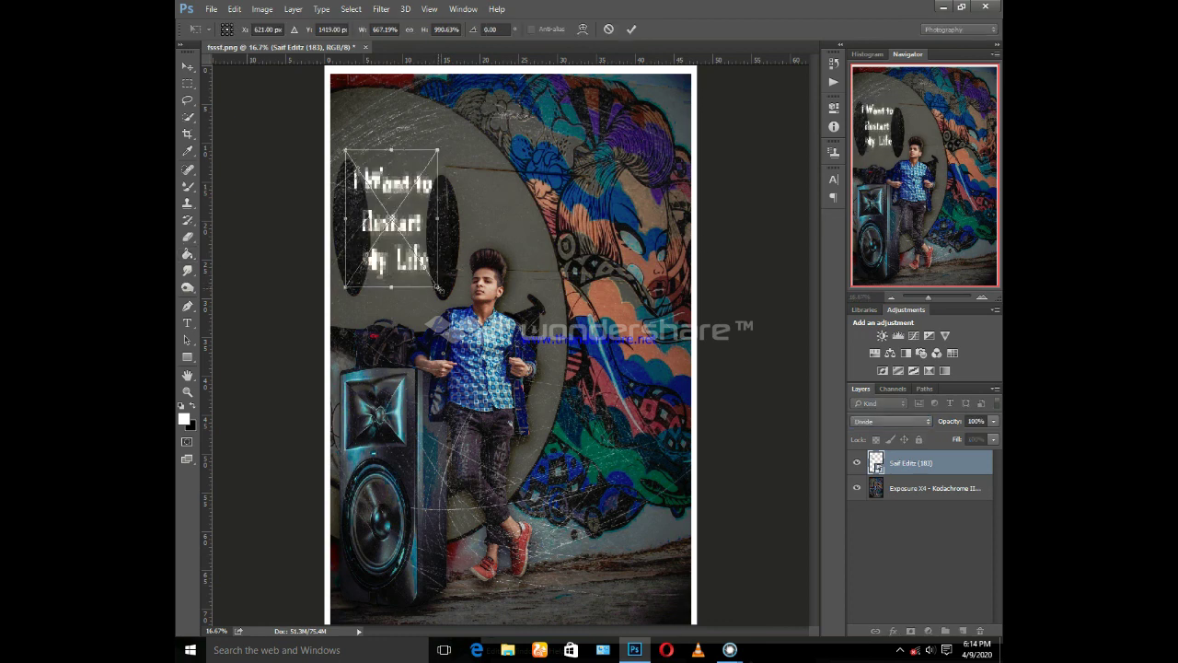
{"action": "left_click", "coordinate": [632, 28]}
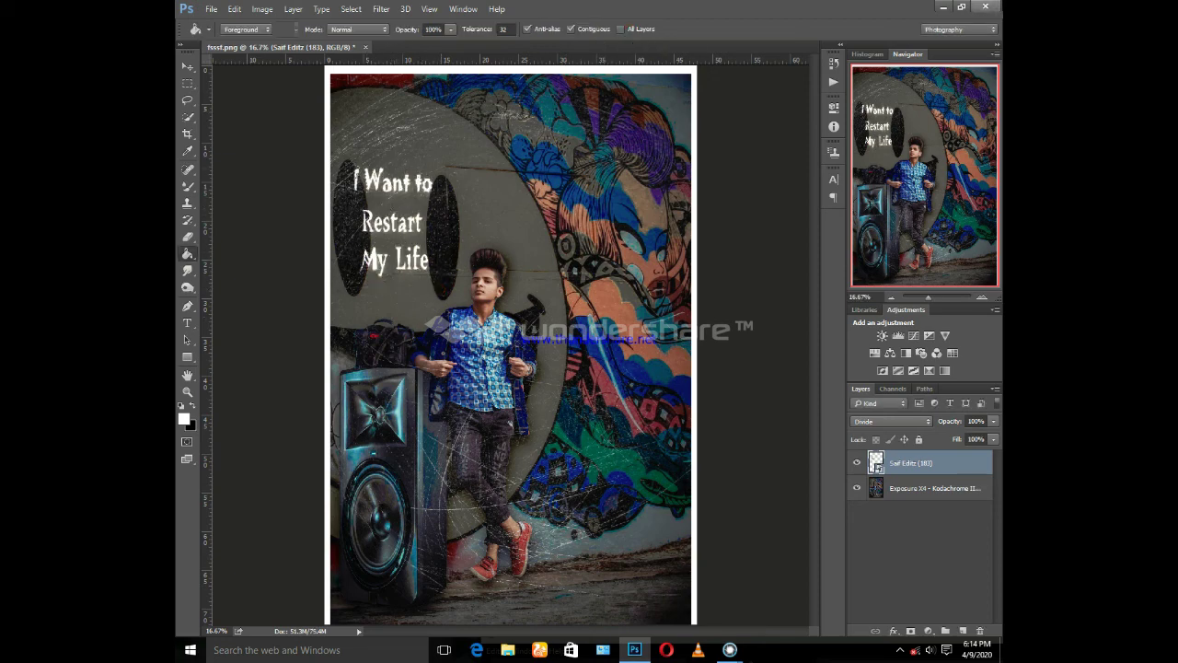
Step: Restore, reposition, and re-maximize the Photoshop window
{"action": "left_click", "coordinate": [962, 6]}
{"action": "mouse_move", "coordinate": [725, 132]}
{"action": "left_mouse_down"}
{"action": "mouse_move", "coordinate": [775, 128]}
{"action": "mouse_move", "coordinate": [809, 74]}
{"action": "left_mouse_up"}
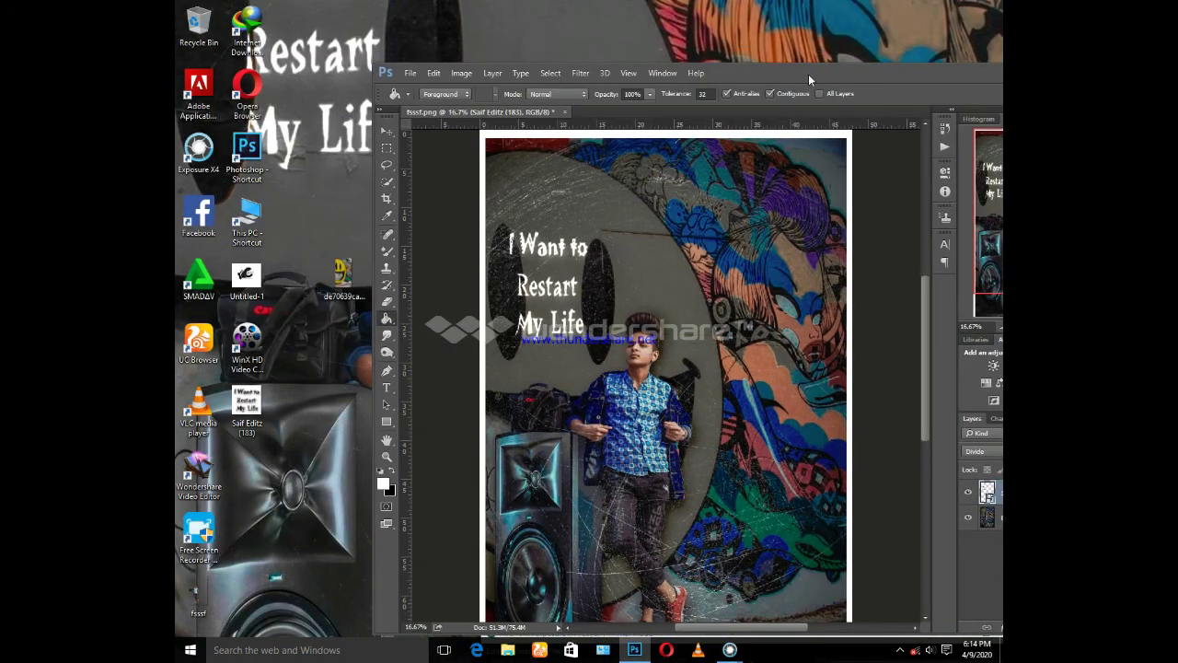
{"action": "left_click_drag", "start_coordinate": [808, 73], "coordinate": [808, 93]}
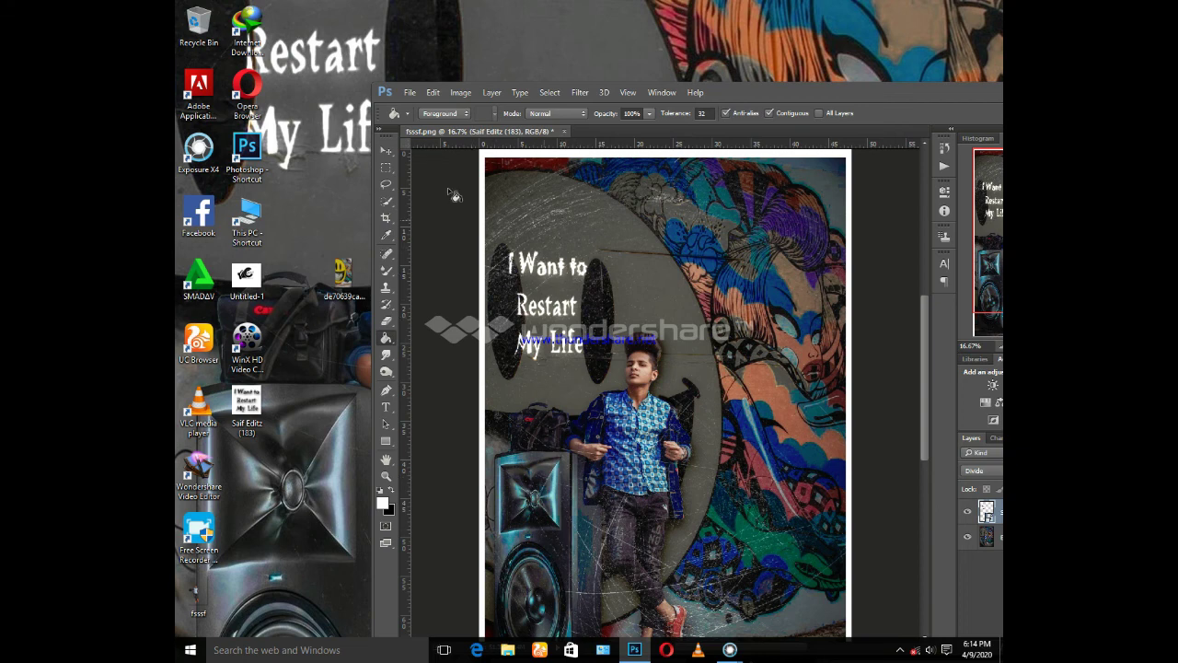
{"action": "left_click_drag", "start_coordinate": [801, 101], "coordinate": [708, 93]}
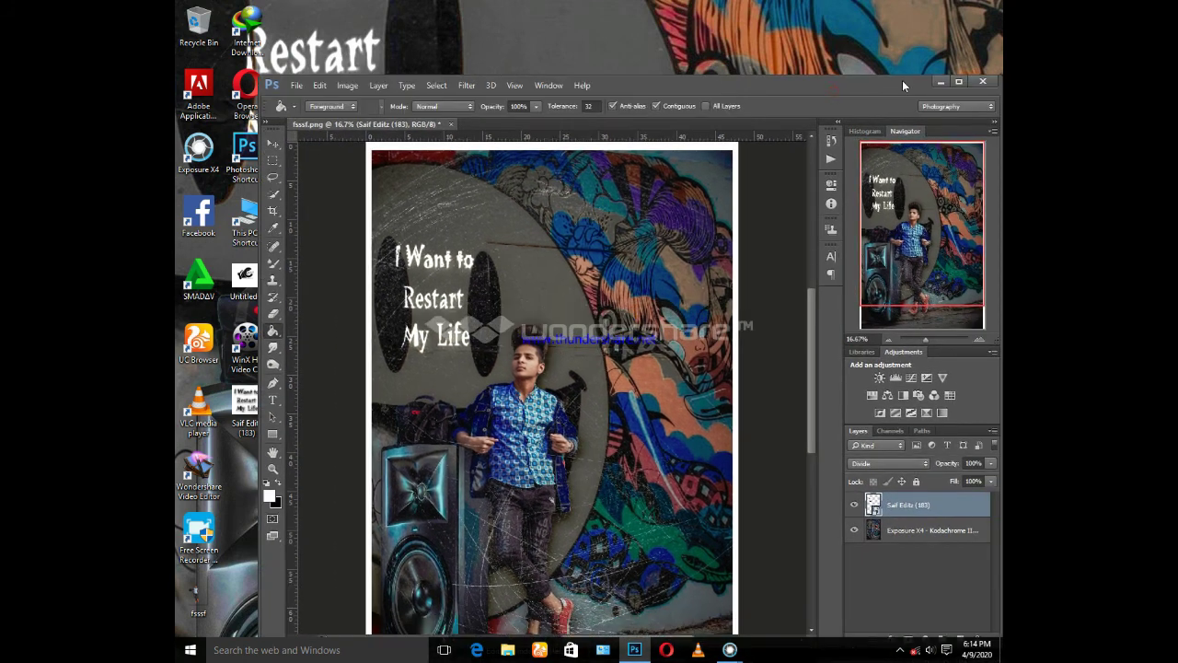
{"action": "left_click", "coordinate": [957, 83]}
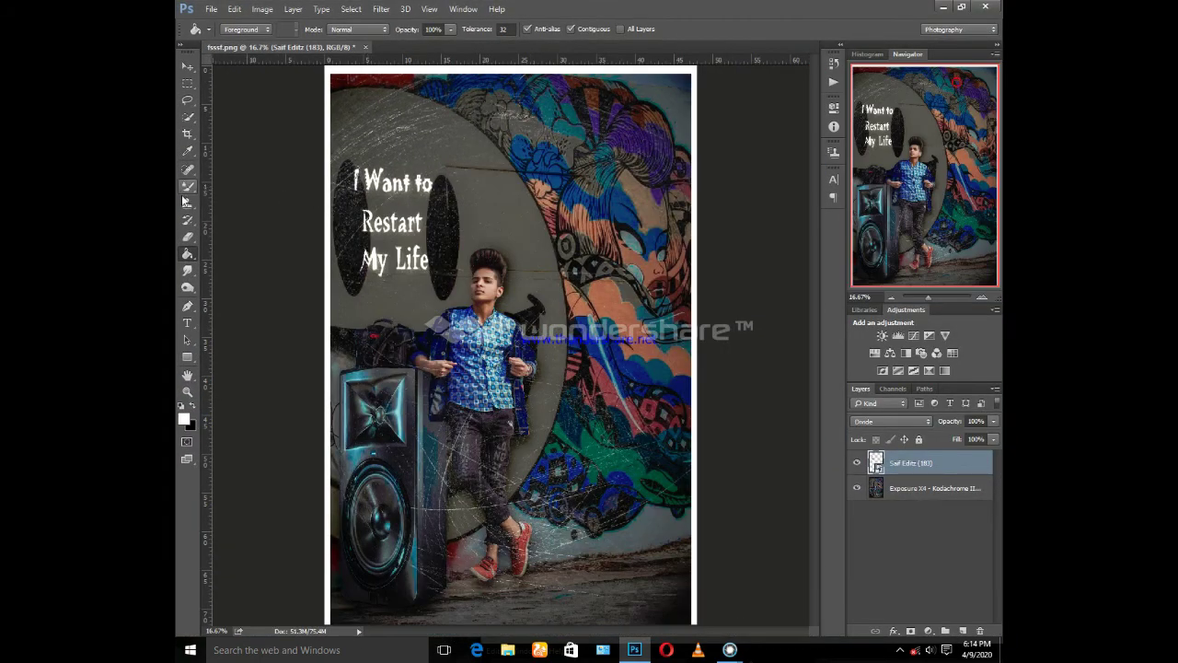
Step: Switch to the Brush Tool and rasterize the text layer
{"action": "right_click", "coordinate": [189, 187]}
{"action": "left_click", "coordinate": [241, 185]}
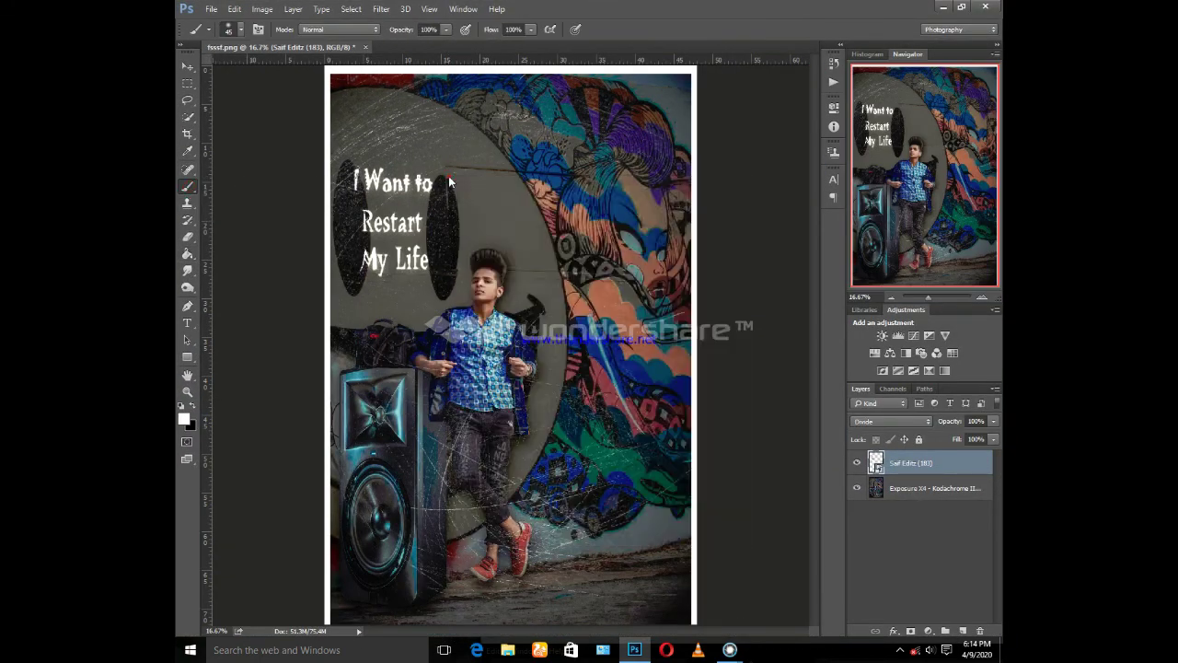
{"action": "left_click", "coordinate": [449, 182]}
{"action": "left_click", "coordinate": [563, 242]}
Step: Stamp the 300 px logo brush in white beside the man's hand
{"action": "right_click", "coordinate": [562, 239]}
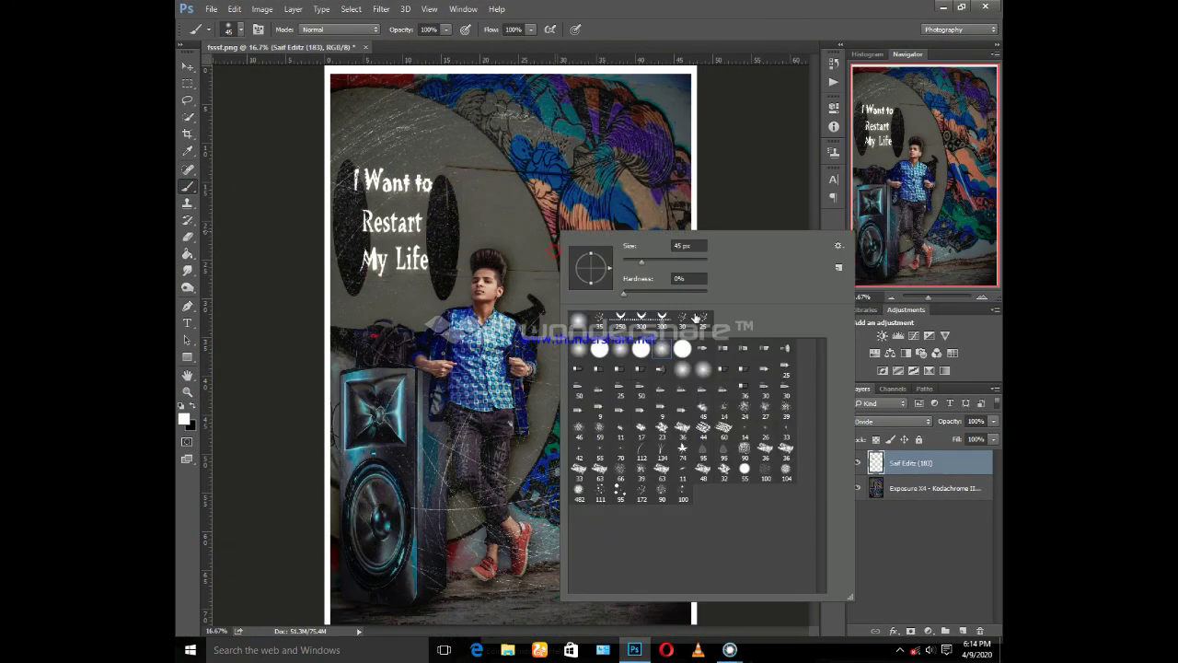
{"action": "left_click", "coordinate": [661, 324]}
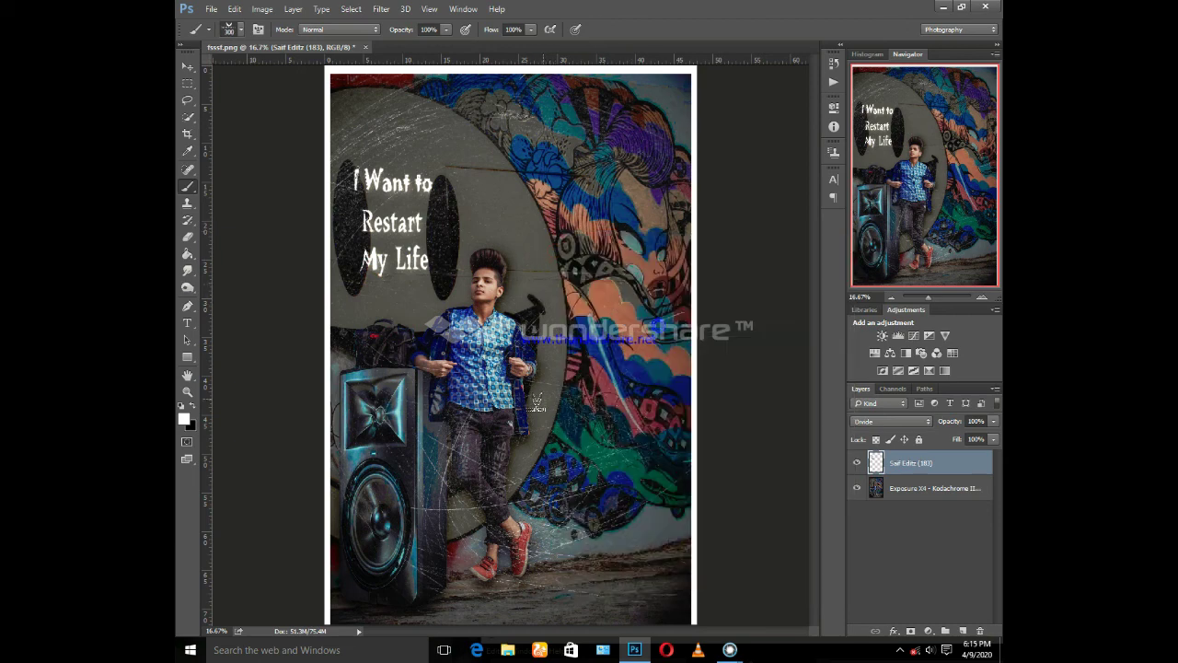
{"action": "left_click", "coordinate": [541, 399]}
{"action": "left_click", "coordinate": [191, 408]}
Step: Merge the text layer down into the photo and restore white as the foreground colour
{"action": "key", "text": "ctrl+e"}
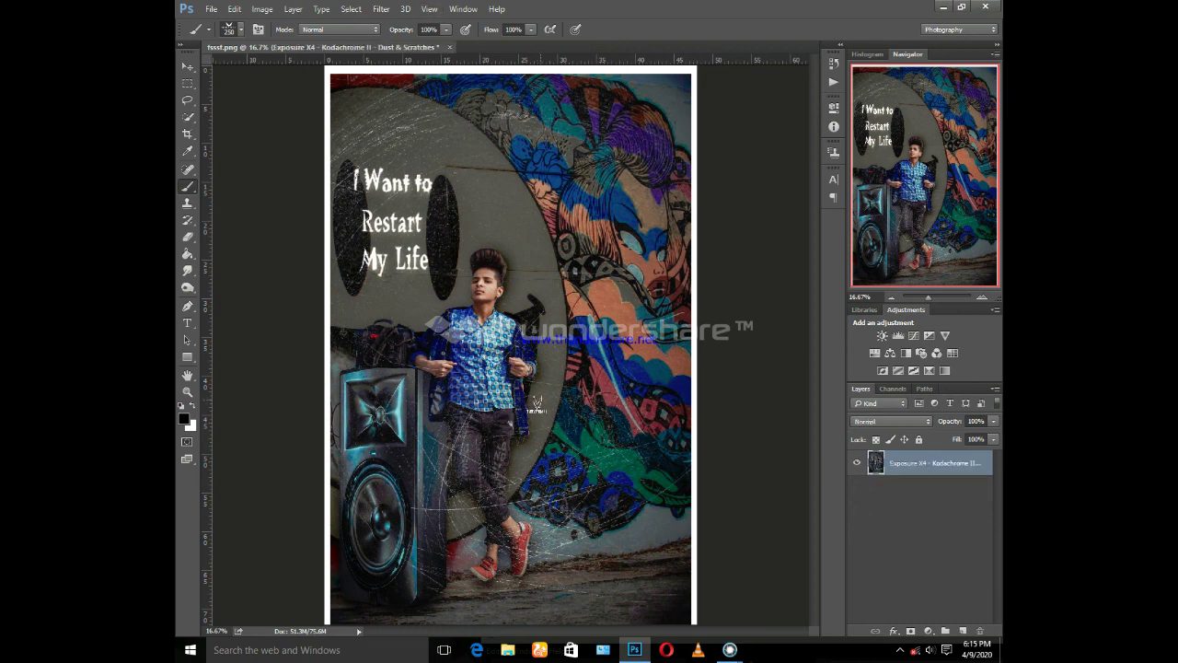
{"action": "left_click", "coordinate": [539, 402]}
{"action": "key", "text": "ctrl+alt+z"}
{"action": "key", "text": "ctrl+alt+z"}
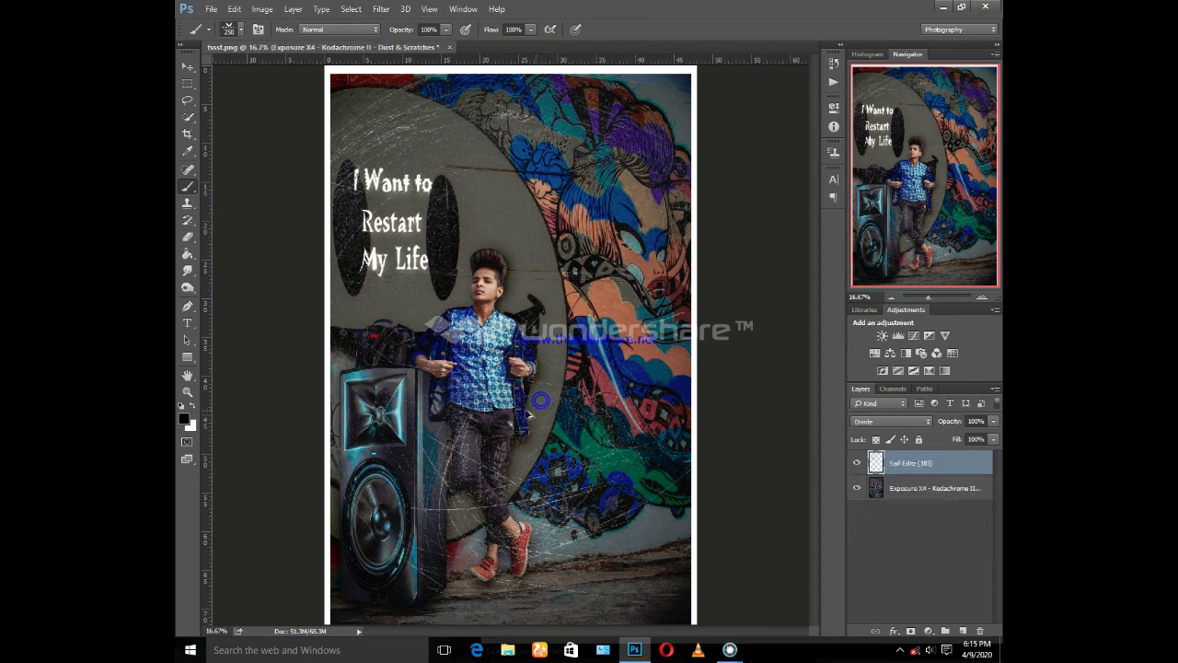
{"action": "key", "text": "ctrl+e"}
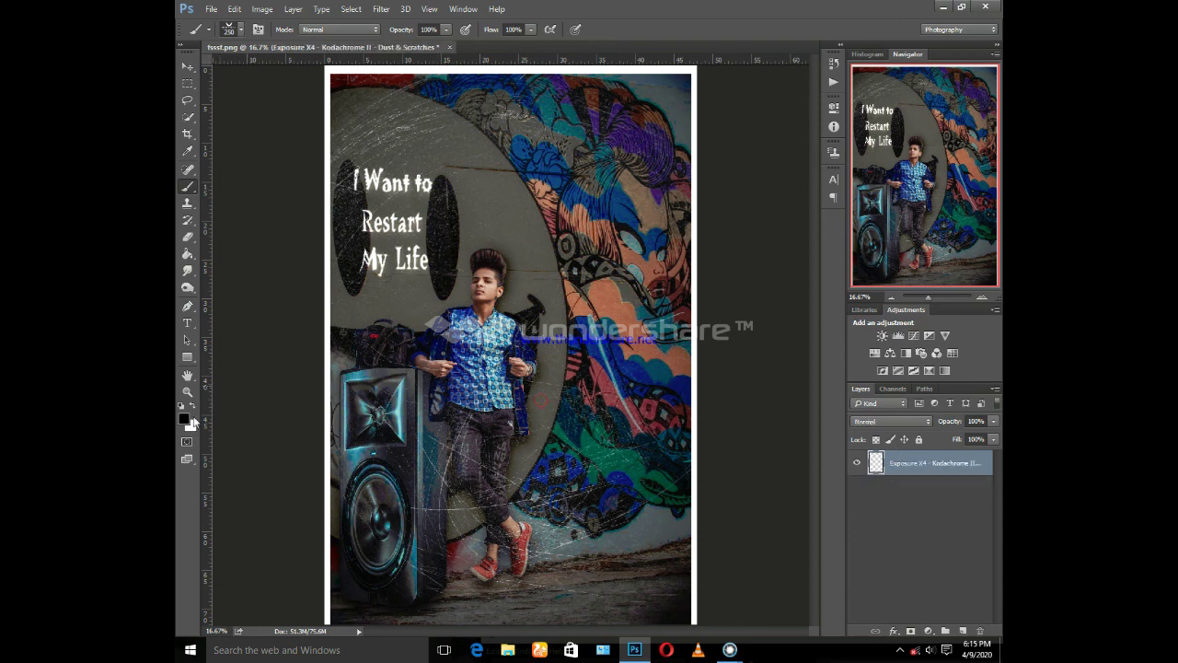
{"action": "left_click", "coordinate": [192, 405]}
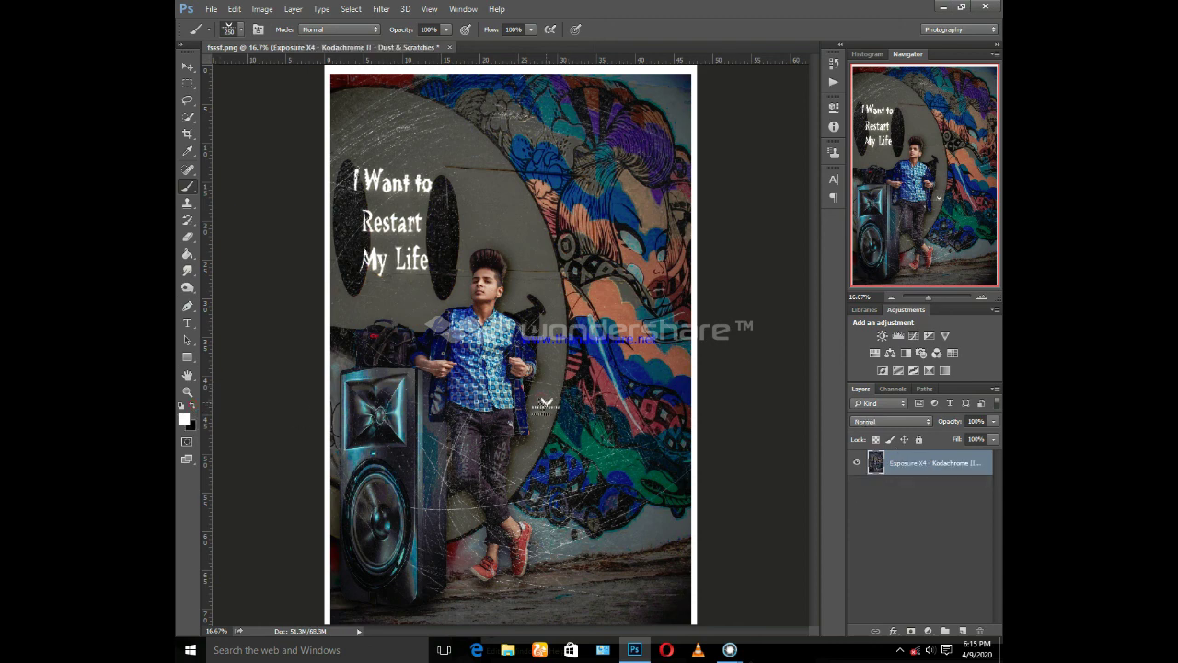
{"action": "left_click", "coordinate": [963, 9]}
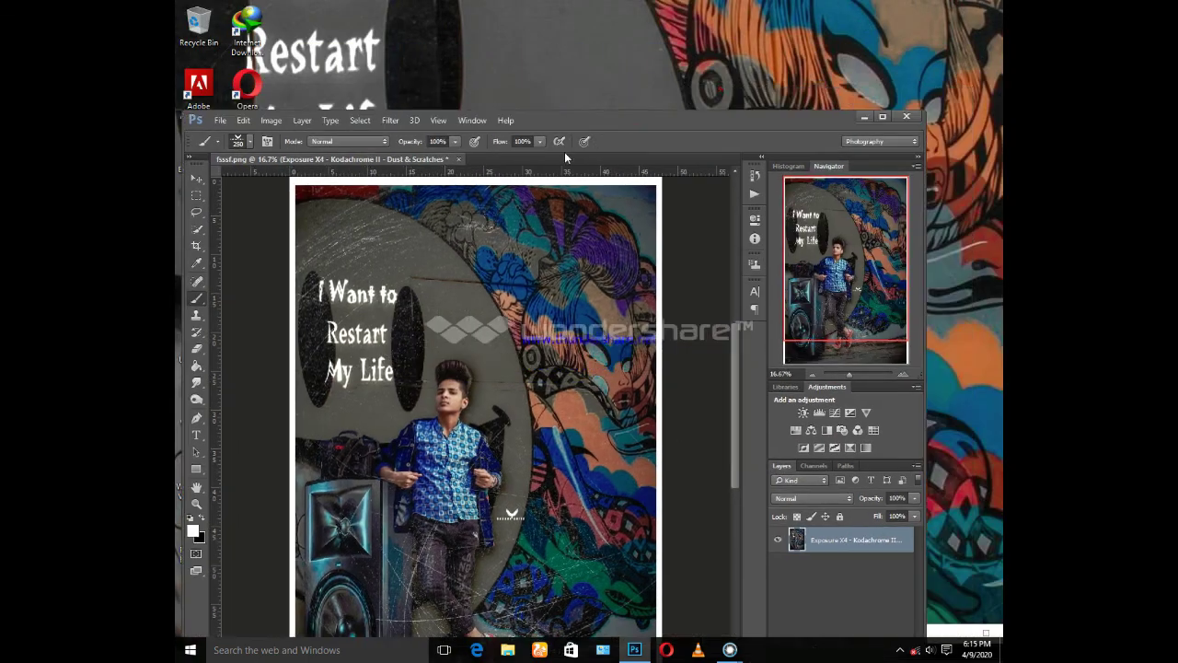
{"action": "left_click_drag", "start_coordinate": [644, 128], "coordinate": [382, 28]}
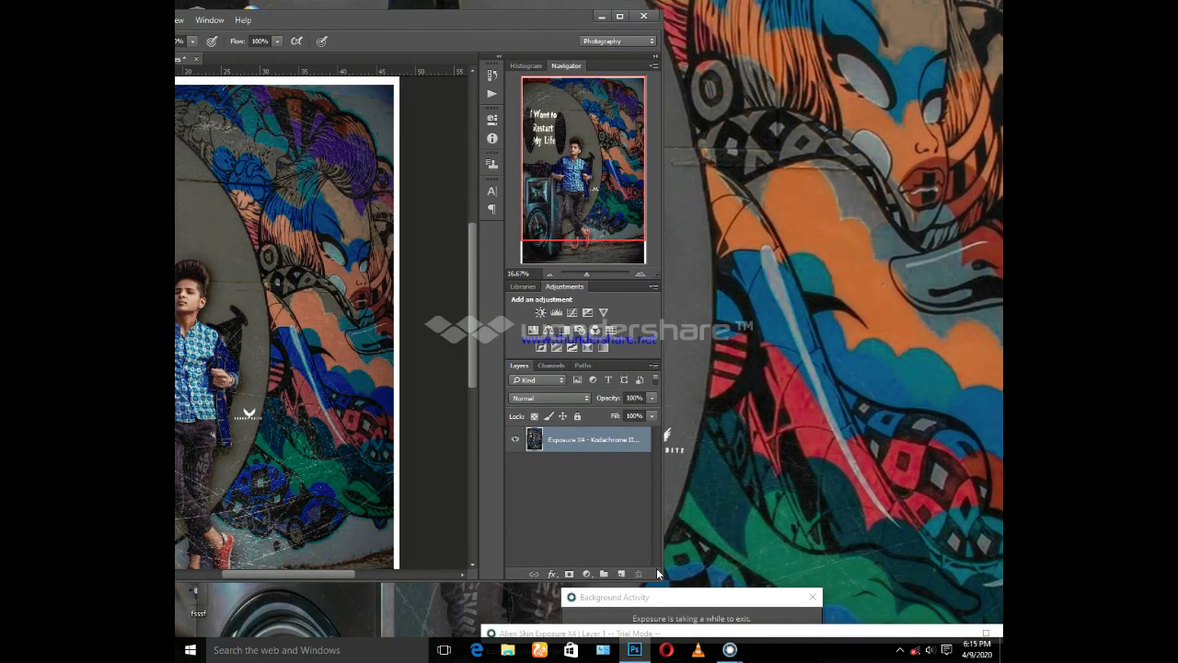
{"action": "left_click_drag", "start_coordinate": [657, 573], "coordinate": [597, 526]}
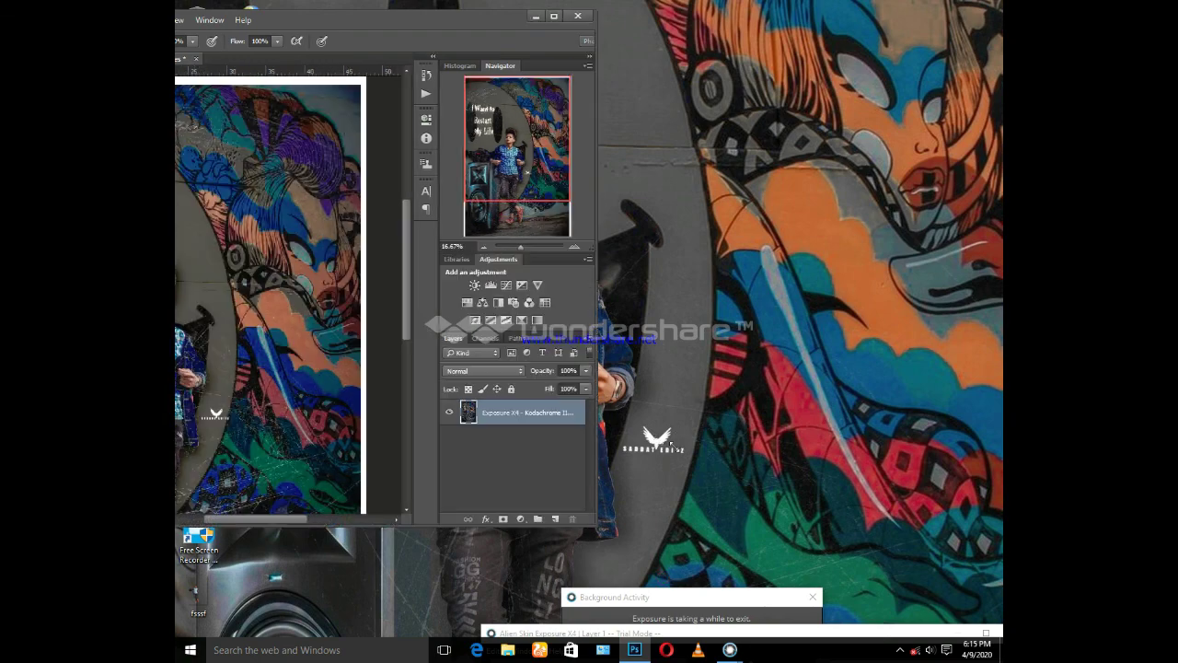
{"action": "left_click", "coordinate": [553, 16]}
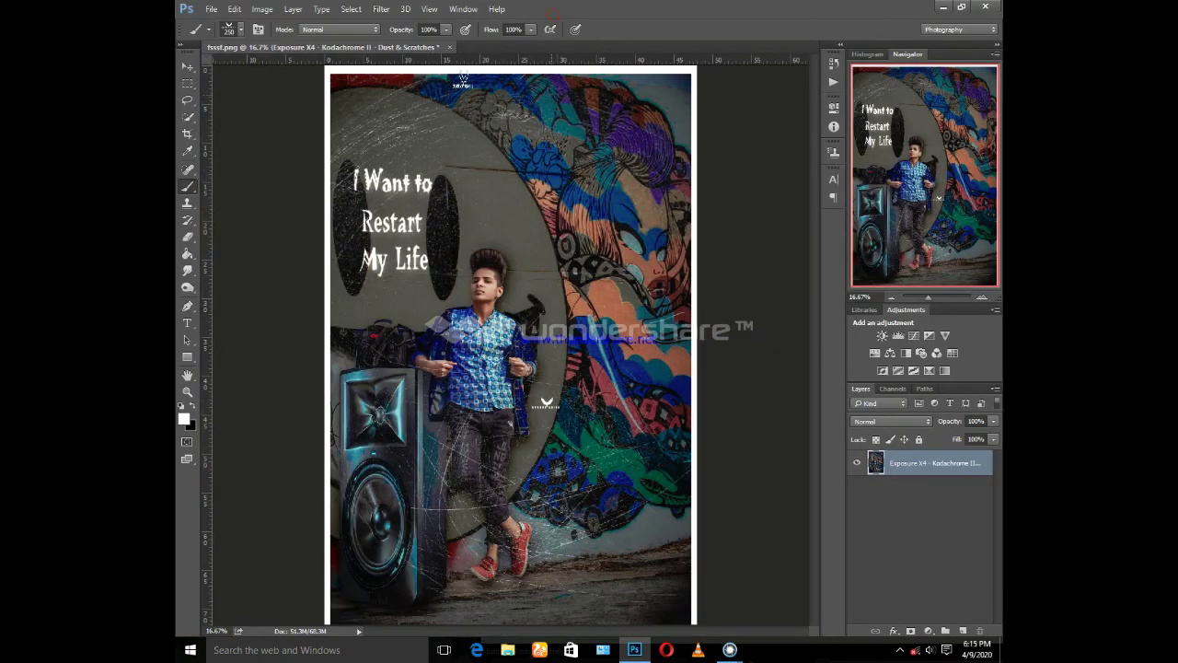